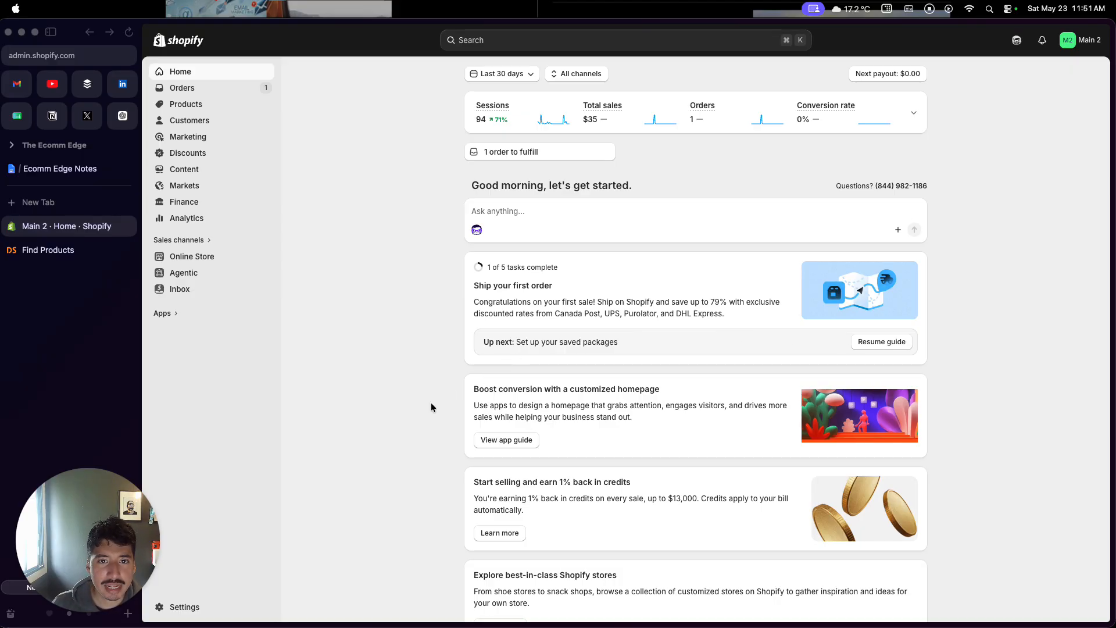
Switch to the Ecomm Edge Notes document and read the intro and 'what is dropshipping' sections
{"action": "left_click", "coordinate": [83, 168]}
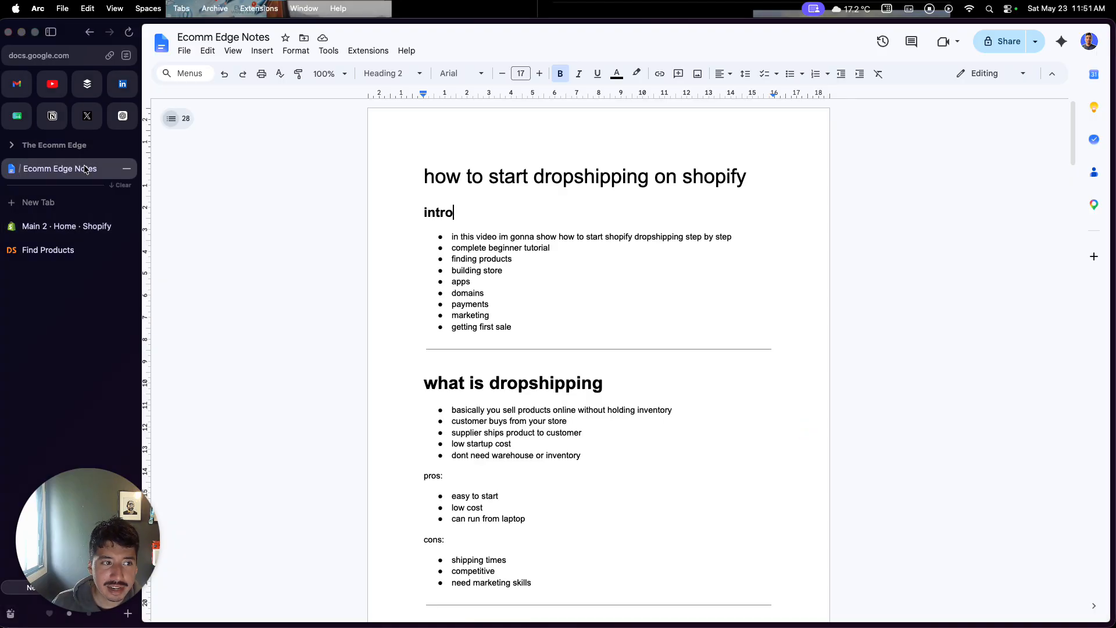
{"action": "scroll", "coordinate": [498, 296], "scroll_direction": "down", "scroll_amount": 3}
{"action": "scroll", "coordinate": [494, 304], "scroll_direction": "up", "scroll_amount": 5}
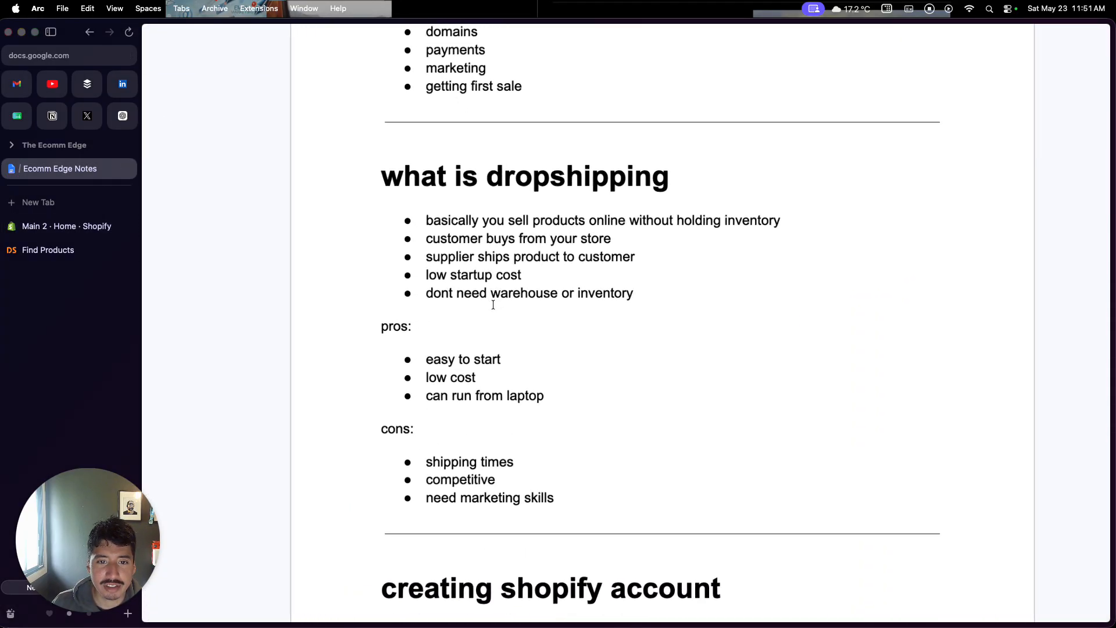
{"action": "scroll", "coordinate": [493, 305], "scroll_direction": "up", "scroll_amount": 1}
{"action": "scroll", "coordinate": [493, 305], "scroll_direction": "right", "scroll_amount": 1}
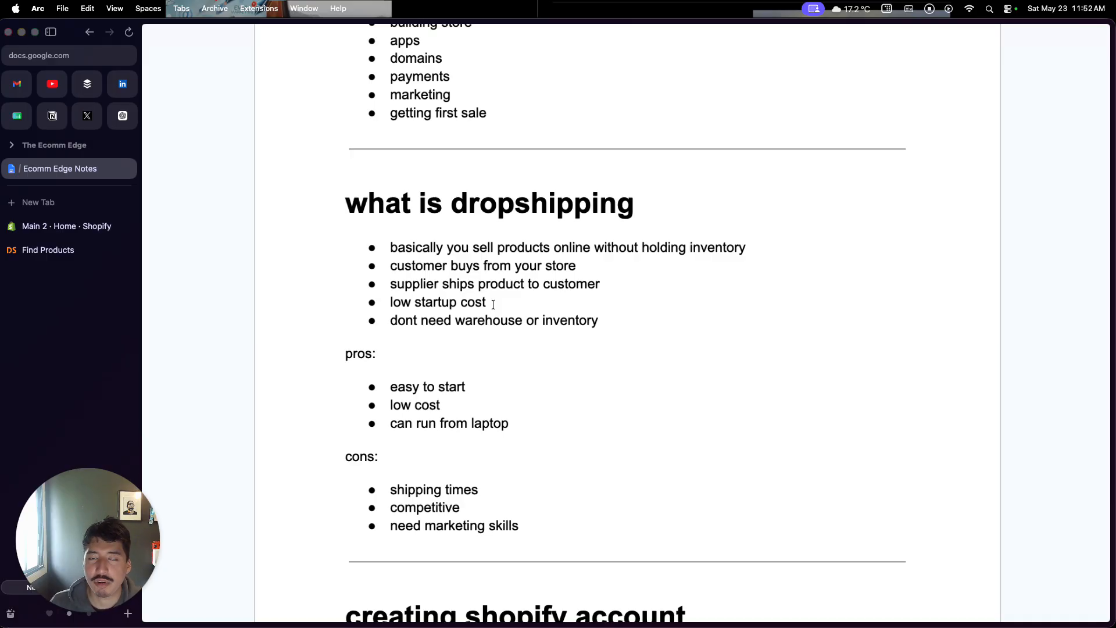
{"action": "left_click", "coordinate": [436, 265]}
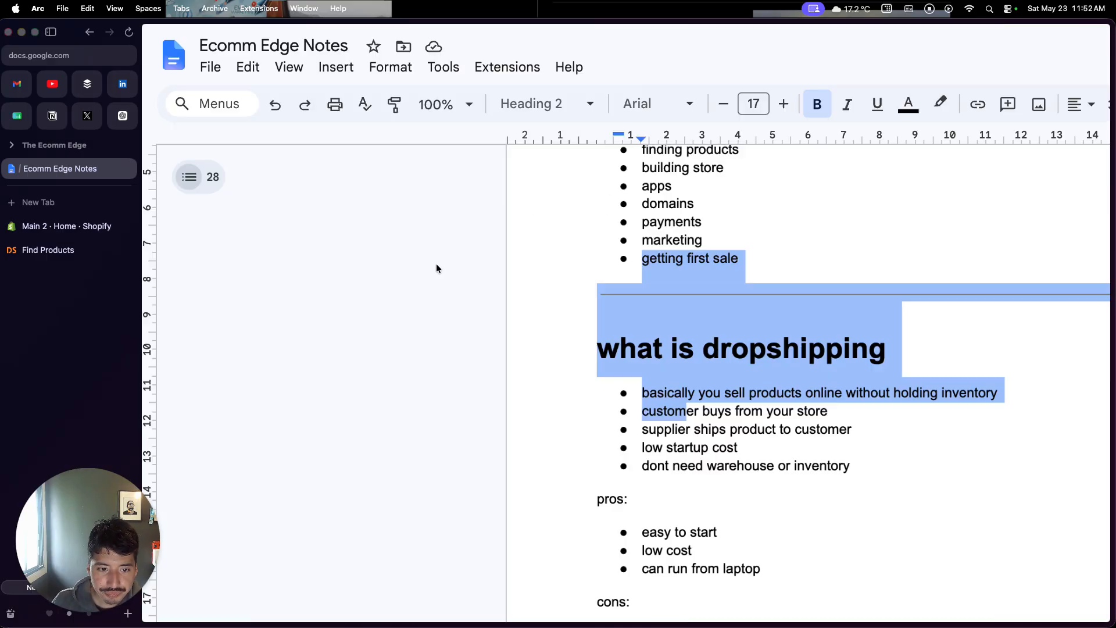
{"action": "scroll", "coordinate": [678, 369], "scroll_direction": "down", "scroll_amount": 1}
{"action": "scroll", "coordinate": [678, 369], "scroll_direction": "down", "scroll_amount": 3}
{"action": "scroll", "coordinate": [678, 369], "scroll_direction": "right", "scroll_amount": 5}
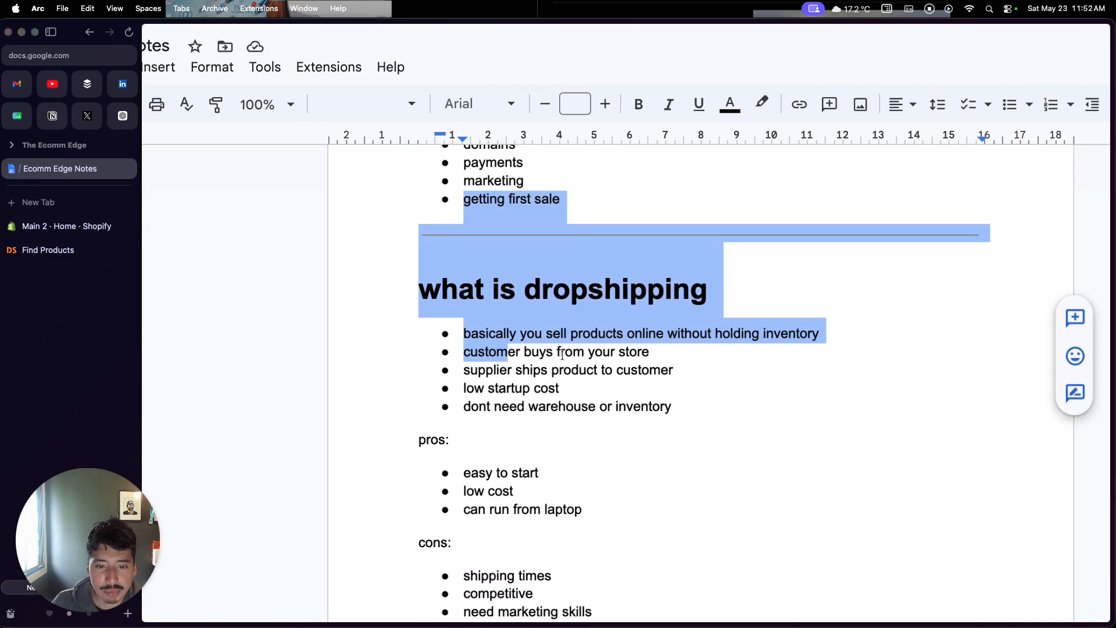
{"action": "scroll", "coordinate": [563, 354], "scroll_direction": "down", "scroll_amount": 3}
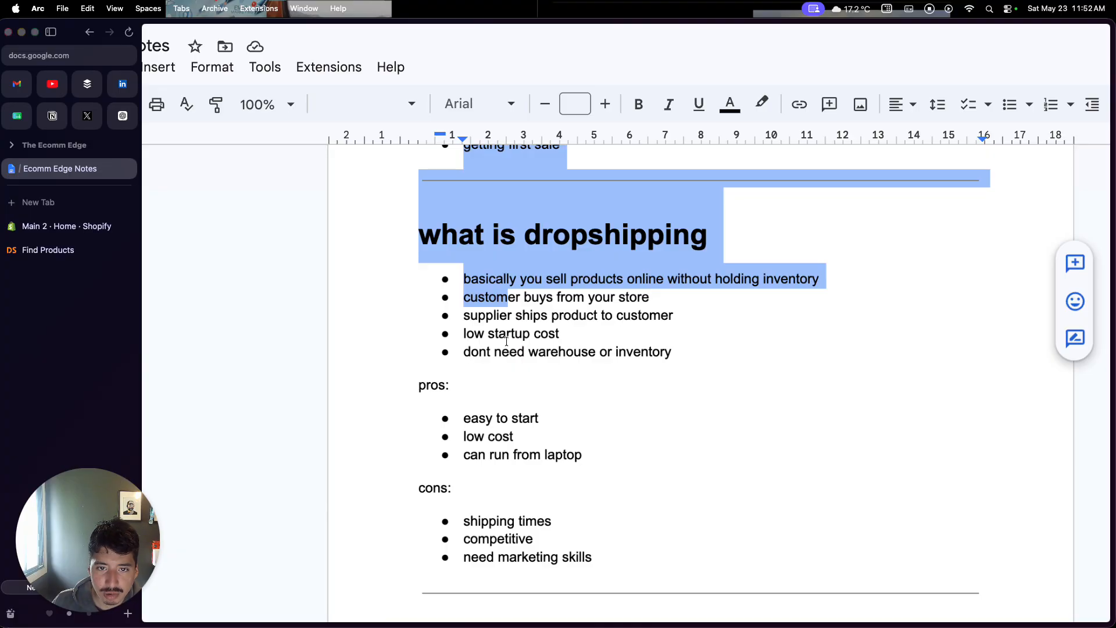
Scroll through the notes to review the pros, cons and 'creating shopify account' sections
{"action": "key", "text": "super+Tab"}
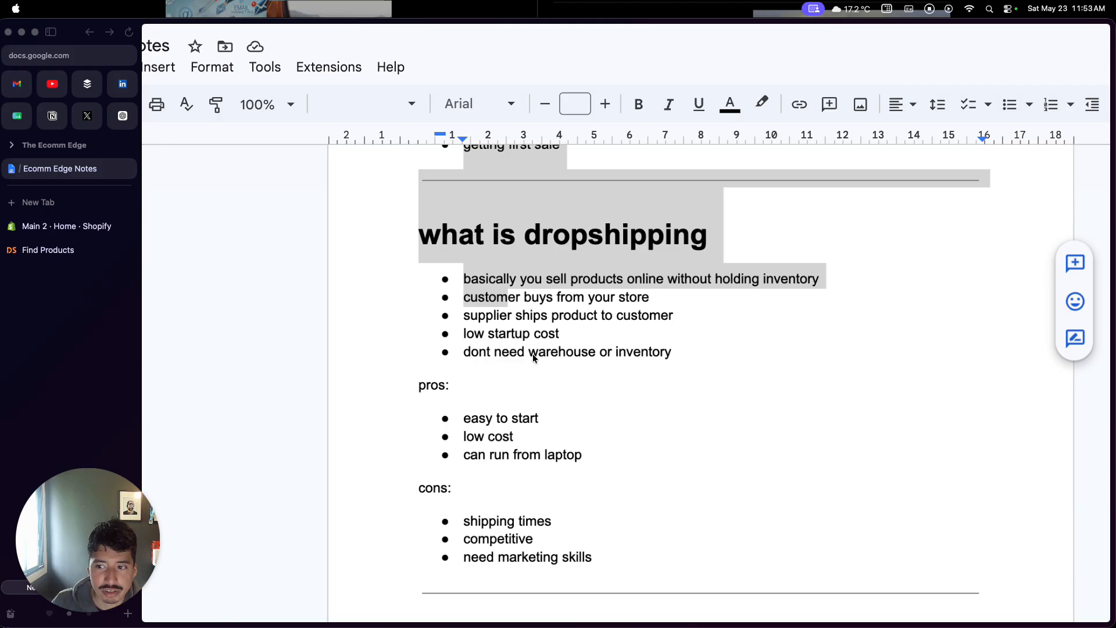
{"action": "scroll", "coordinate": [533, 354], "scroll_direction": "down", "scroll_amount": 3}
{"action": "scroll", "coordinate": [534, 354], "scroll_direction": "right", "scroll_amount": 2}
{"action": "scroll", "coordinate": [533, 359], "scroll_direction": "up", "scroll_amount": 2}
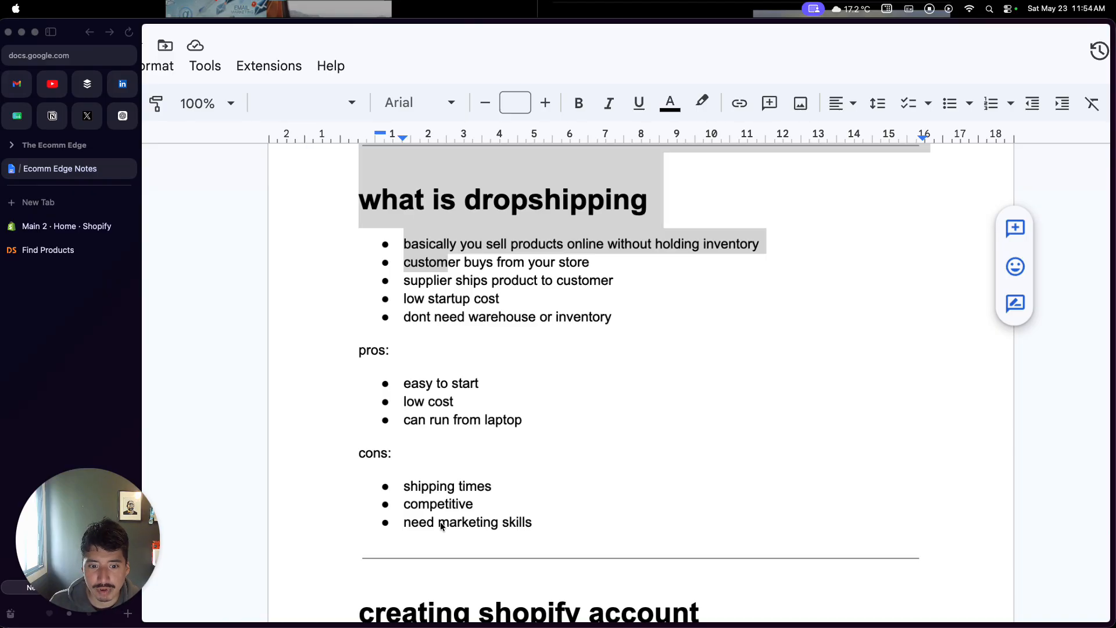
{"action": "scroll", "coordinate": [440, 521], "scroll_direction": "up", "scroll_amount": 2}
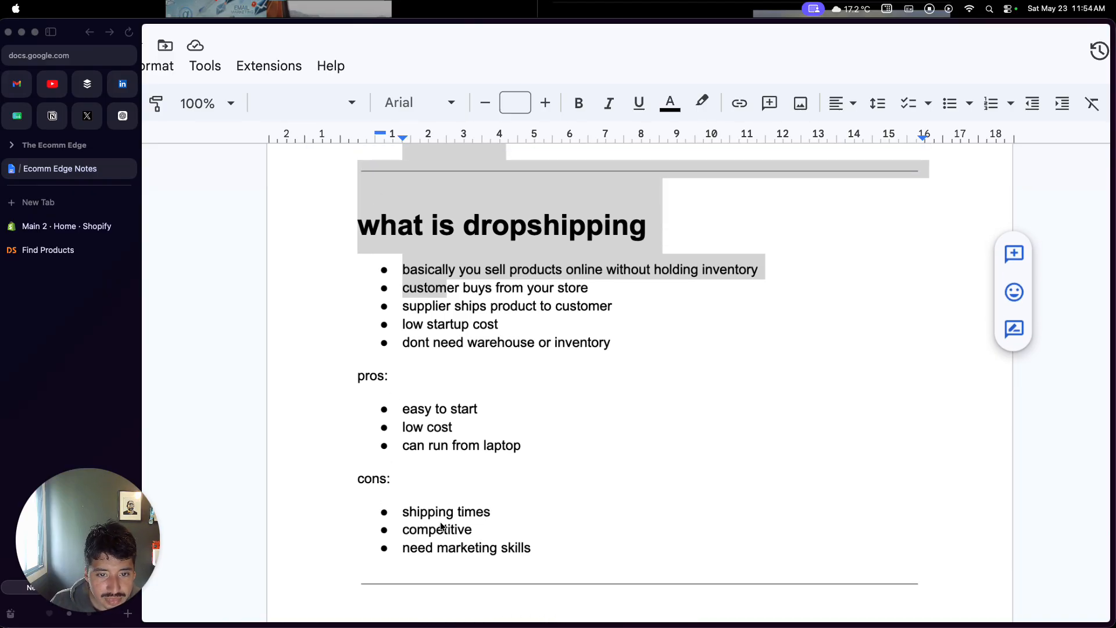
{"action": "scroll", "coordinate": [441, 526], "scroll_direction": "down", "scroll_amount": 8}
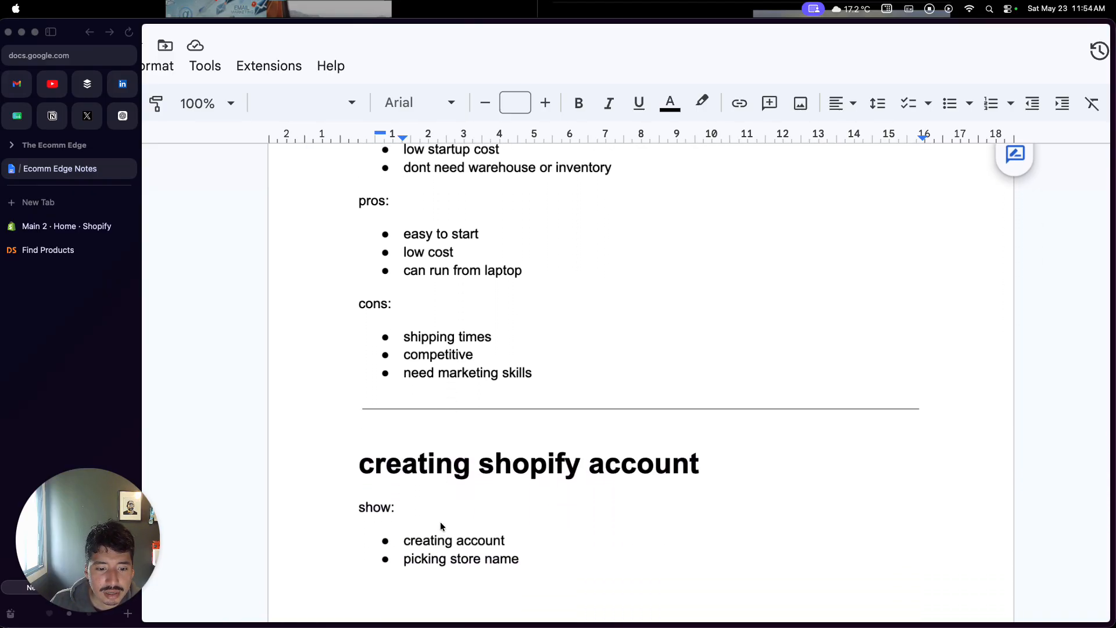
{"action": "scroll", "coordinate": [441, 527], "scroll_direction": "down", "scroll_amount": 4}
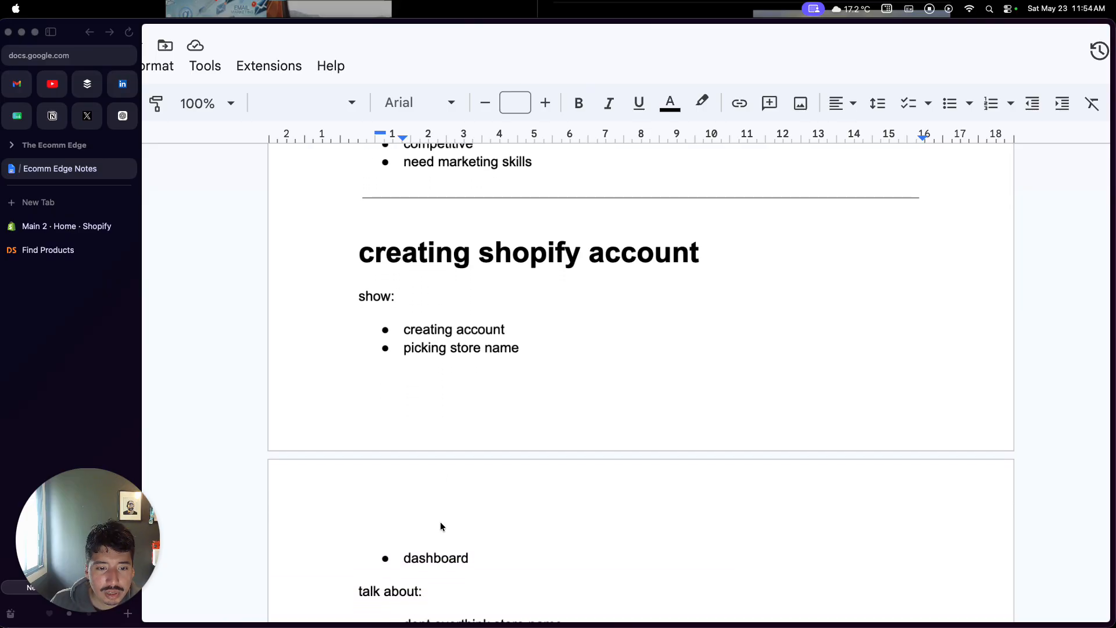
{"action": "scroll", "coordinate": [441, 522], "scroll_direction": "down", "scroll_amount": 1}
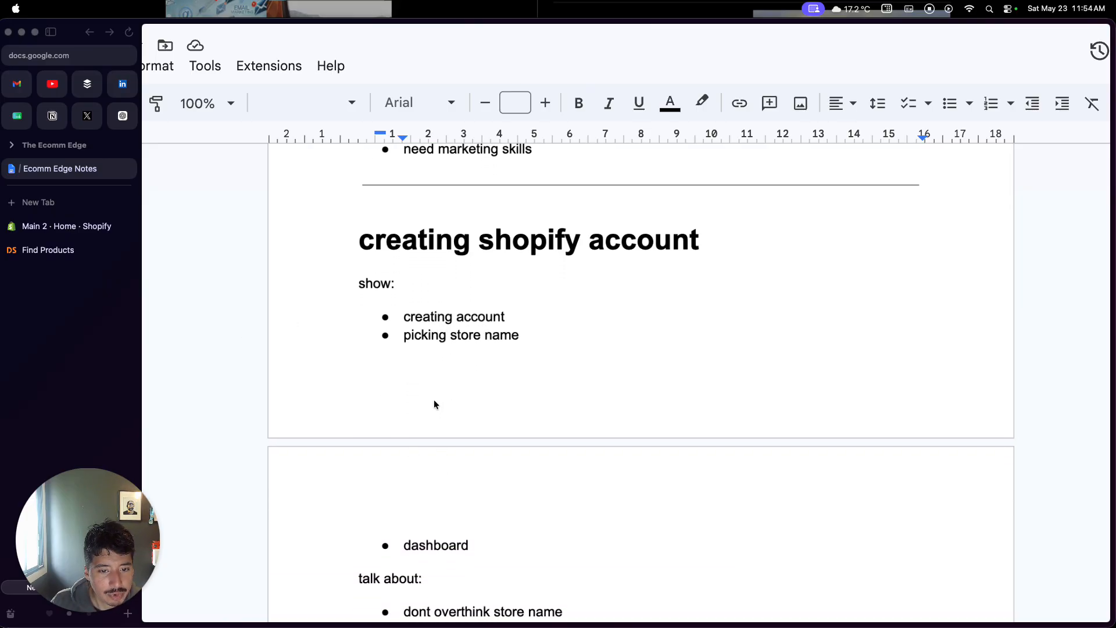
{"action": "scroll", "coordinate": [434, 400], "scroll_direction": "down", "scroll_amount": 1}
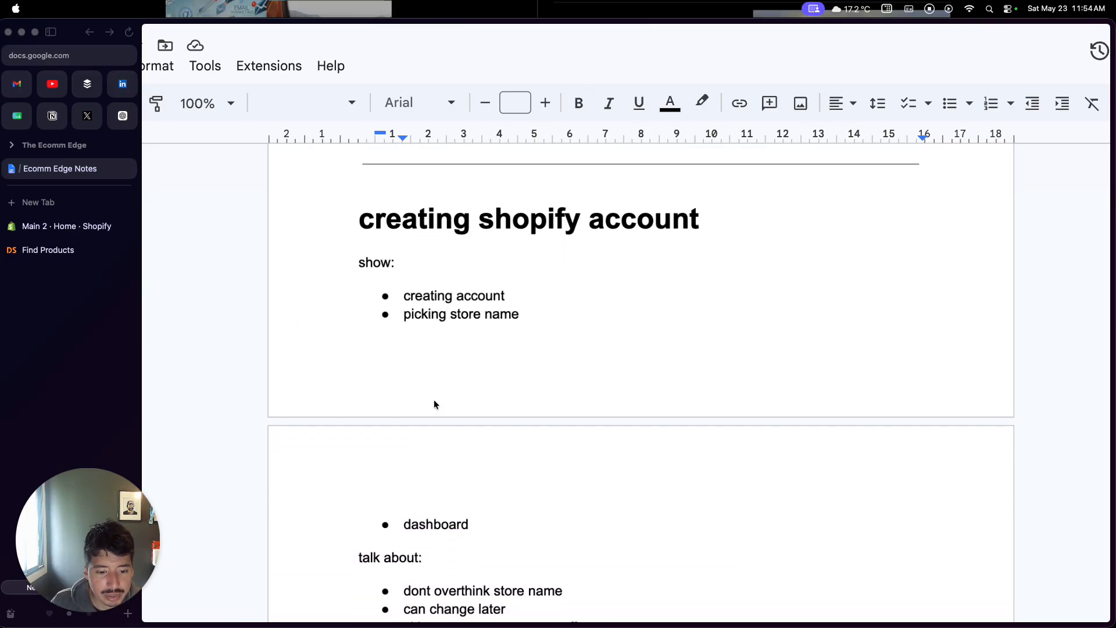
{"action": "scroll", "coordinate": [433, 400], "scroll_direction": "down", "scroll_amount": 2}
{"action": "scroll", "coordinate": [433, 401], "scroll_direction": "up", "scroll_amount": 1}
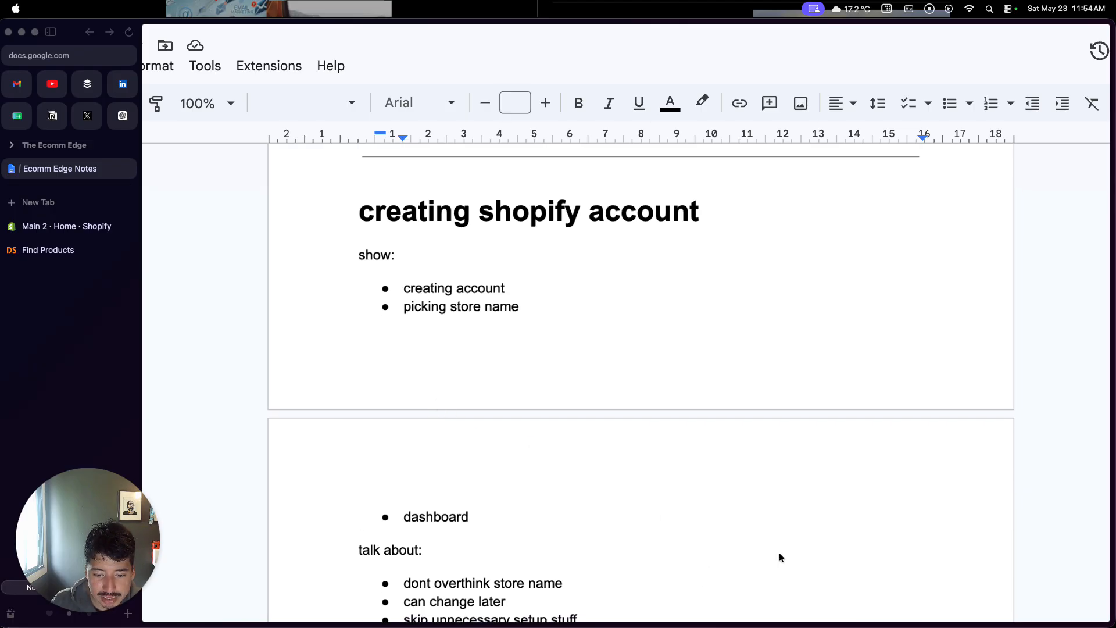
{"action": "scroll", "coordinate": [689, 486], "scroll_direction": "down", "scroll_amount": 3}
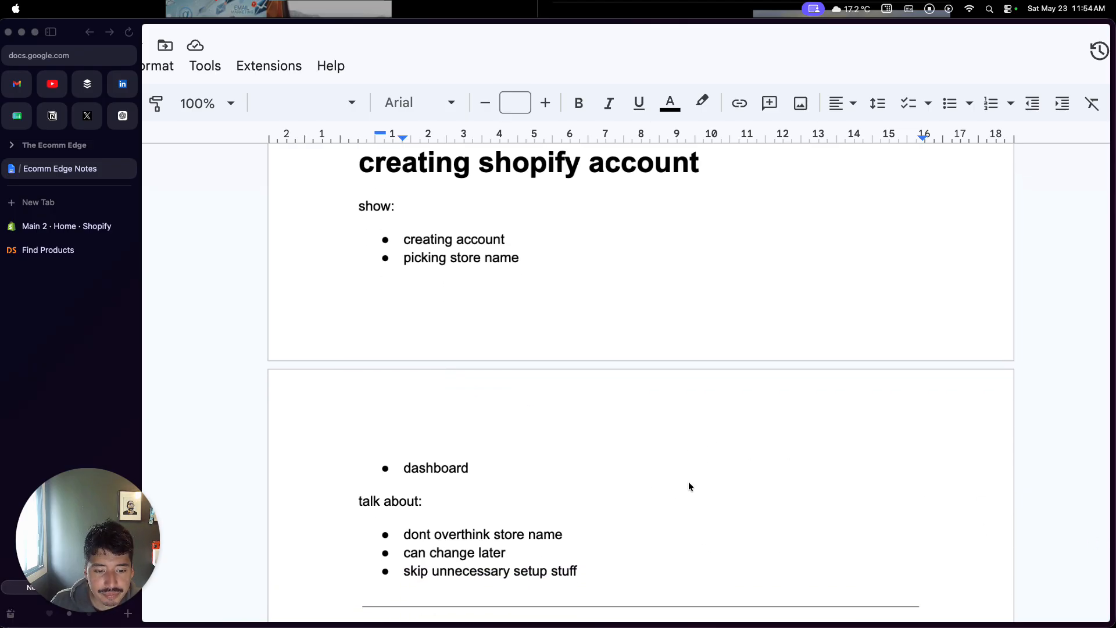
In the Shopify admin, search for dsers, open the DSers-AliExpress Dropshipping app, then close its new tab
{"action": "left_click", "coordinate": [62, 230]}
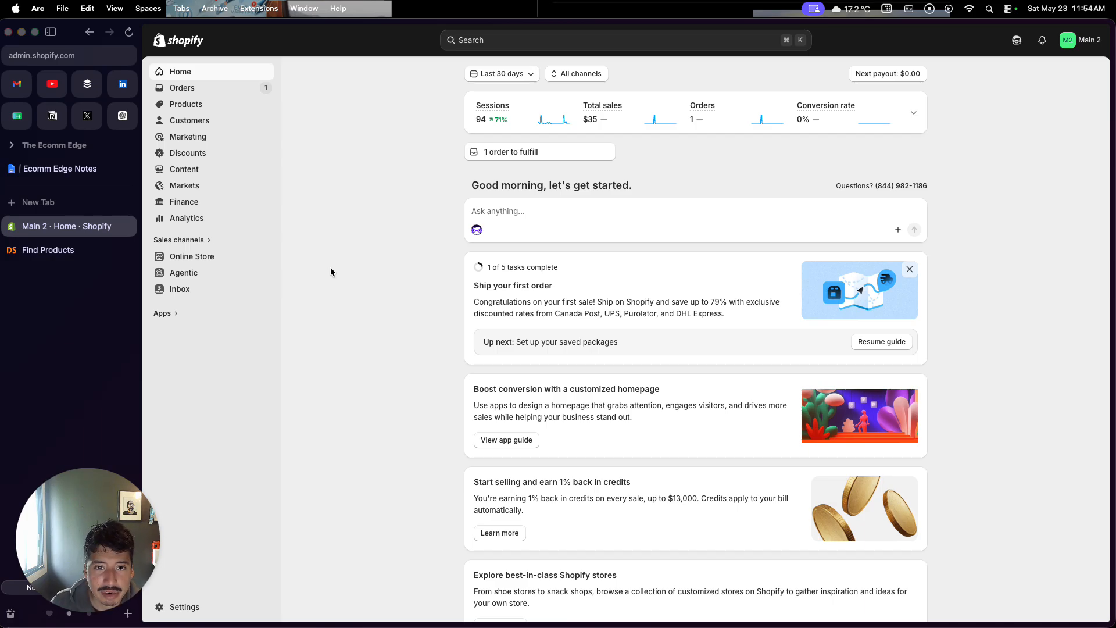
{"action": "left_click", "coordinate": [512, 52]}
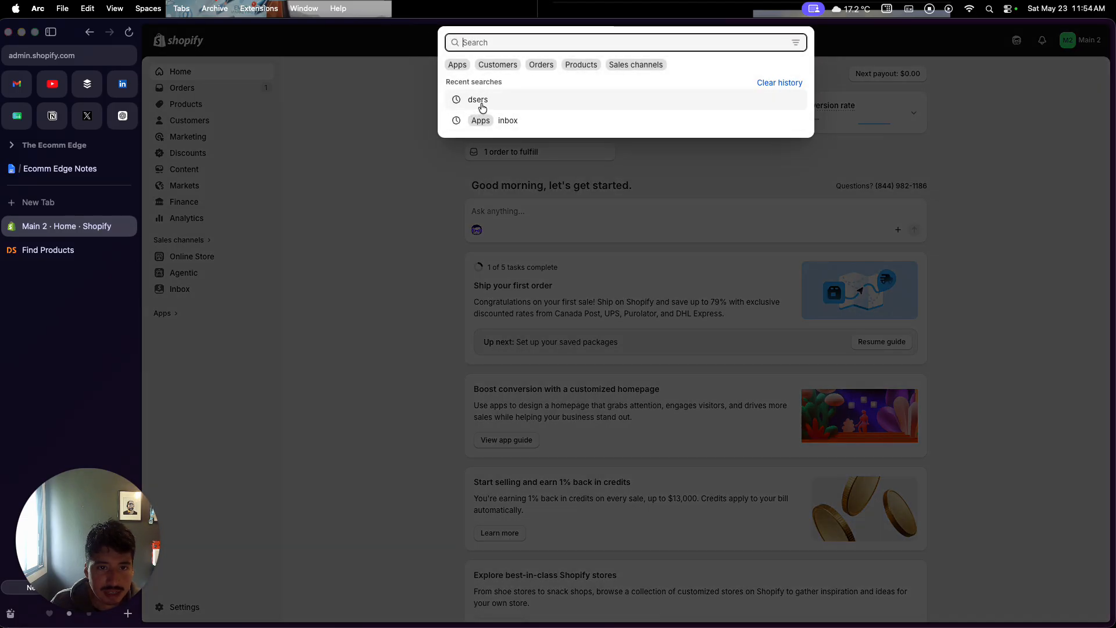
{"action": "left_click", "coordinate": [482, 105]}
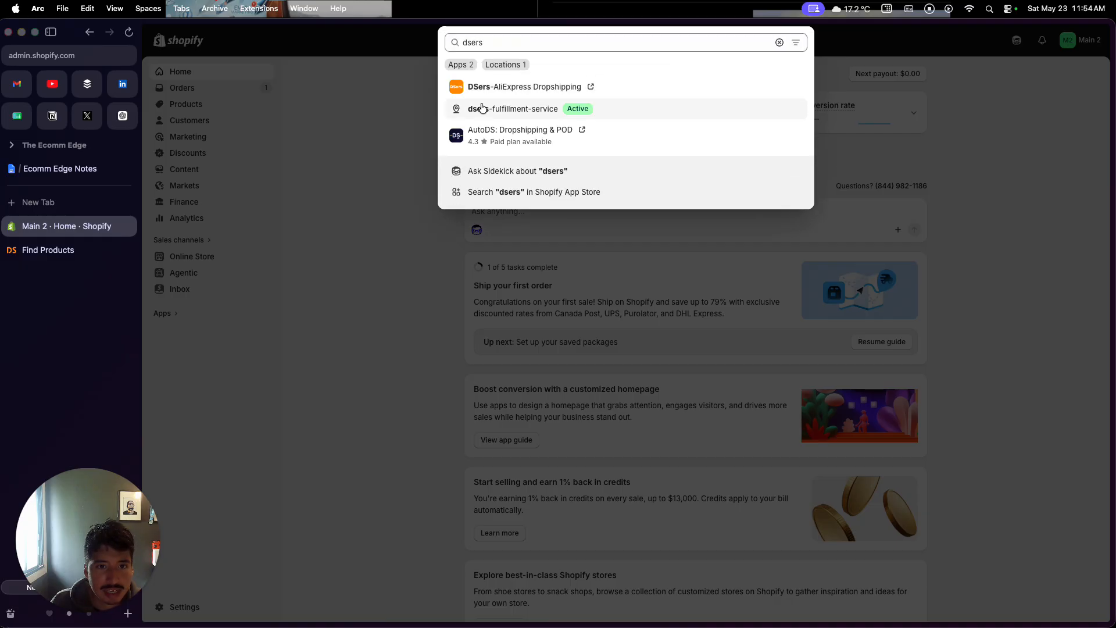
{"action": "left_click", "coordinate": [590, 86]}
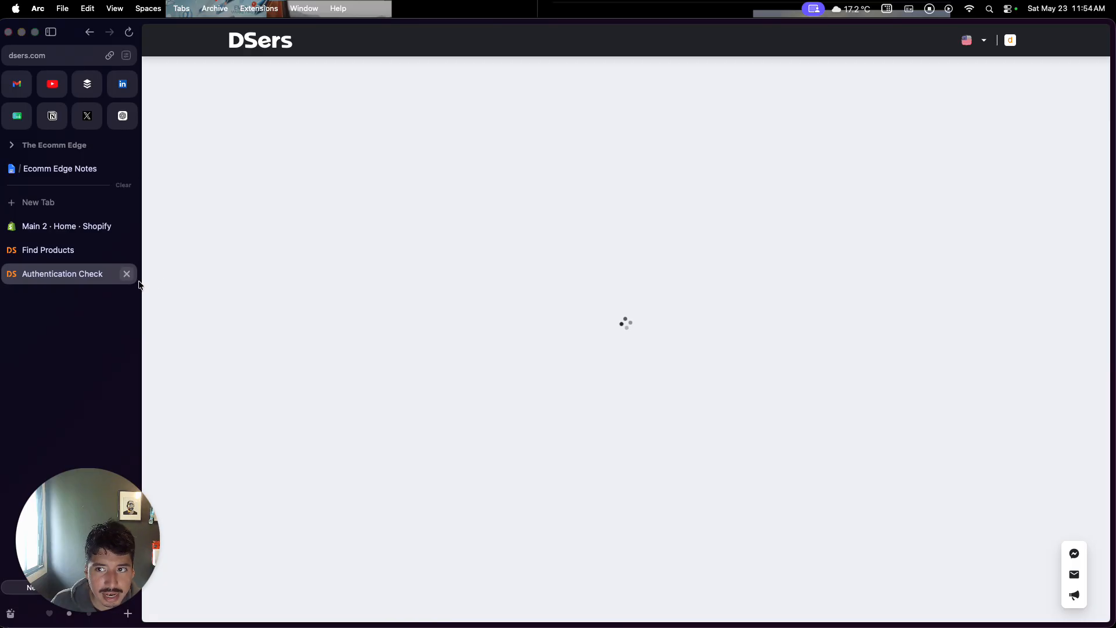
{"action": "left_click", "coordinate": [126, 274]}
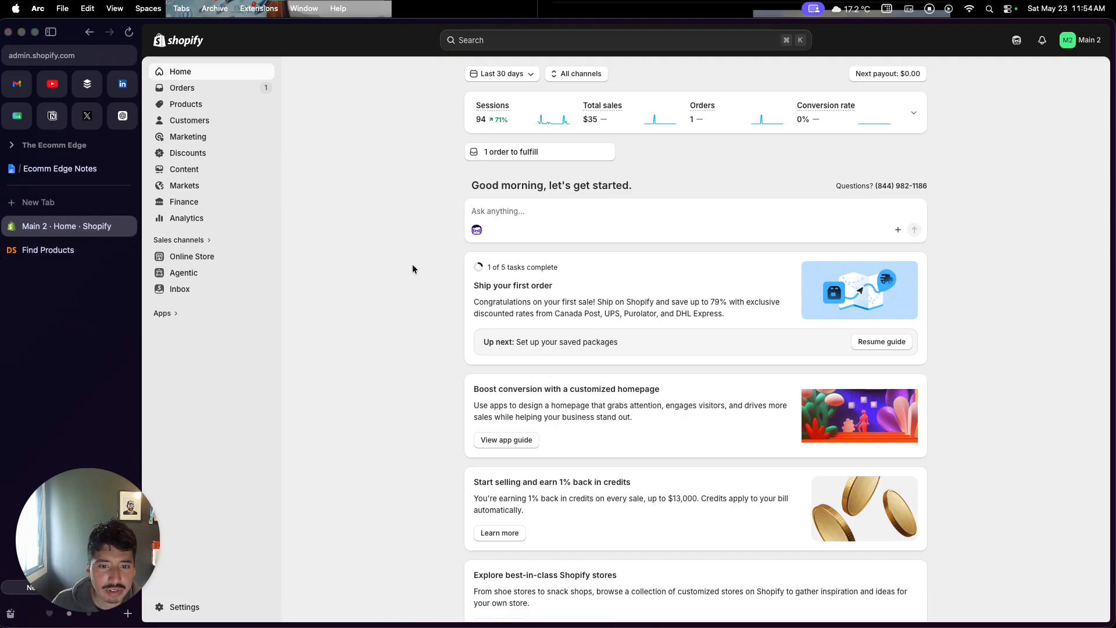
Switch to the DSers tab, open Product Research, and browse the featured TikTok ads
{"action": "left_click", "coordinate": [58, 251]}
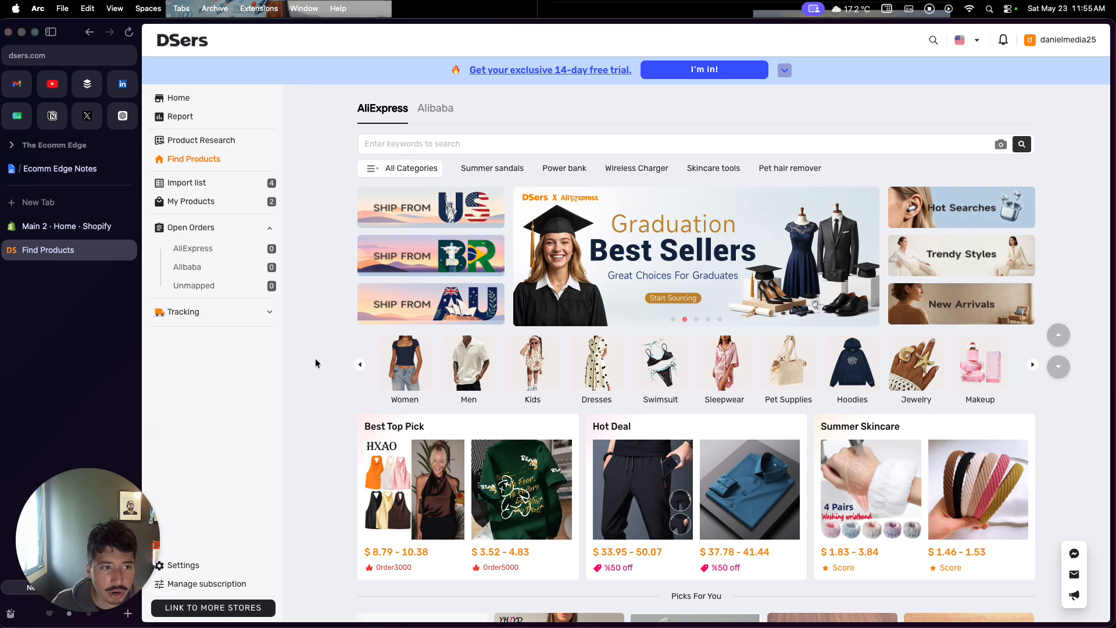
{"action": "left_click", "coordinate": [208, 142]}
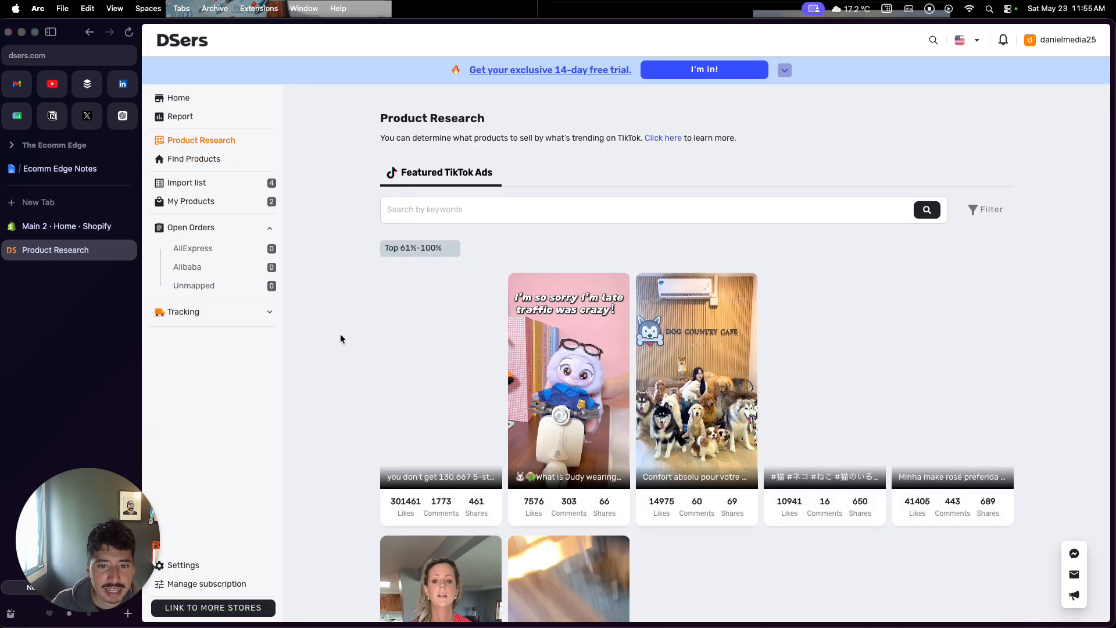
{"action": "scroll", "coordinate": [339, 347], "scroll_direction": "down", "scroll_amount": 3}
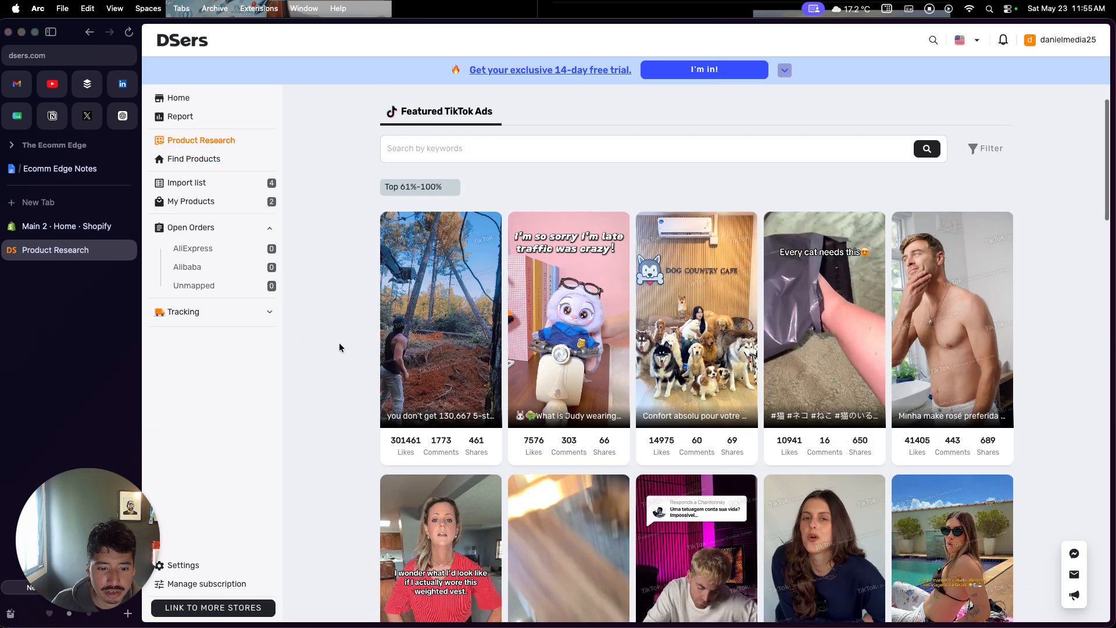
{"action": "scroll", "coordinate": [340, 348], "scroll_direction": "down", "scroll_amount": 1}
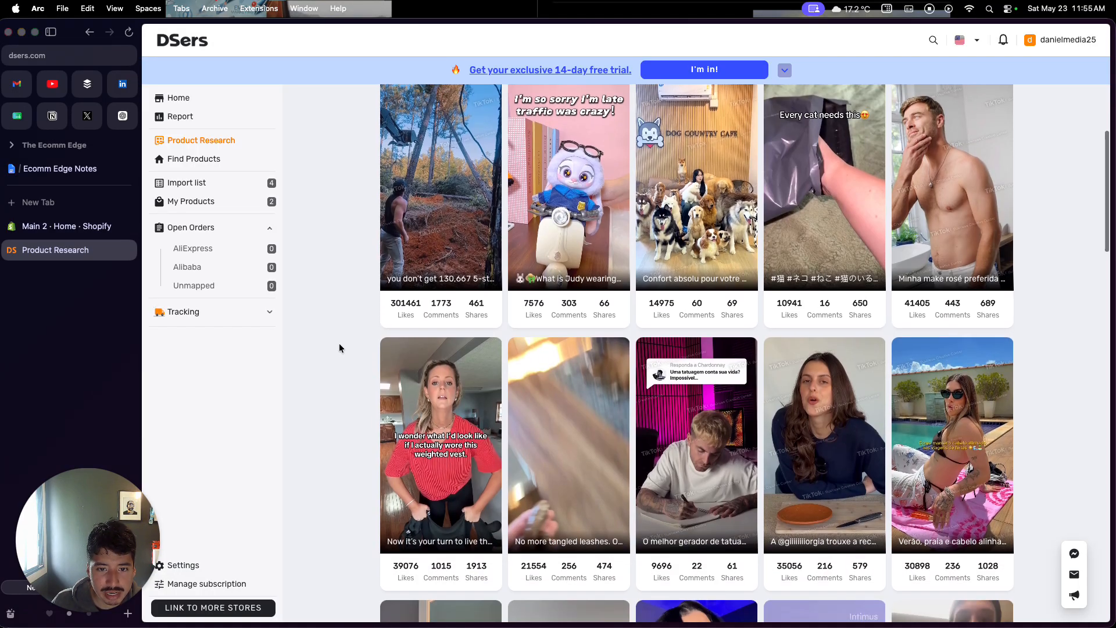
{"action": "scroll", "coordinate": [339, 347], "scroll_direction": "down", "scroll_amount": 1}
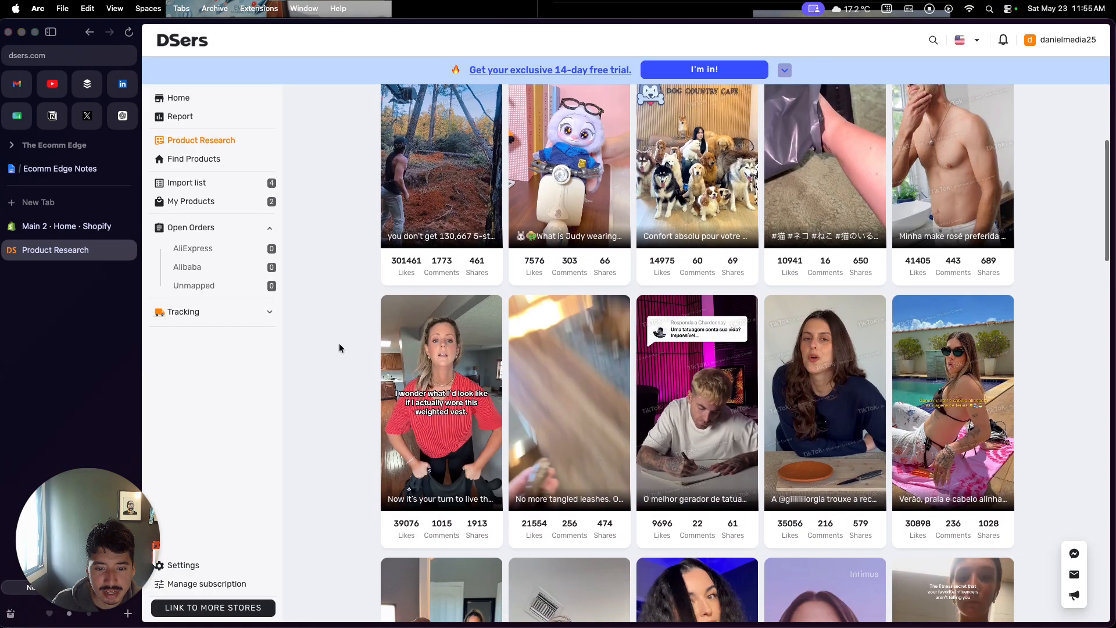
{"action": "scroll", "coordinate": [339, 348], "scroll_direction": "up", "scroll_amount": 1}
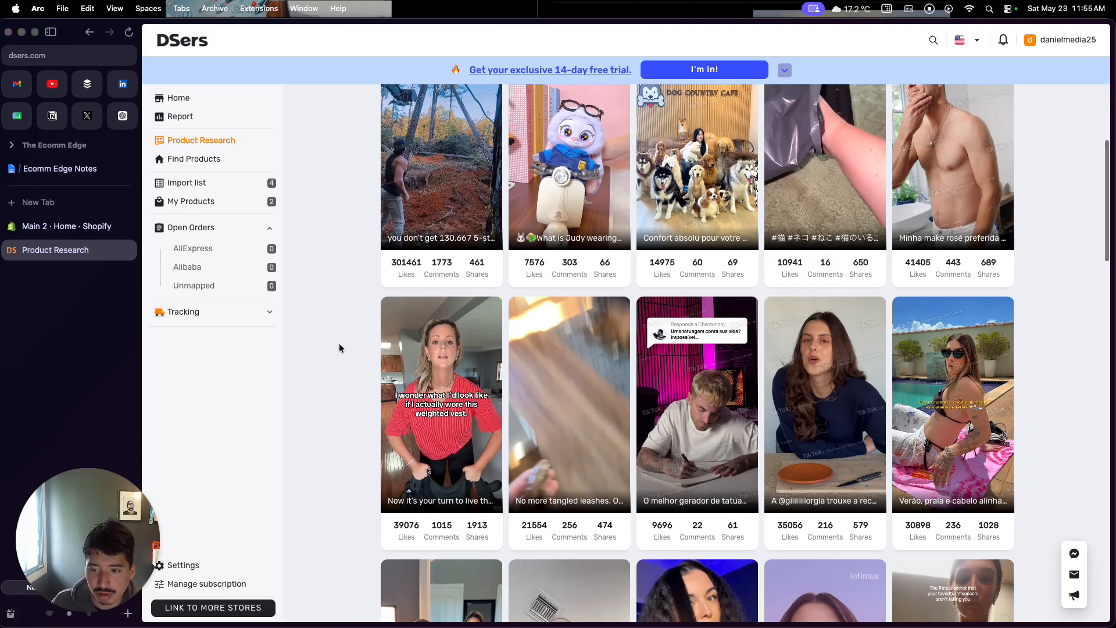
{"action": "scroll", "coordinate": [339, 347], "scroll_direction": "up", "scroll_amount": 1}
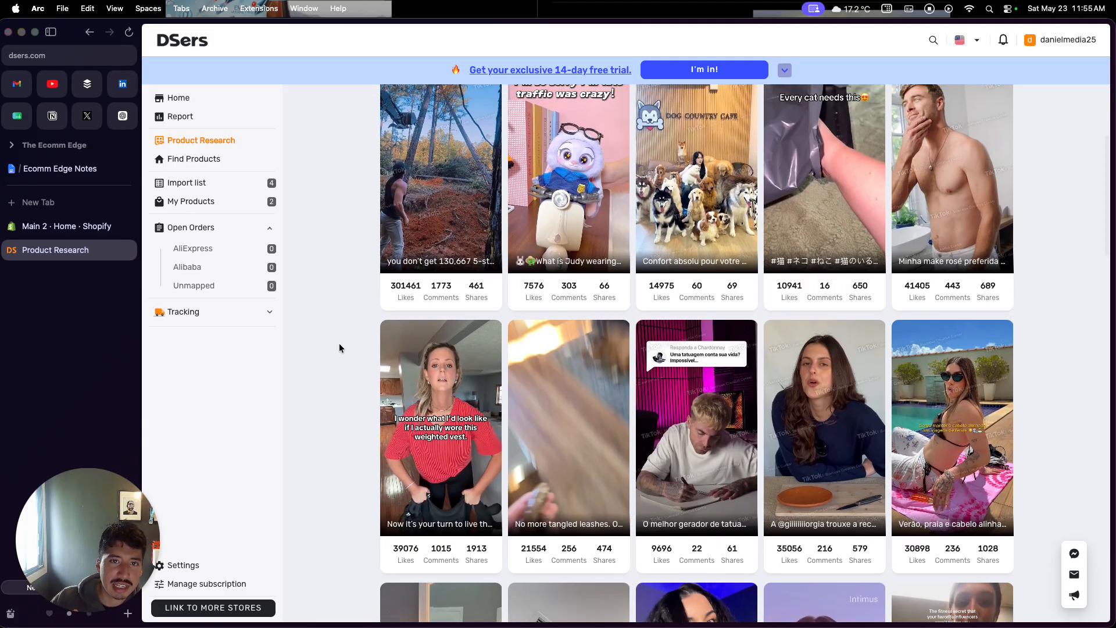
{"action": "scroll", "coordinate": [340, 347], "scroll_direction": "down", "scroll_amount": 5}
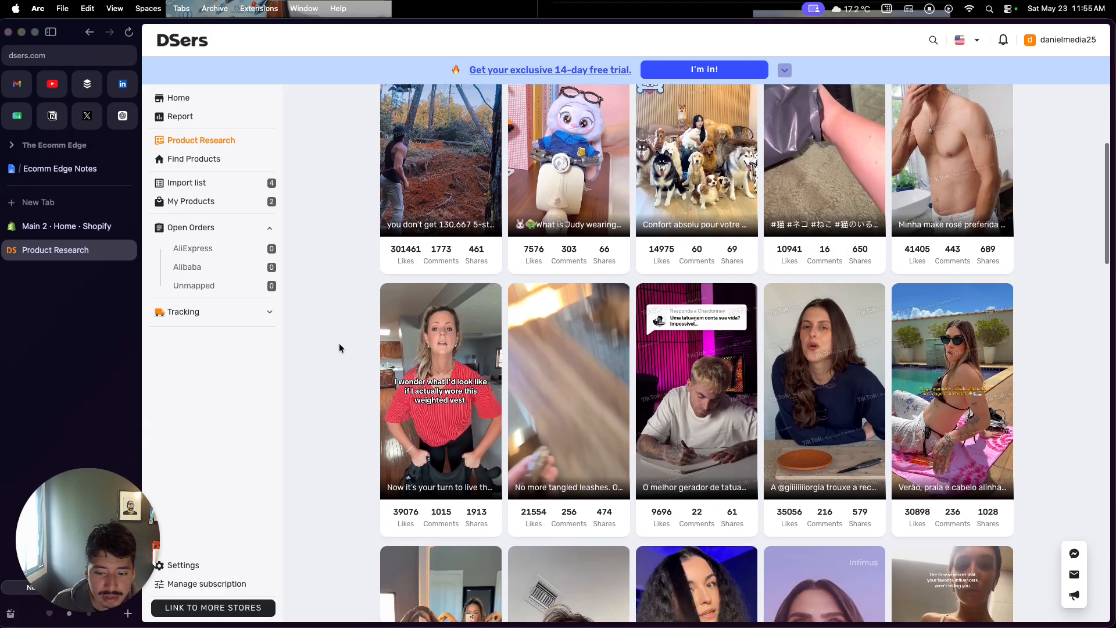
{"action": "scroll", "coordinate": [340, 347], "scroll_direction": "down", "scroll_amount": 4}
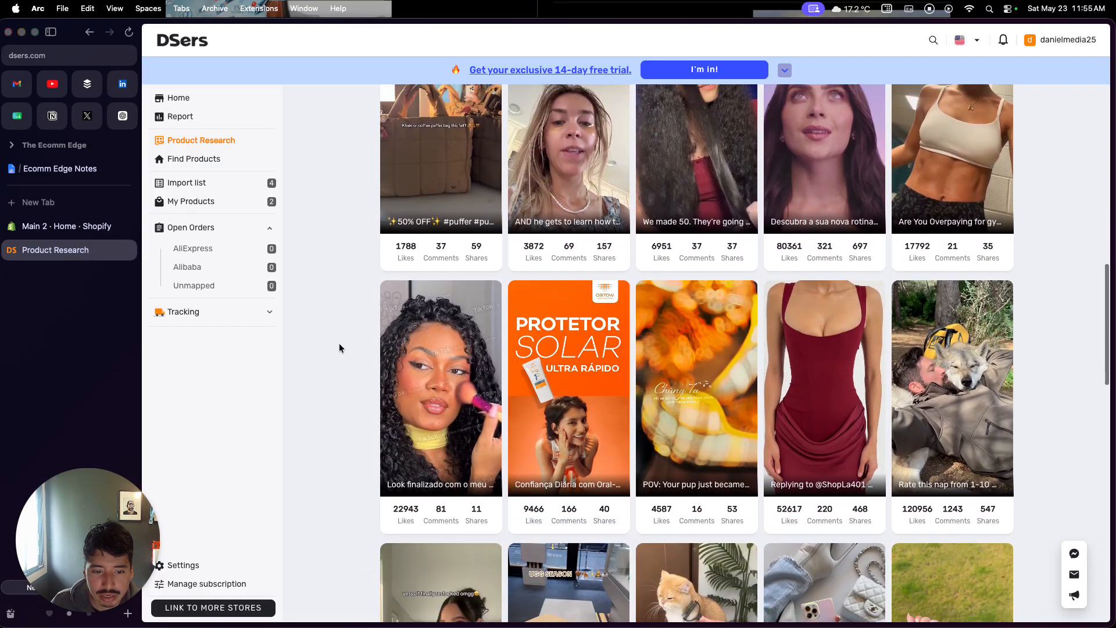
{"action": "scroll", "coordinate": [339, 348], "scroll_direction": "down", "scroll_amount": 4}
{"action": "scroll", "coordinate": [340, 348], "scroll_direction": "up", "scroll_amount": 3}
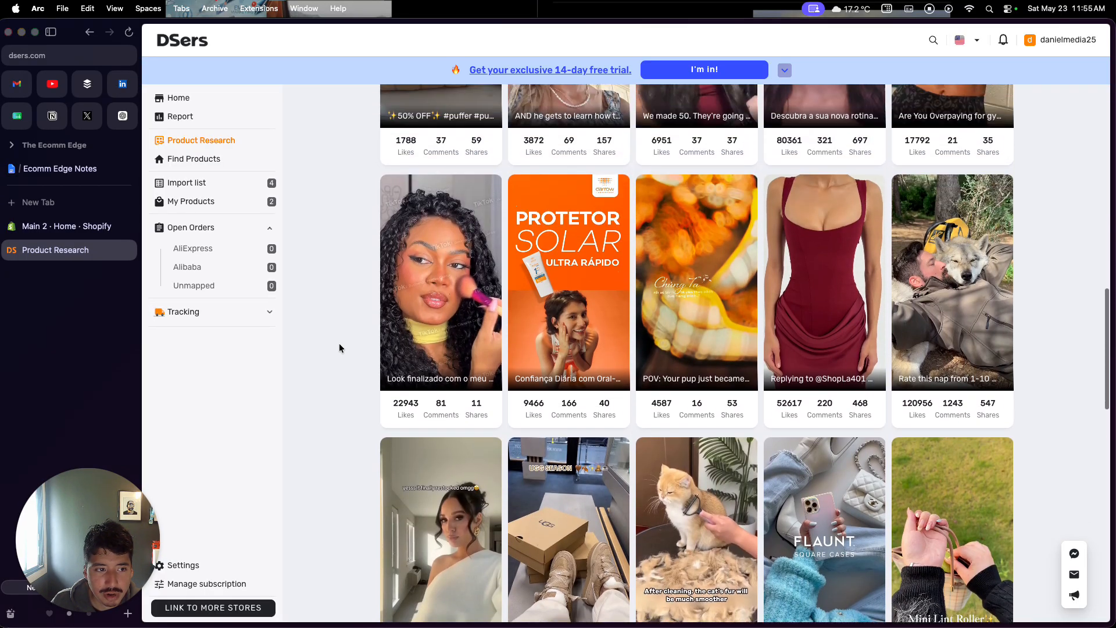
Open Find Products, browse the AliExpress picks, and add the Zinc Alloy Pressure Buckle product to the import list
{"action": "left_click", "coordinate": [212, 163]}
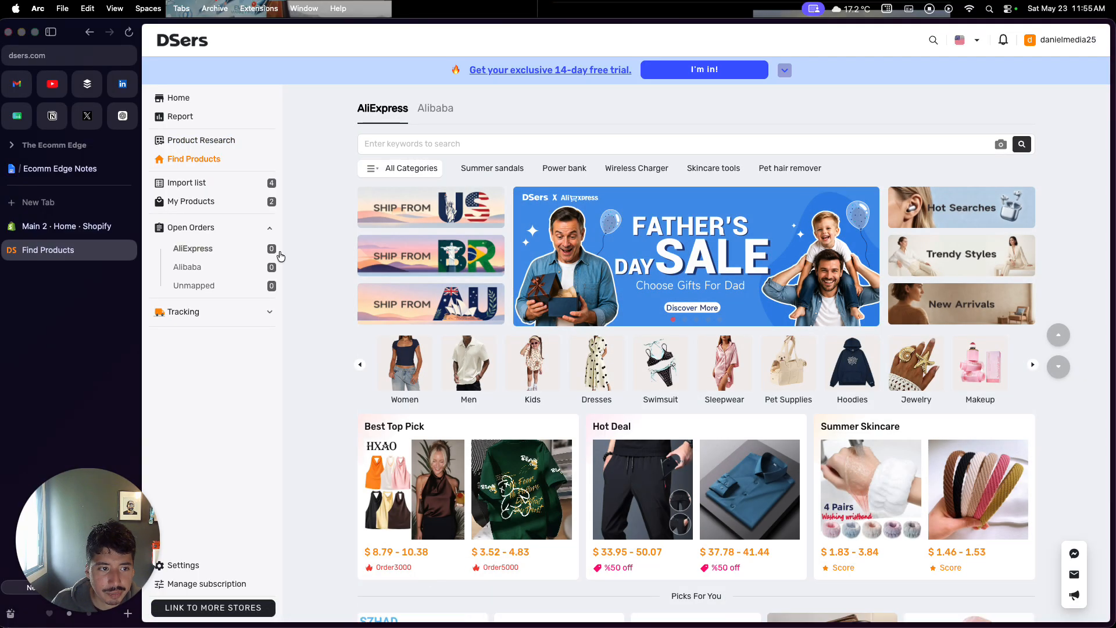
{"action": "scroll", "coordinate": [315, 334], "scroll_direction": "down", "scroll_amount": 5}
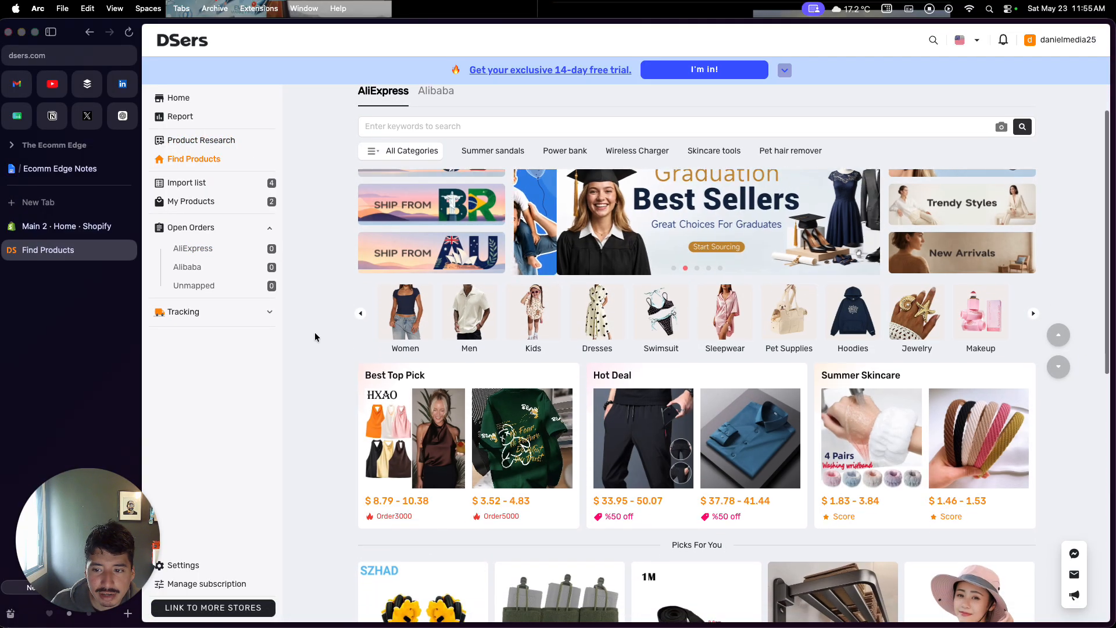
{"action": "scroll", "coordinate": [315, 336], "scroll_direction": "down", "scroll_amount": 4}
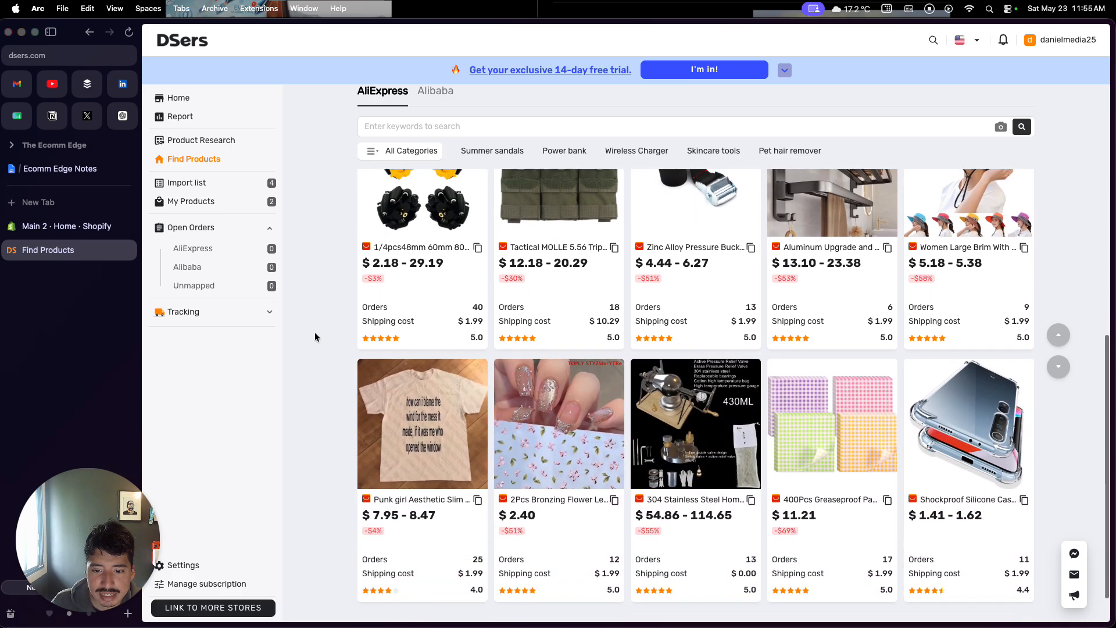
{"action": "scroll", "coordinate": [315, 337], "scroll_direction": "up", "scroll_amount": 2}
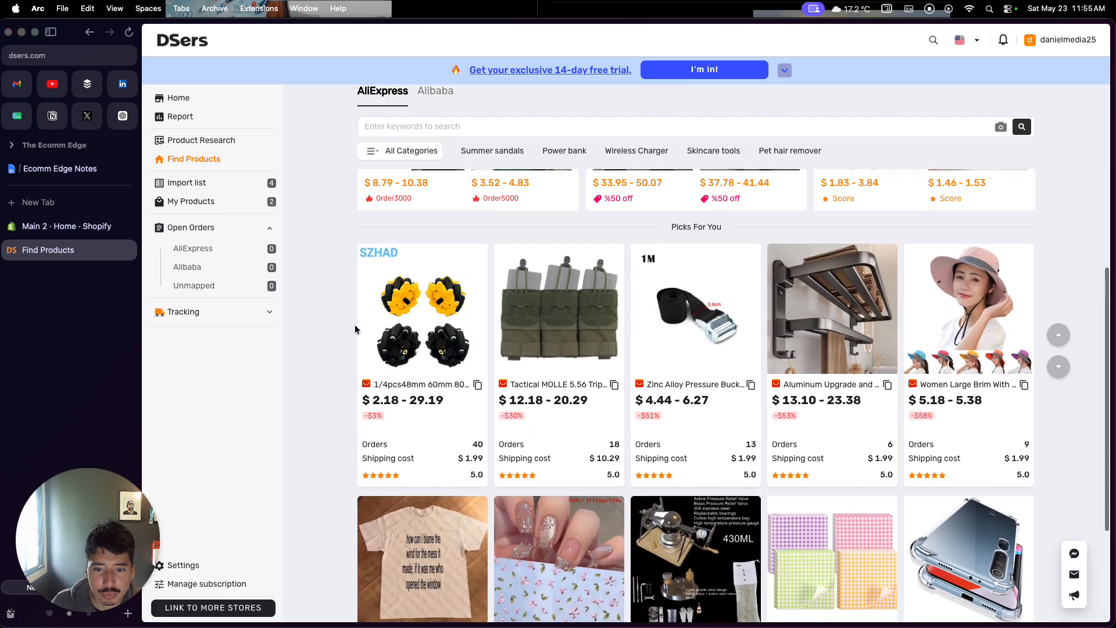
{"action": "mouse_move", "coordinate": [668, 349]}
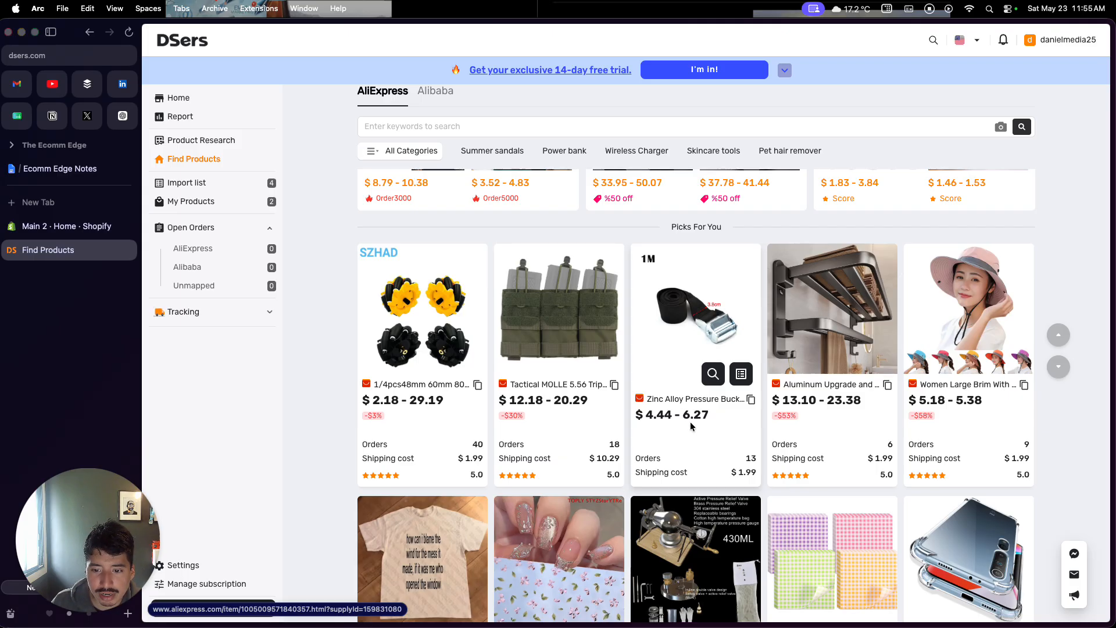
{"action": "left_click", "coordinate": [742, 379]}
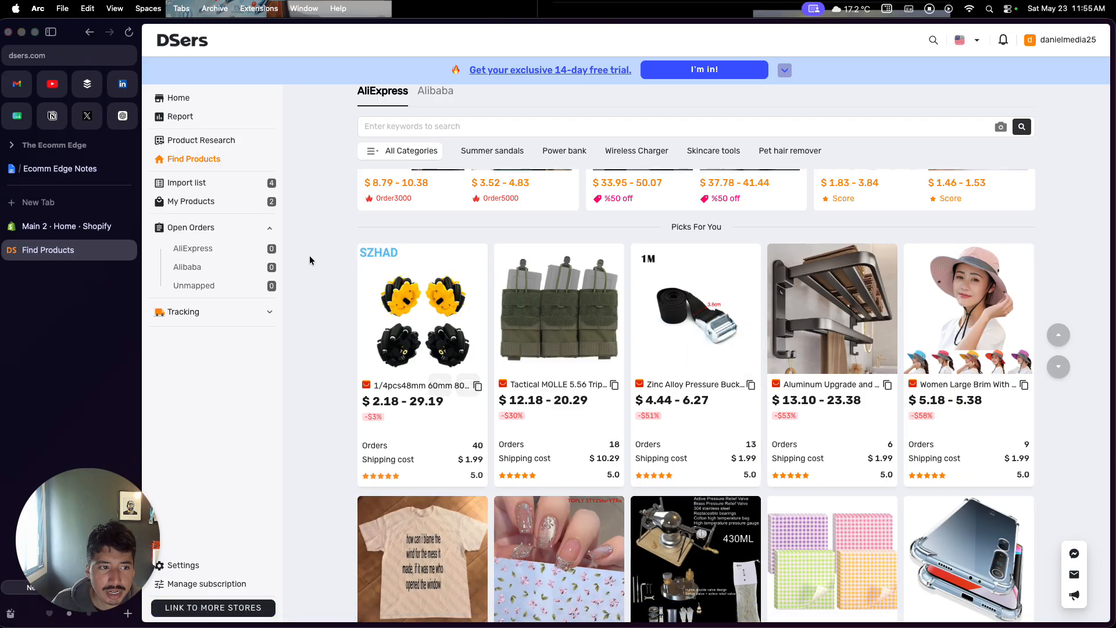
From the import list, push the Pet Hair Remover product to the kx7mwr-14 store using the General profile shipping profile
{"action": "left_click", "coordinate": [213, 183]}
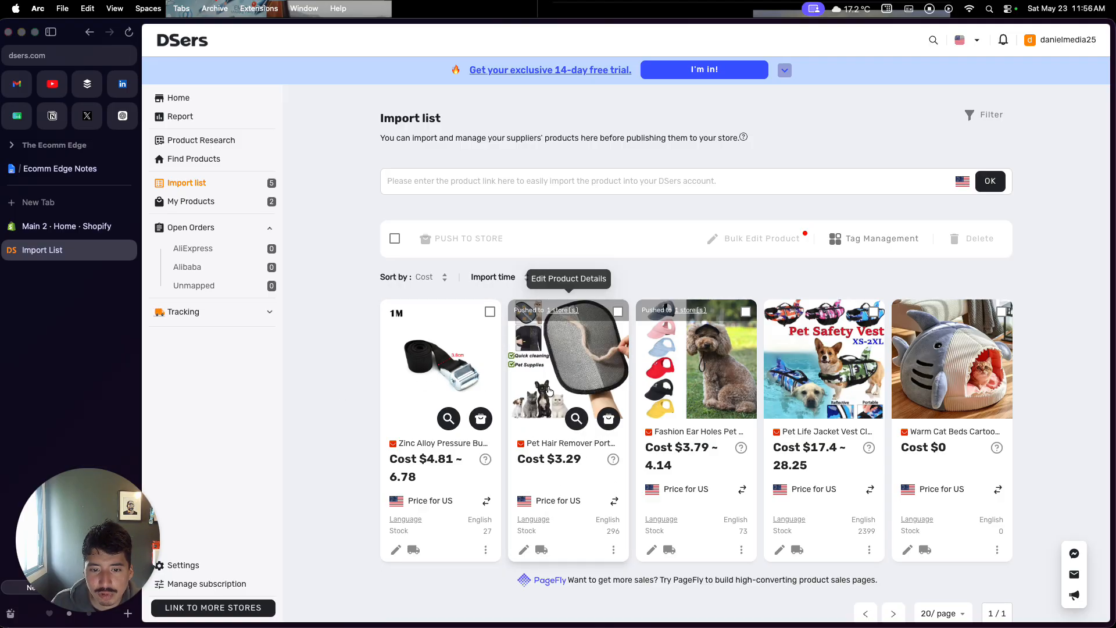
{"action": "left_click", "coordinate": [618, 312]}
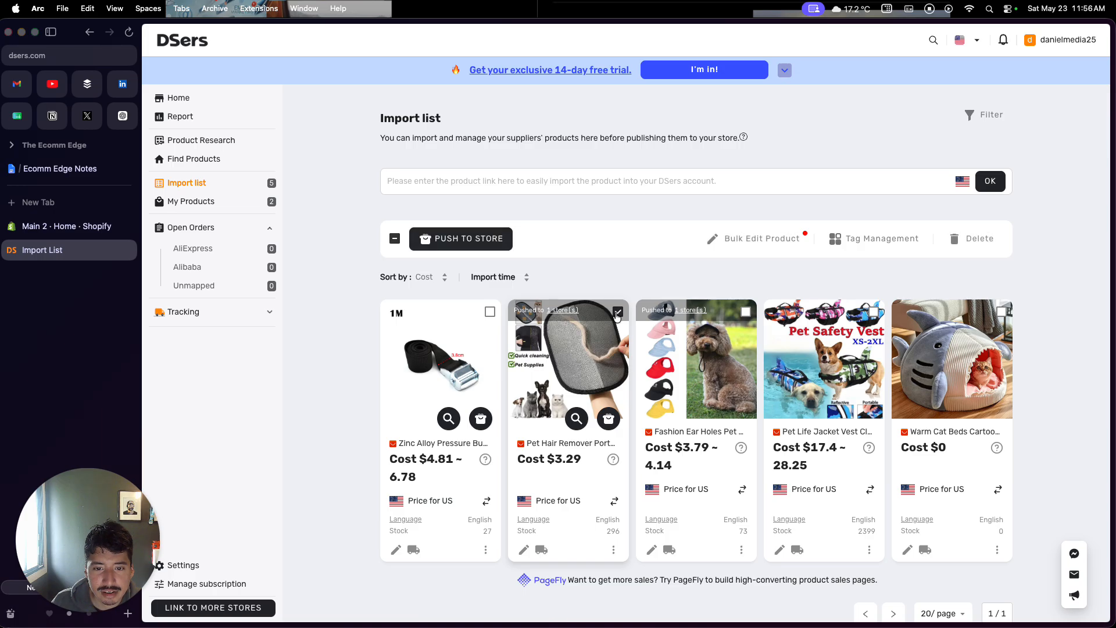
{"action": "left_click", "coordinate": [493, 240]}
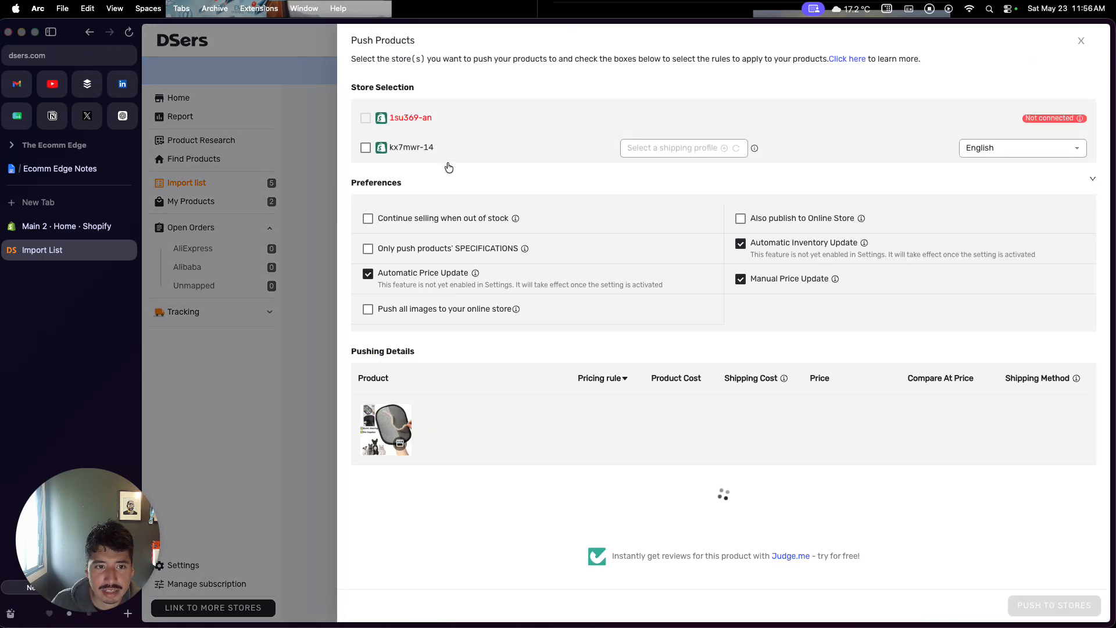
{"action": "left_click", "coordinate": [365, 149]}
{"action": "left_click", "coordinate": [658, 155]}
{"action": "left_click", "coordinate": [653, 172]}
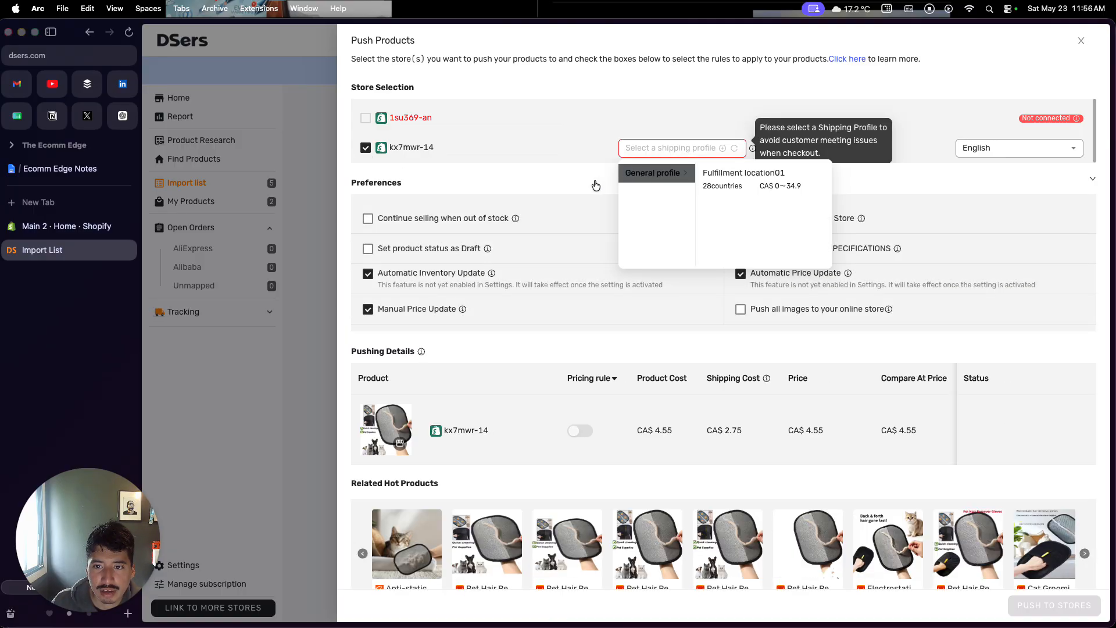
{"action": "left_click", "coordinate": [708, 185]}
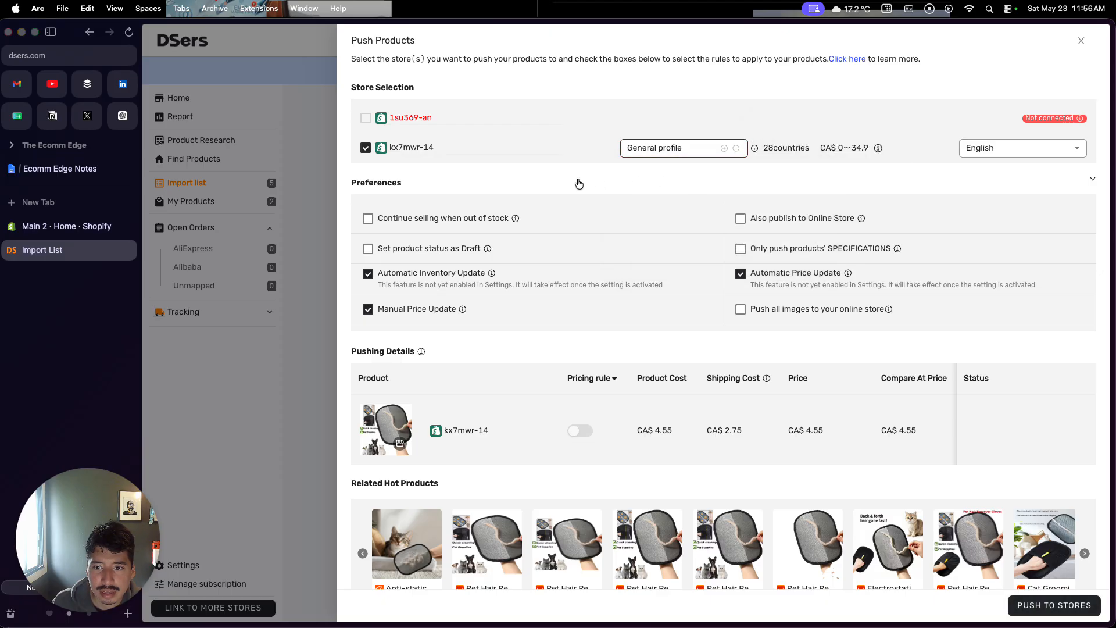
{"action": "scroll", "coordinate": [579, 184], "scroll_direction": "down", "scroll_amount": 1}
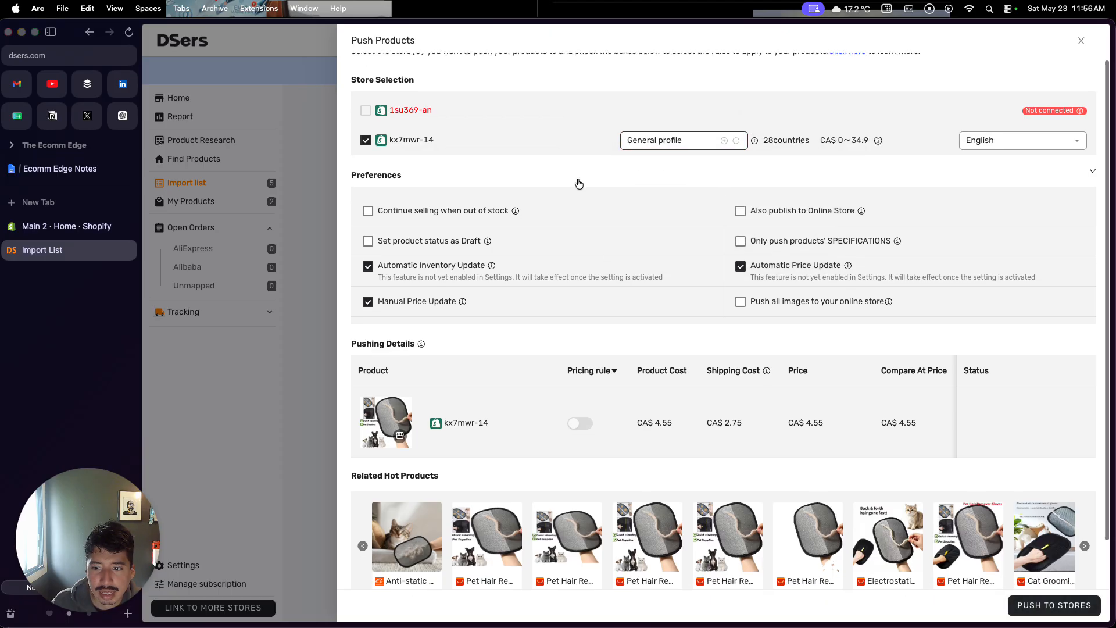
{"action": "left_click", "coordinate": [1040, 615]}
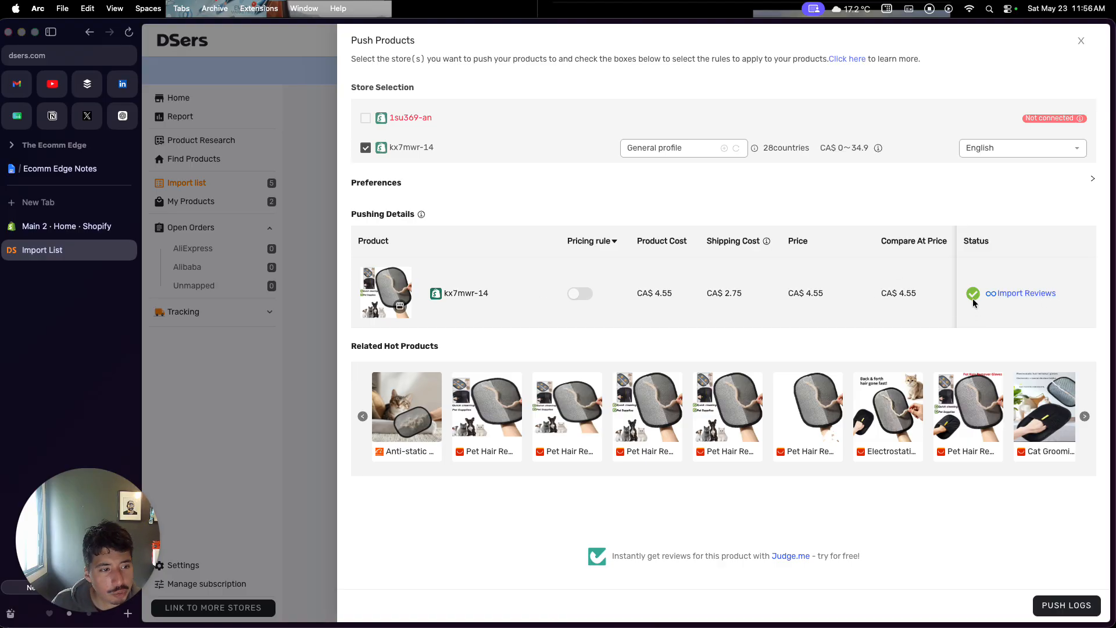
Open the pushed pet hair remover product in the Shopify admin and retitle it 'Cat Hair Remover Portable Washable Clothes Hair Dehairing'
{"action": "left_click", "coordinate": [97, 234]}
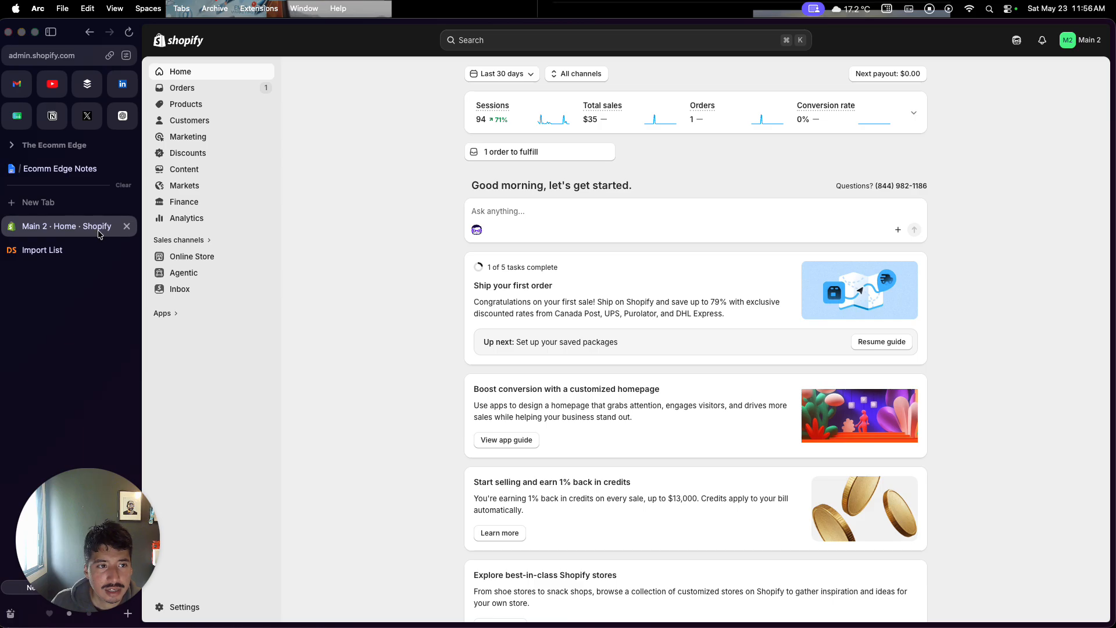
{"action": "left_click", "coordinate": [182, 109]}
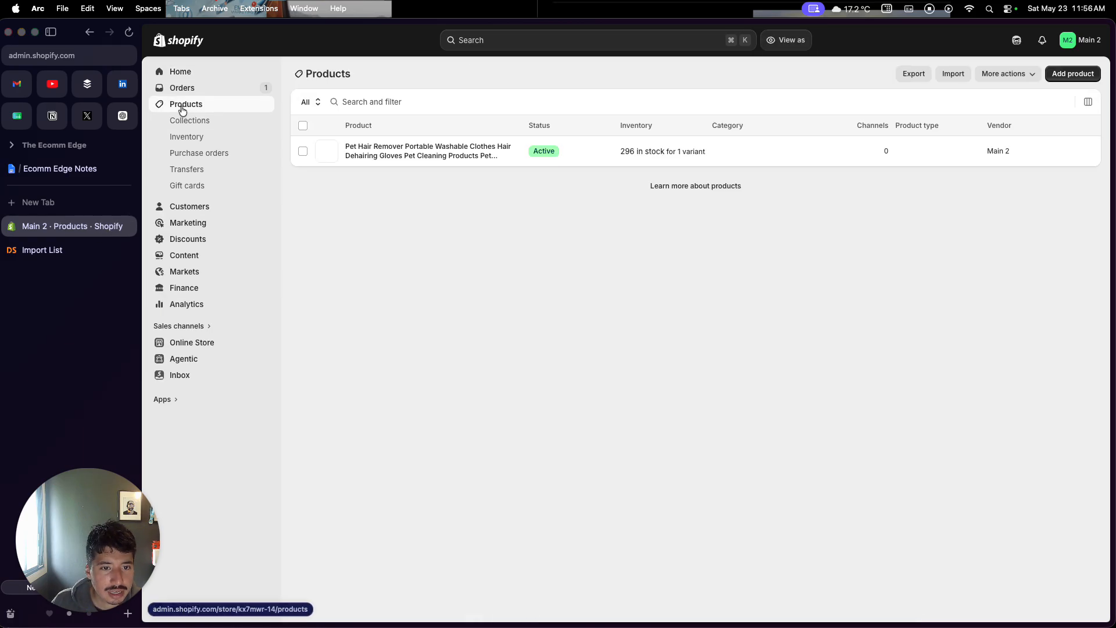
{"action": "left_click", "coordinate": [430, 156]}
{"action": "scroll", "coordinate": [411, 365], "scroll_direction": "down", "scroll_amount": 1}
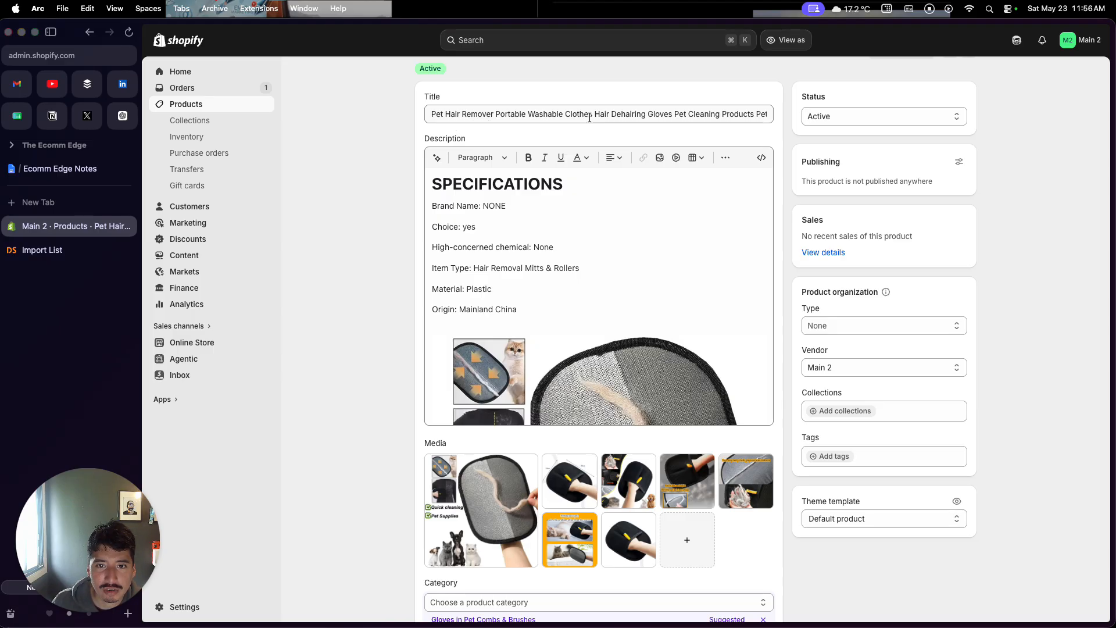
{"action": "scroll", "coordinate": [668, 112], "scroll_direction": "right", "scroll_amount": 3}
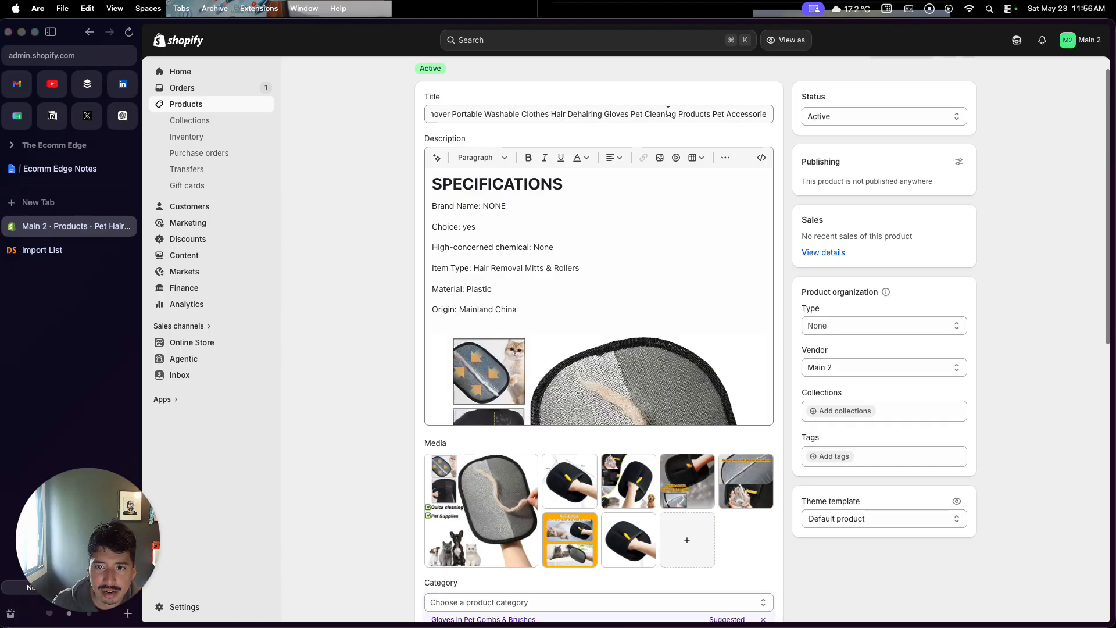
{"action": "scroll", "coordinate": [668, 112], "scroll_direction": "left", "scroll_amount": 3}
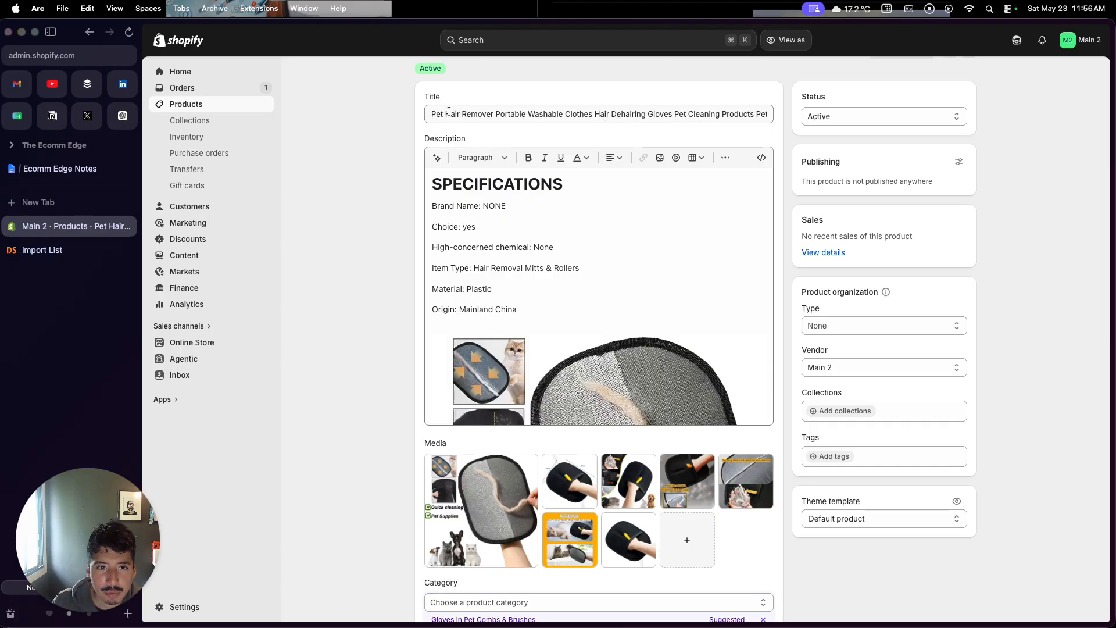
{"action": "left_click_drag", "start_coordinate": [443, 114], "coordinate": [423, 117]}
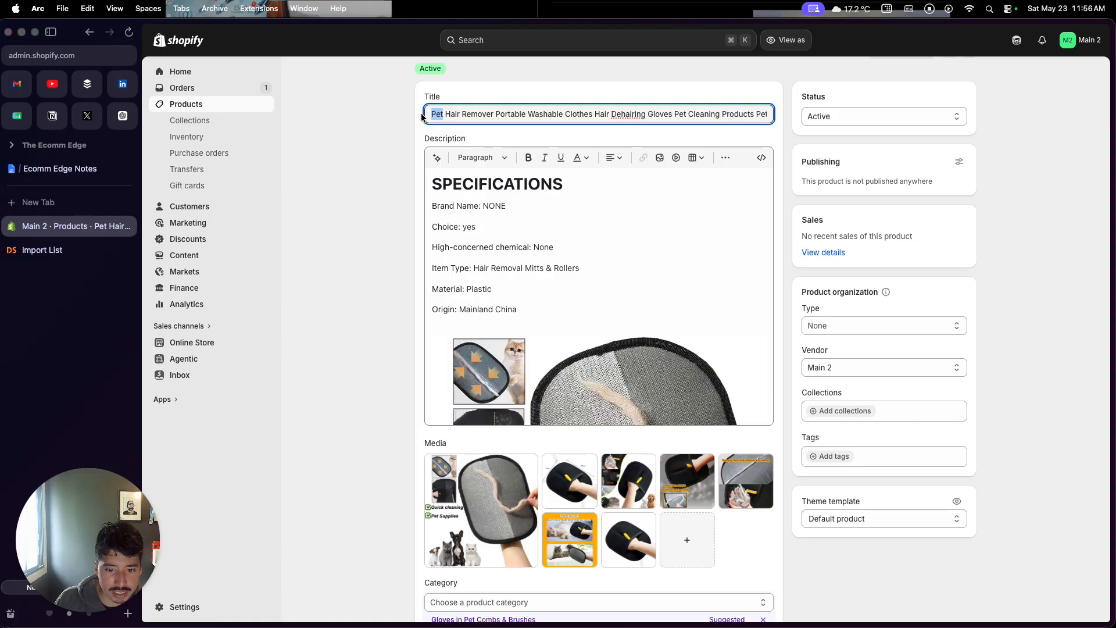
{"action": "type", "text": "Cat"}
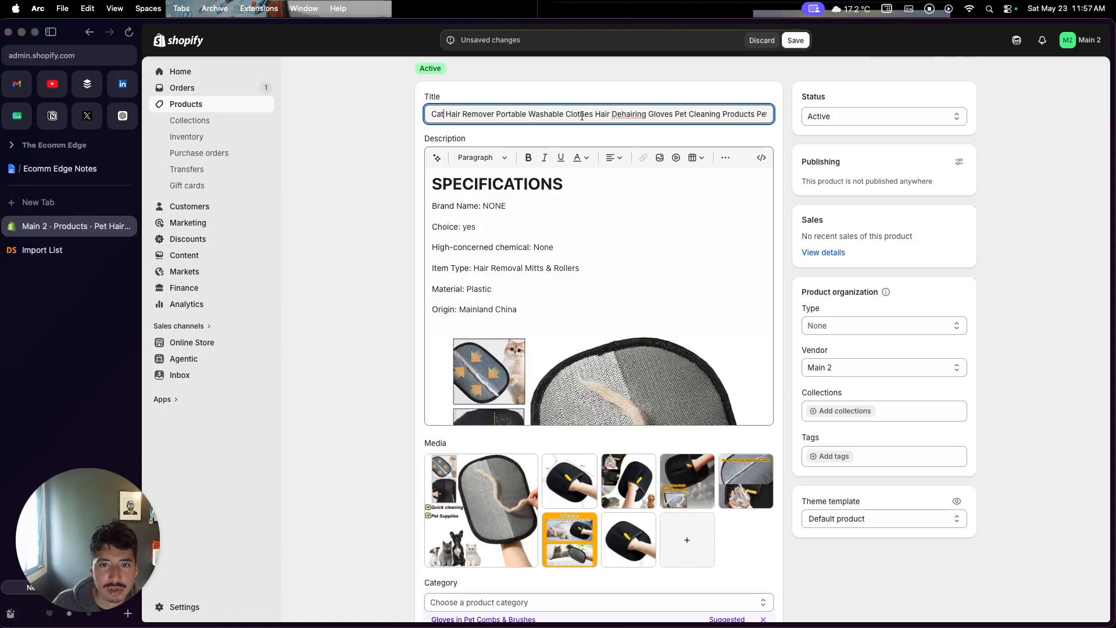
{"action": "scroll", "coordinate": [592, 115], "scroll_direction": "right", "scroll_amount": 1}
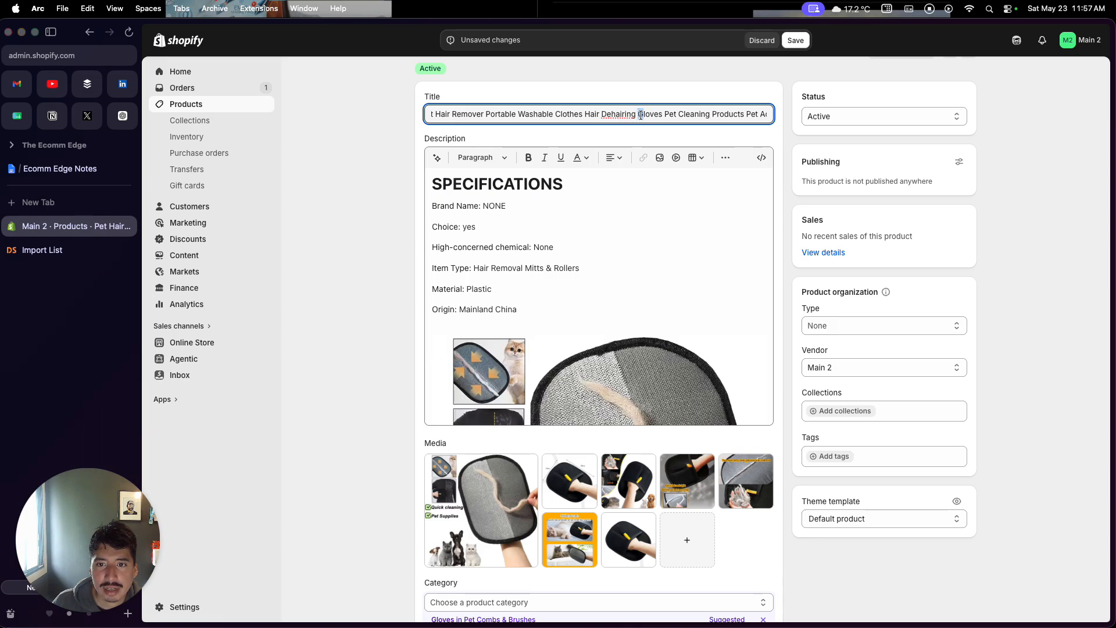
{"action": "left_click_drag", "start_coordinate": [650, 114], "coordinate": [773, 115]}
{"action": "key", "text": "BackSpace"}
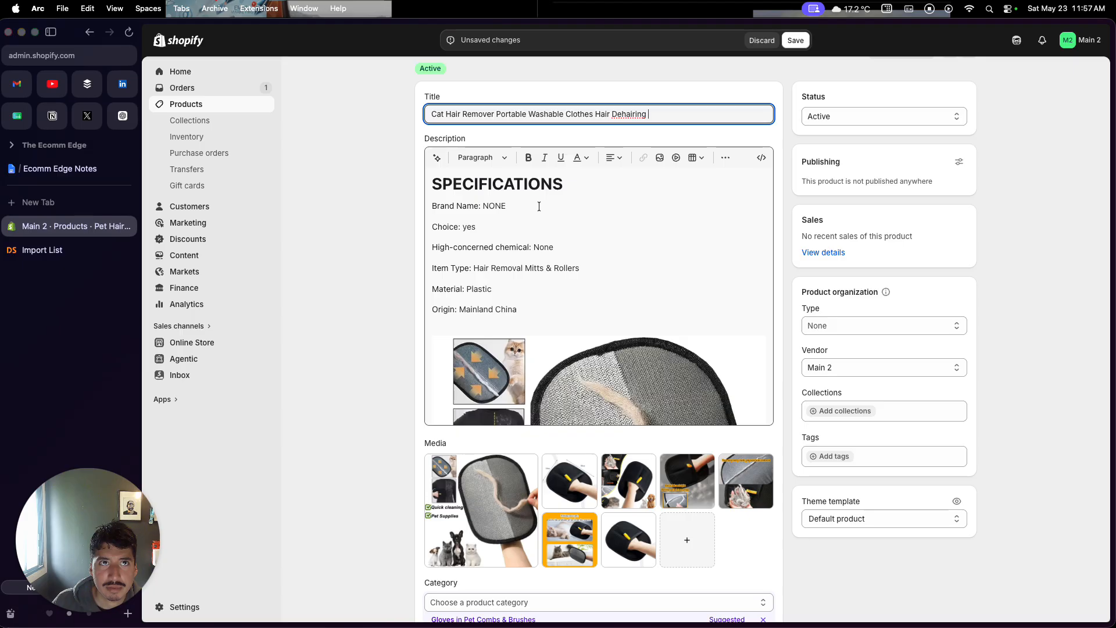
Clear the product description, deleting its imported images and specifications text
{"action": "scroll", "coordinate": [539, 253], "scroll_direction": "down", "scroll_amount": 3}
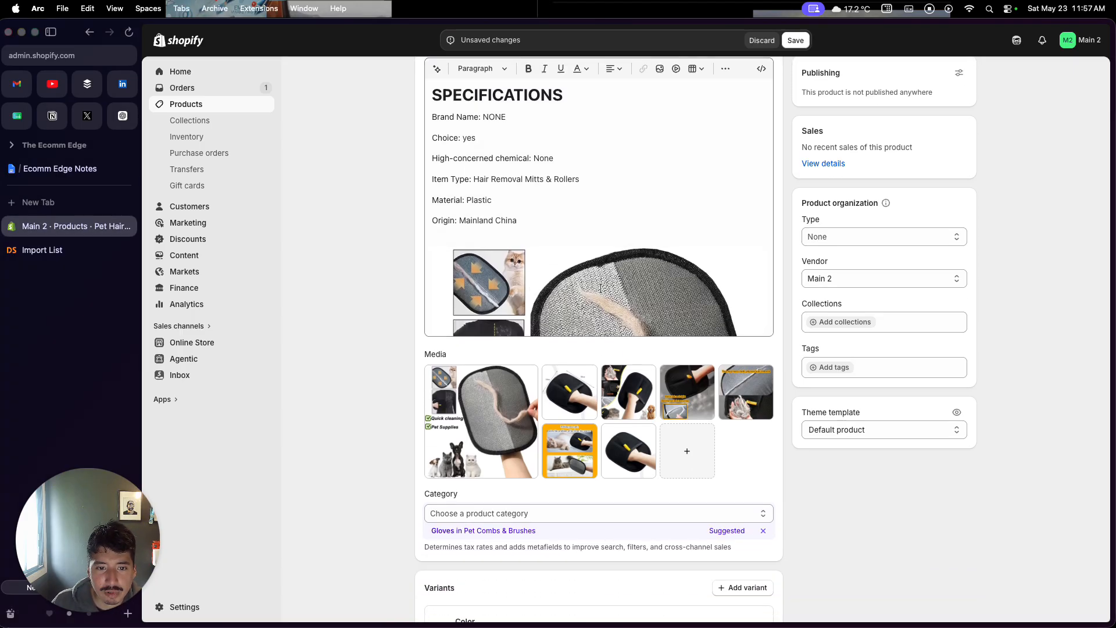
{"action": "scroll", "coordinate": [575, 287], "scroll_direction": "down", "scroll_amount": 3}
{"action": "scroll", "coordinate": [621, 289], "scroll_direction": "up", "scroll_amount": 5}
{"action": "scroll", "coordinate": [620, 289], "scroll_direction": "down", "scroll_amount": 1}
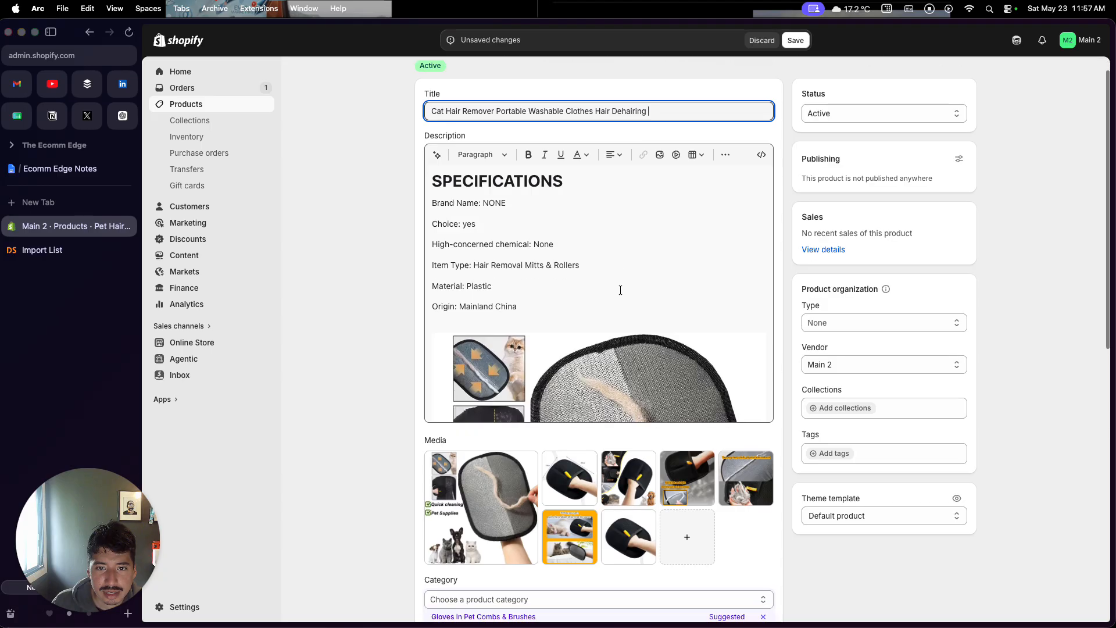
{"action": "left_click", "coordinate": [621, 289]}
{"action": "scroll", "coordinate": [621, 289], "scroll_direction": "down", "scroll_amount": 5}
{"action": "key", "text": "super+a"}
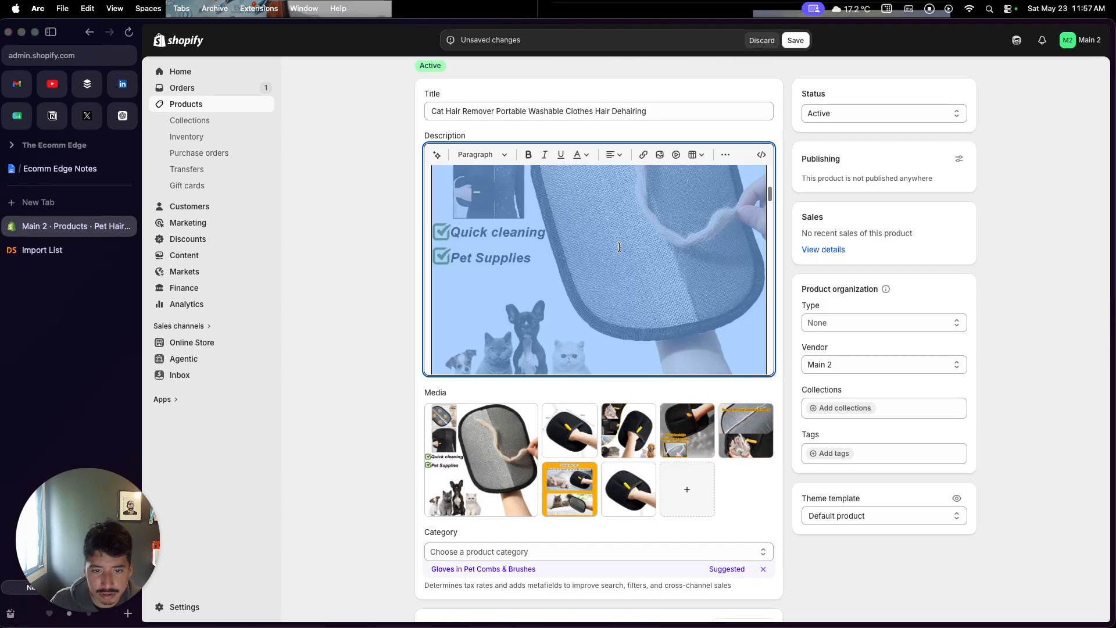
{"action": "key", "text": "super+v"}
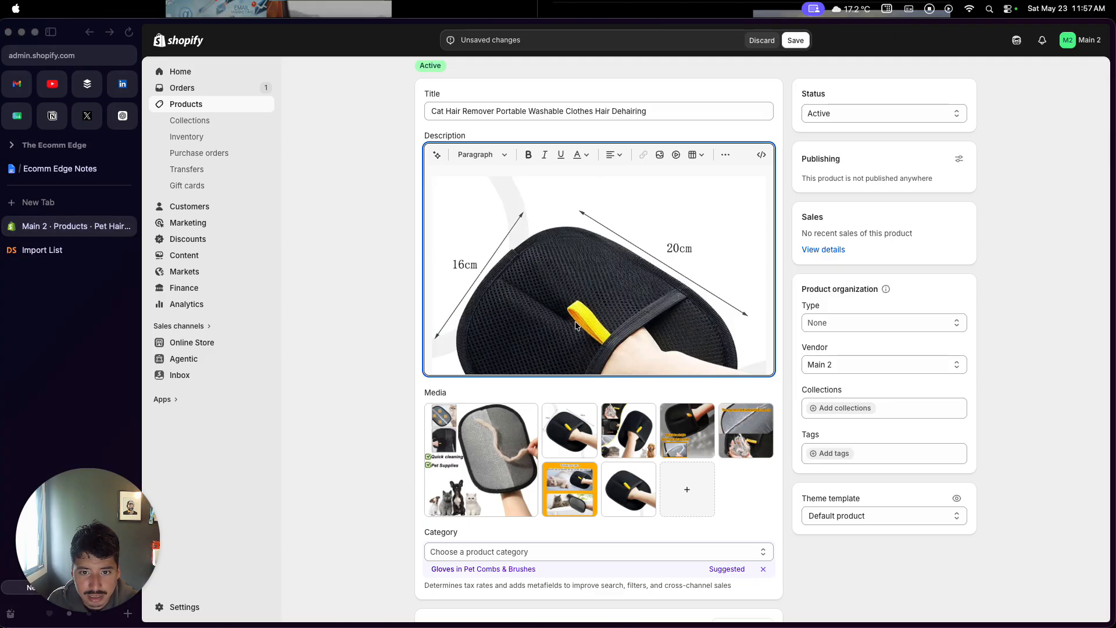
{"action": "left_click", "coordinate": [602, 265]}
{"action": "key", "text": "BackSpace"}
{"action": "key", "text": "BackSpace"}
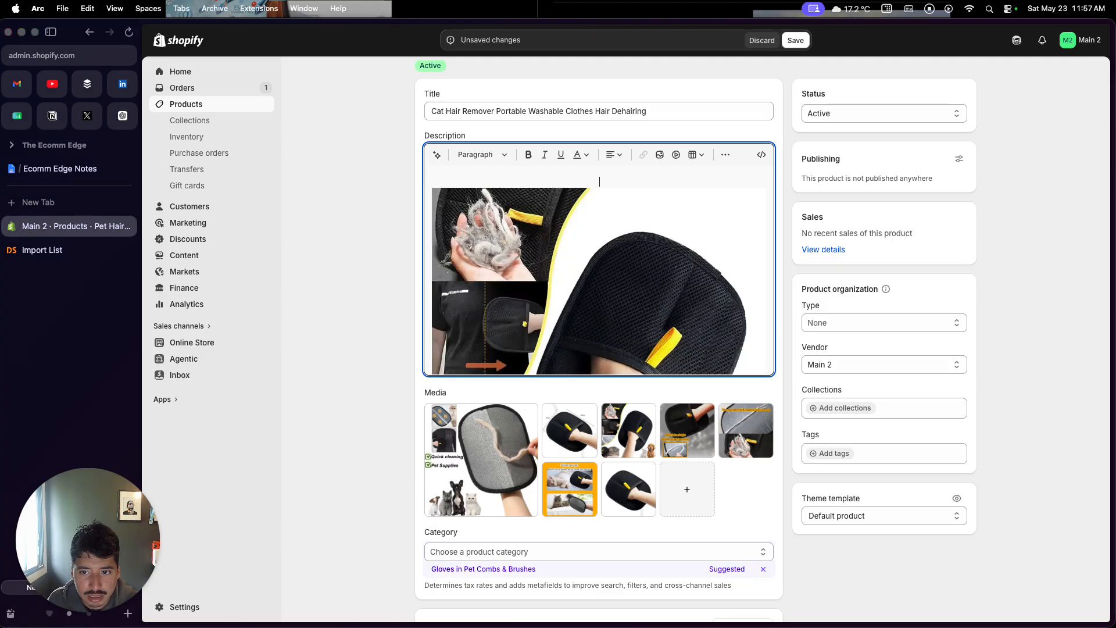
{"action": "key", "text": "BackSpace"}
{"action": "key", "text": "BackSpace"}
{"action": "key", "text": "BackSpace"}
{"action": "key", "text": "BackSpace"}
{"action": "key", "text": "BackSpace"}
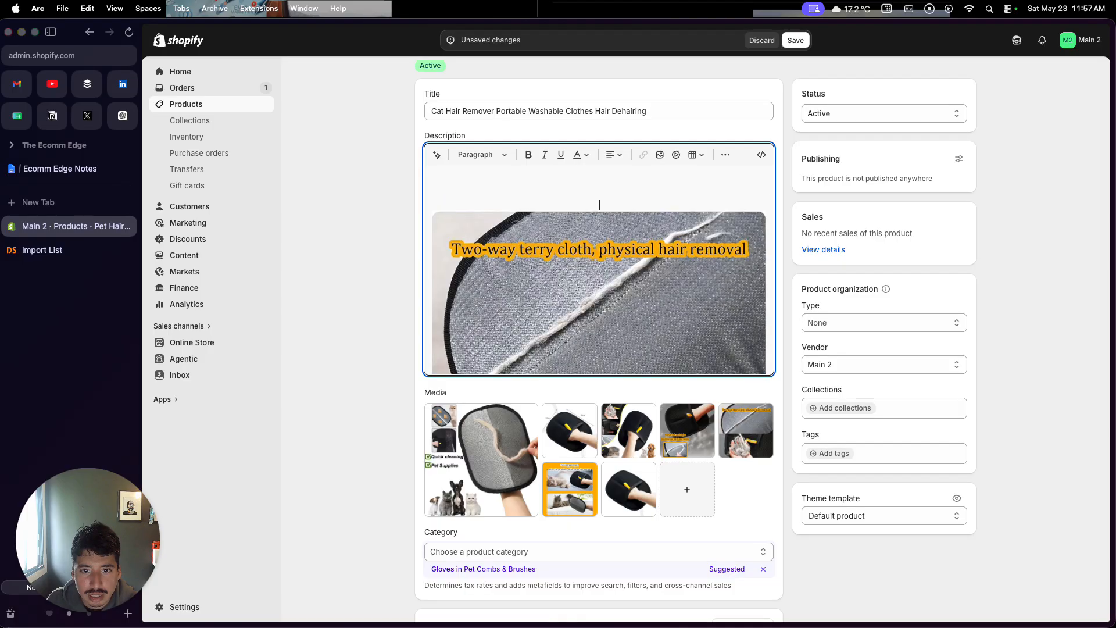
{"action": "key", "text": "BackSpace"}
{"action": "key", "text": "BackSpace"}
{"action": "key", "text": "BackSpace"}
{"action": "key", "text": "BackSpace"}
{"action": "key", "text": "BackSpace"}
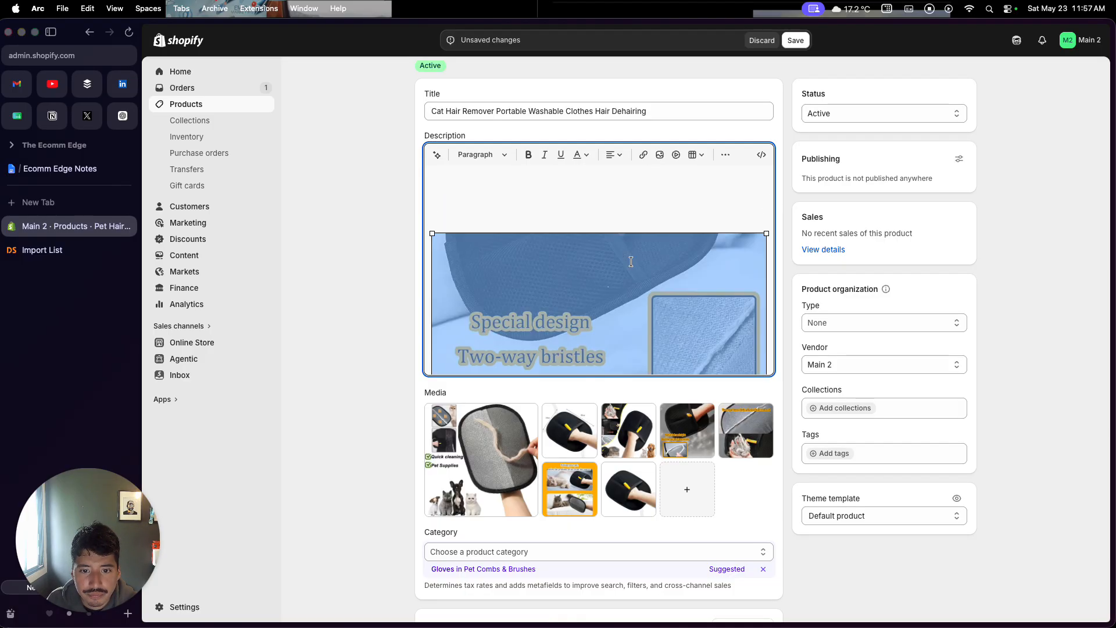
{"action": "scroll", "coordinate": [600, 362], "scroll_direction": "down", "scroll_amount": 2}
{"action": "scroll", "coordinate": [628, 280], "scroll_direction": "up", "scroll_amount": 3}
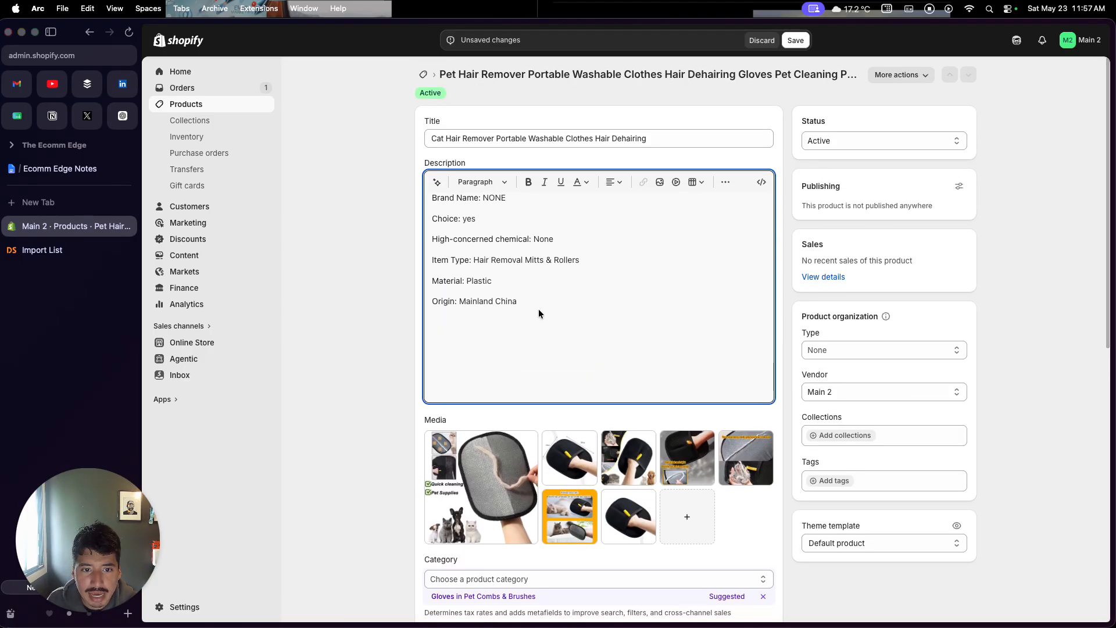
{"action": "left_click_drag", "start_coordinate": [599, 390], "coordinate": [399, 190]}
{"action": "key", "text": "BackSpace"}
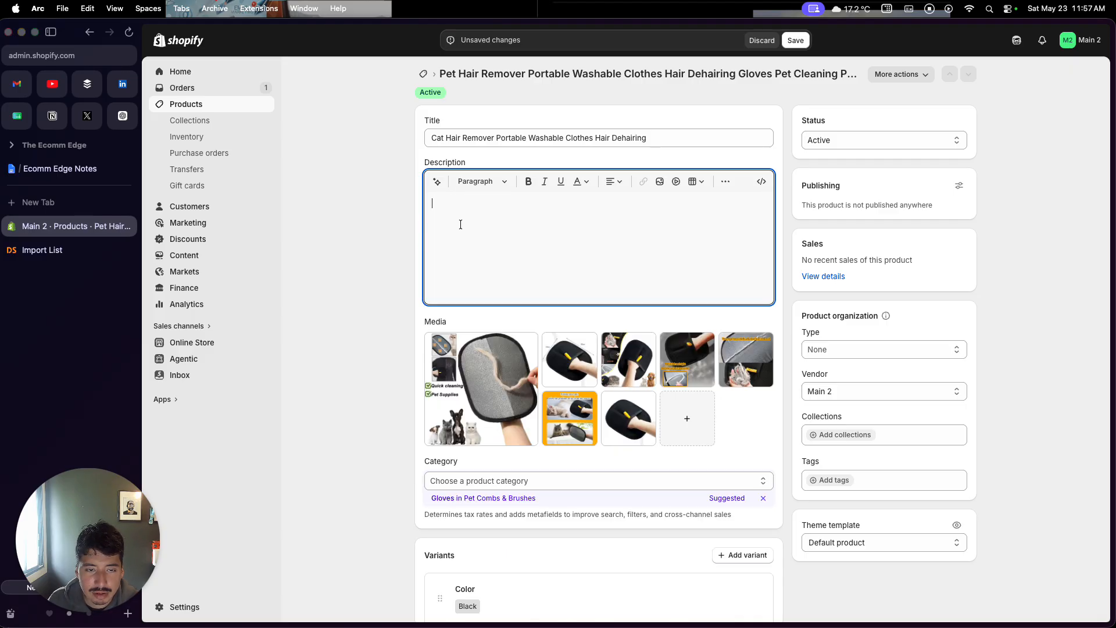
Generate a product description with the AI assistant using the copied product title
{"action": "triple_click", "coordinate": [513, 140]}
{"action": "key", "text": "super+c"}
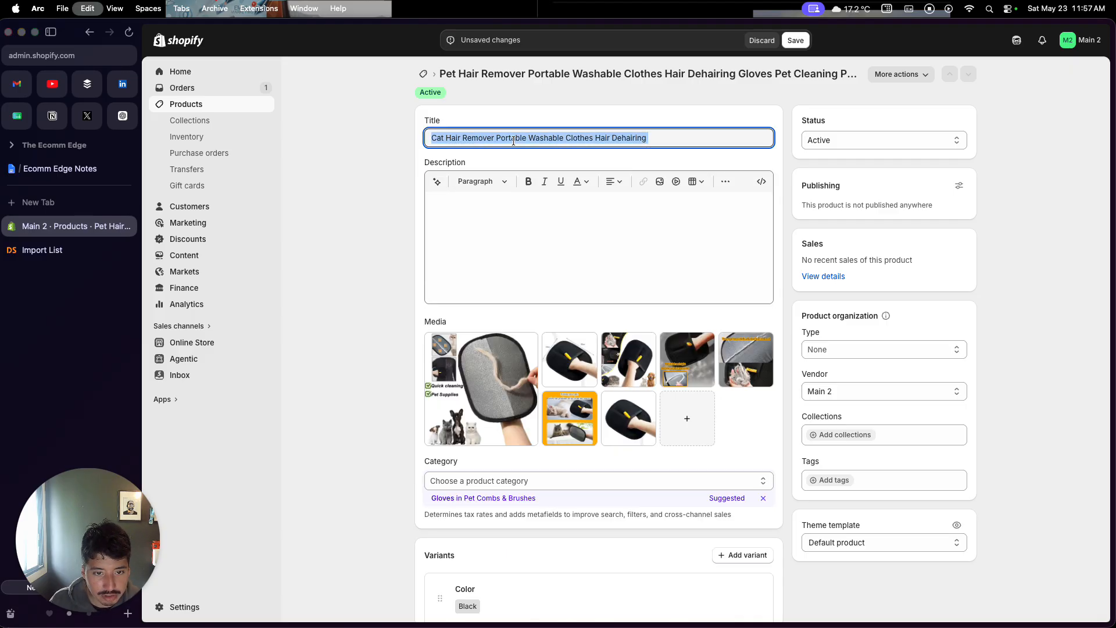
{"action": "left_click", "coordinate": [437, 181]}
{"action": "key", "text": "super+v"}
{"action": "key", "text": "Return"}
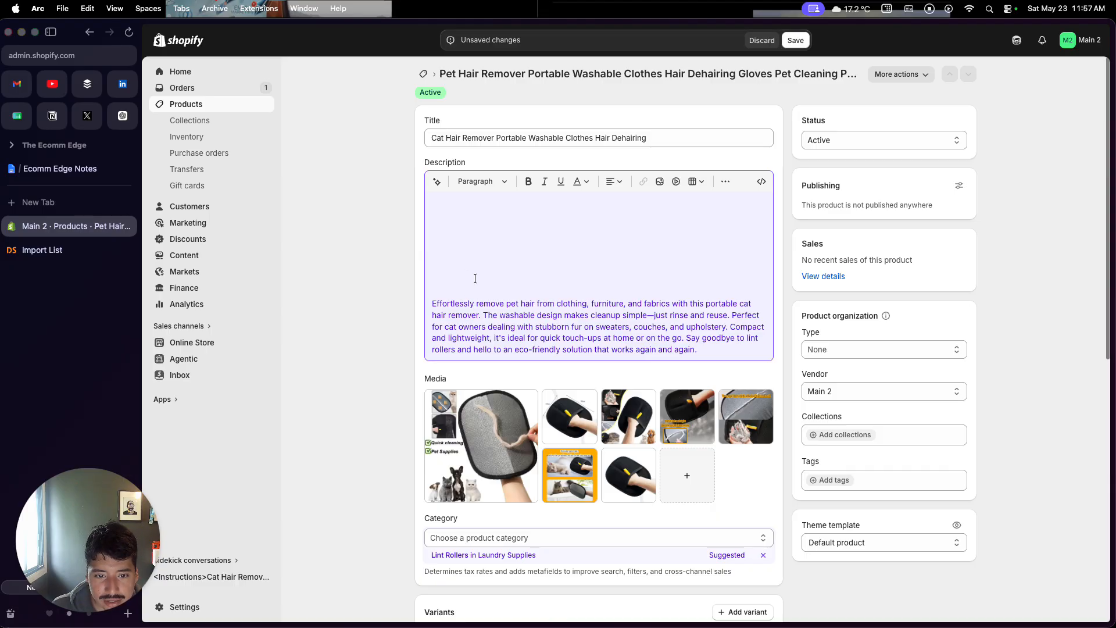
Delete the generated description text, leaving the description empty
{"action": "left_click", "coordinate": [477, 299]}
{"action": "key", "text": "BackSpace"}
{"action": "key", "text": "BackSpace"}
{"action": "key", "text": "BackSpace"}
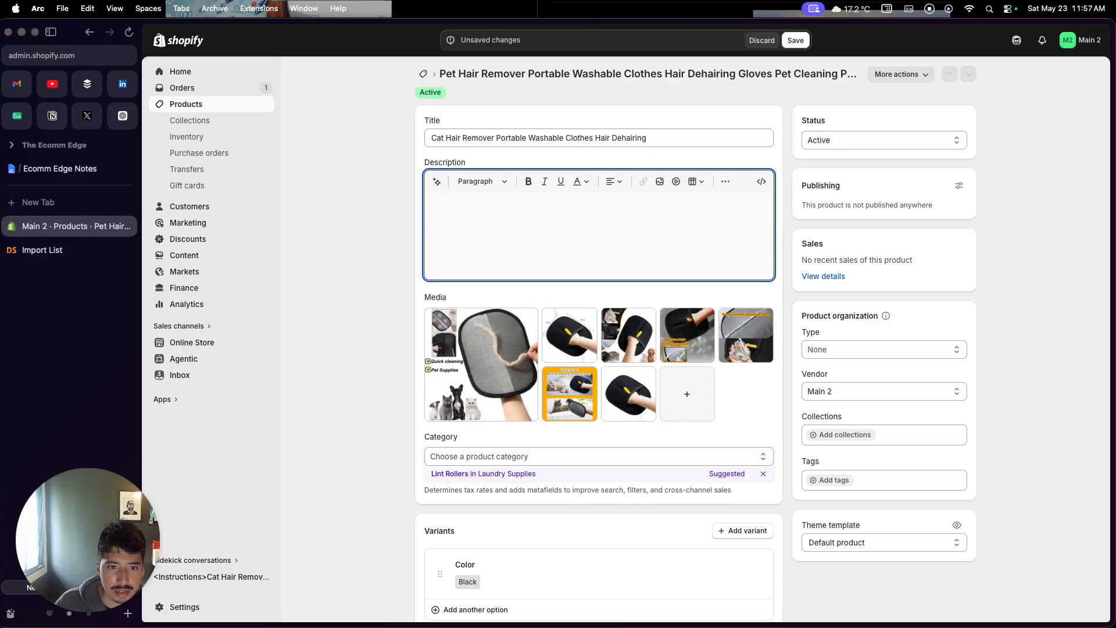
{"action": "scroll", "coordinate": [449, 229], "scroll_direction": "down", "scroll_amount": 1}
{"action": "scroll", "coordinate": [450, 229], "scroll_direction": "up", "scroll_amount": 1}
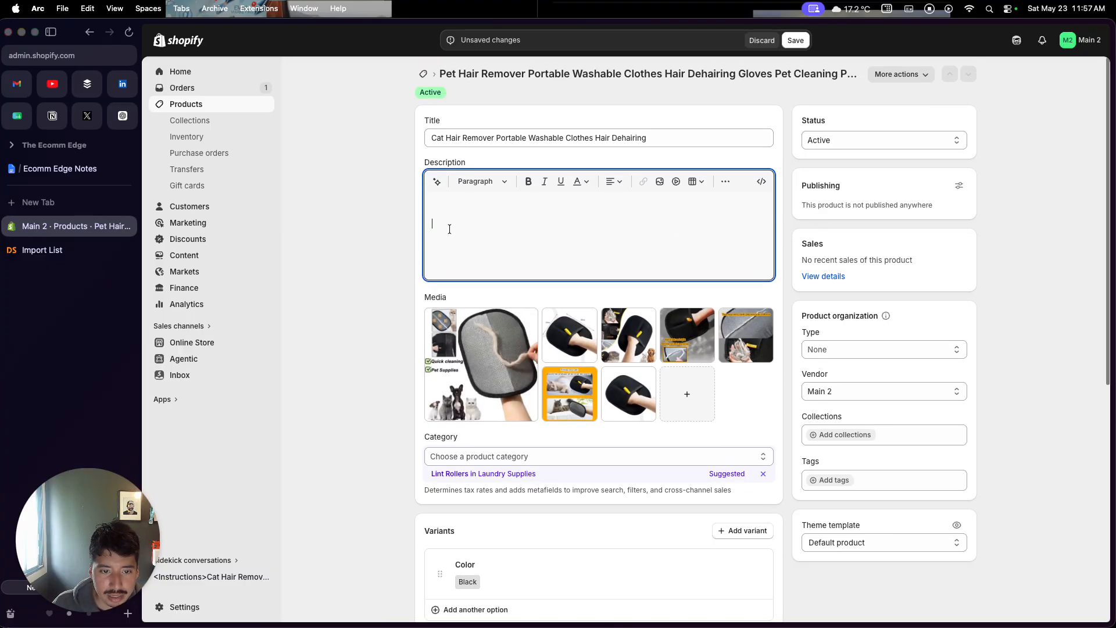
Paste the generated description back into the empty description field without the leading blank line, and save the product
{"action": "type", "text": "Effortlessly remove pet hair from clothing, furniture, and fabrics with this portable cat hair remover. The washable design makes cleanup simple—just rinse and reuse. Perfect for cat owners dealing with stubborn fur on sweaters, couches, and upholstery. Compact and lightweight, it's ideal for quick touch-ups at home or on the go. Say goodbye to lint rollers and hello to an eco-friendly solution that works again and again."}
{"action": "key", "text": "super+z"}
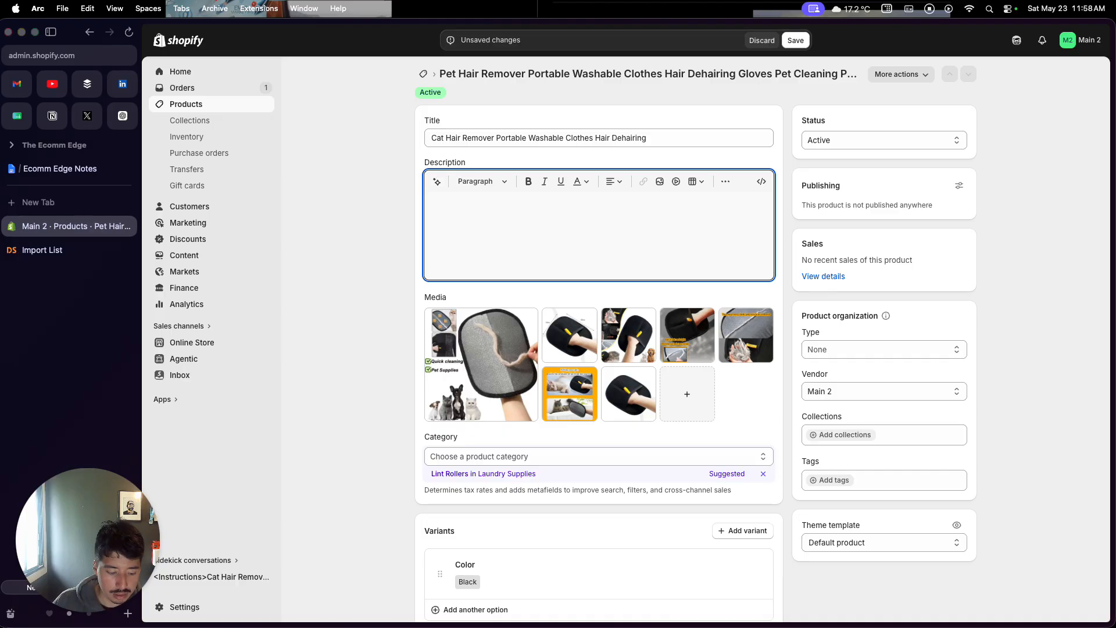
{"action": "type", "text": "Effortlessly remove pet hair from clothing, furniture, and fabrics with this portable cat hair remover. The washable design makes cleanup simple—just rinse and reuse. Perfect for cat owners dealing with stubborn fur on sweaters, couches, and upholstery. Compact and lightweight, it's ideal for quick touch-ups at home or on the go. Say goodbye to lint rollers and hello to an eco-friendly solution that works again and again."}
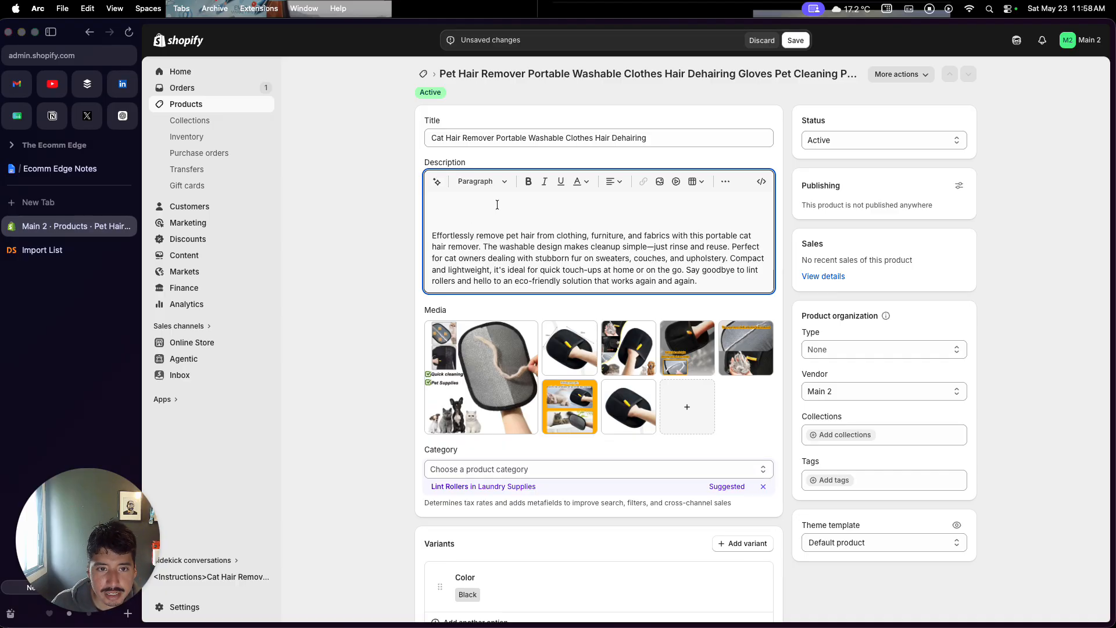
{"action": "key", "text": "BackSpace"}
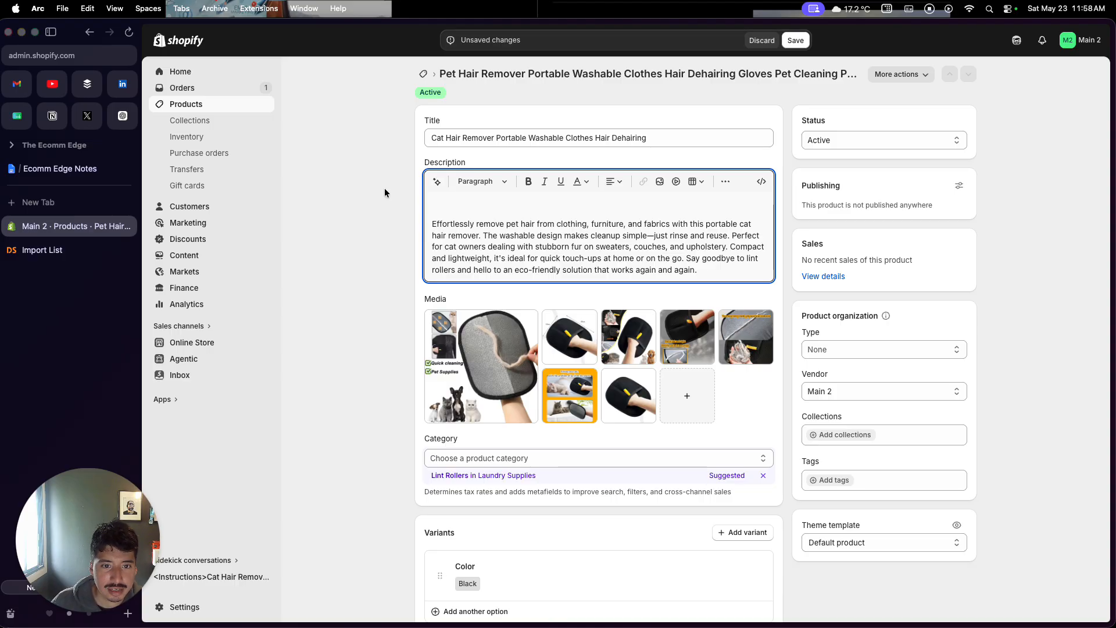
{"action": "key", "text": "super+a"}
{"action": "key", "text": "BackSpace"}
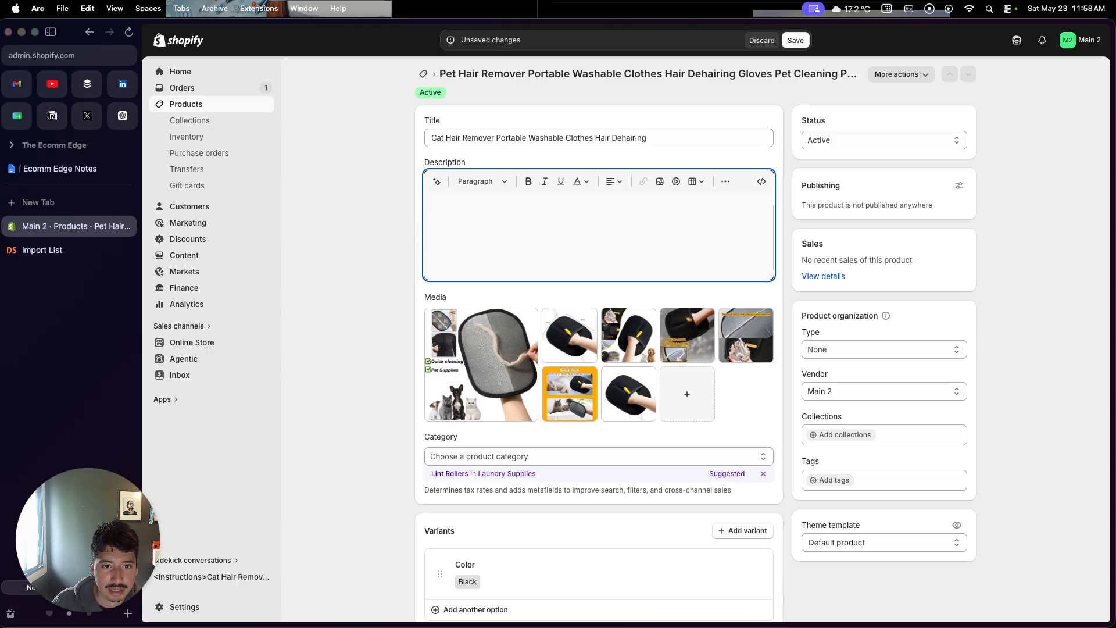
{"action": "type", "text": "Effortlessly remove pet hair from clothing, furniture, and fabrics with this portable cat hair remover. The washable design makes cleanup simple—just rinse and reuse. Perfect for cat owners dealing with stubborn fur on sweaters, couches, and upholstery. Compact and lightweight, it's ideal for quick touch-ups at home or on the go. Say goodbye to lint rollers and hello to an eco-friendly solution that works again and again."}
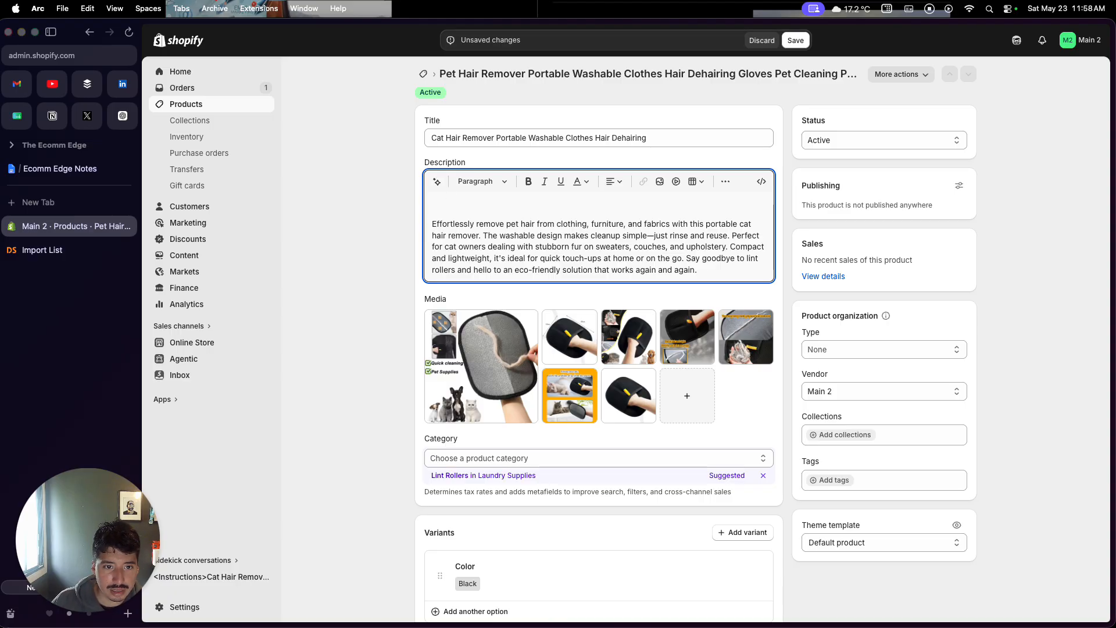
{"action": "key", "text": "BackSpace"}
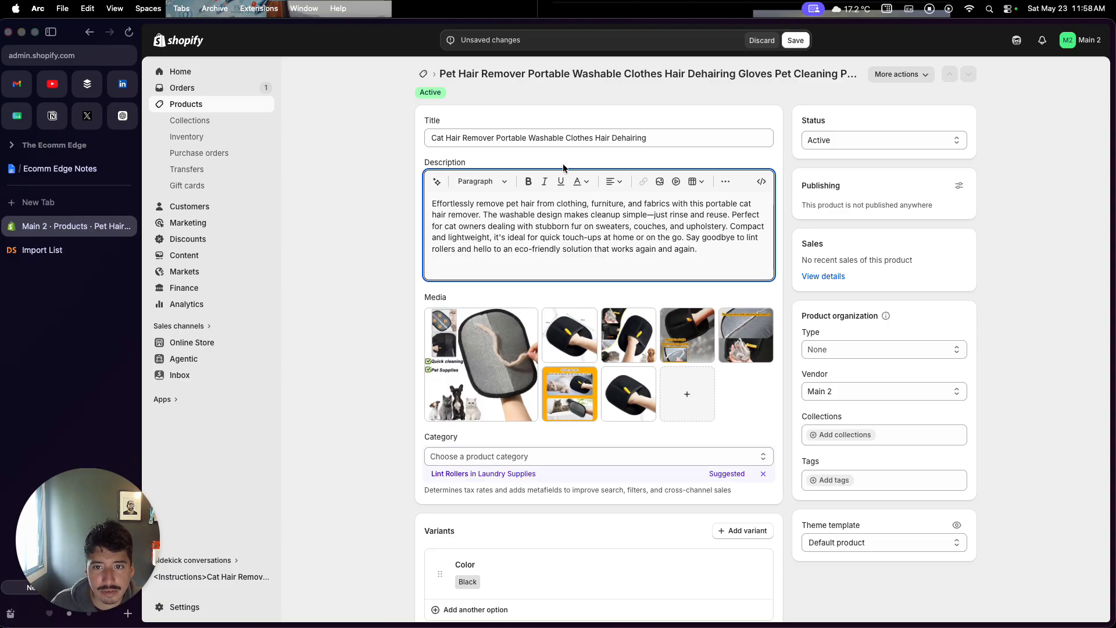
{"action": "left_click", "coordinate": [795, 40]}
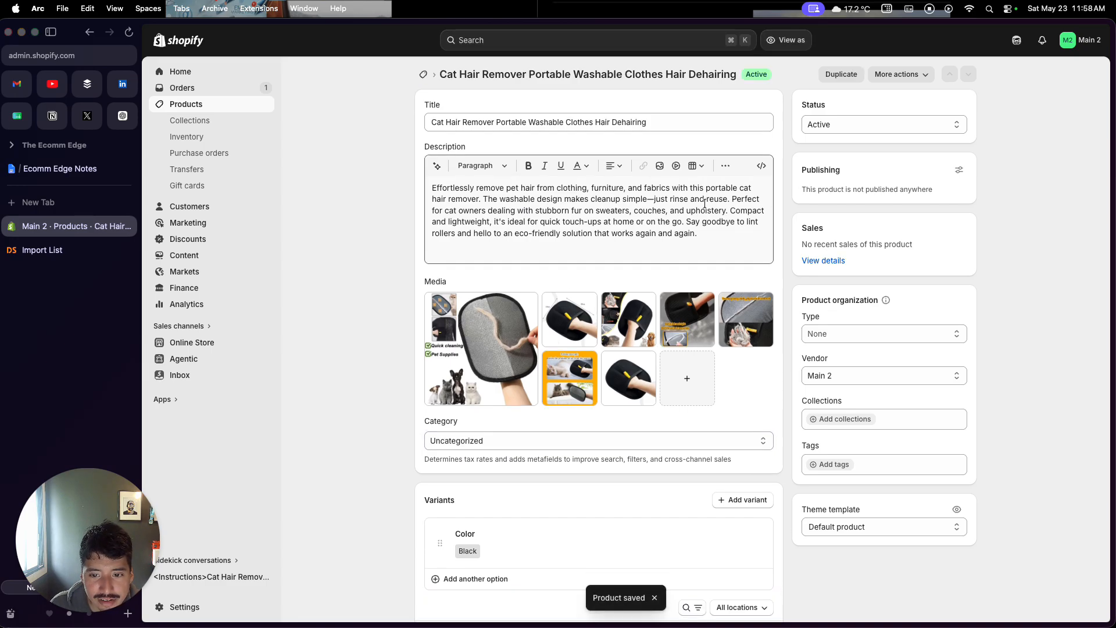
Set the Black variant's price to 25 and save the product
{"action": "scroll", "coordinate": [608, 347], "scroll_direction": "down", "scroll_amount": 7}
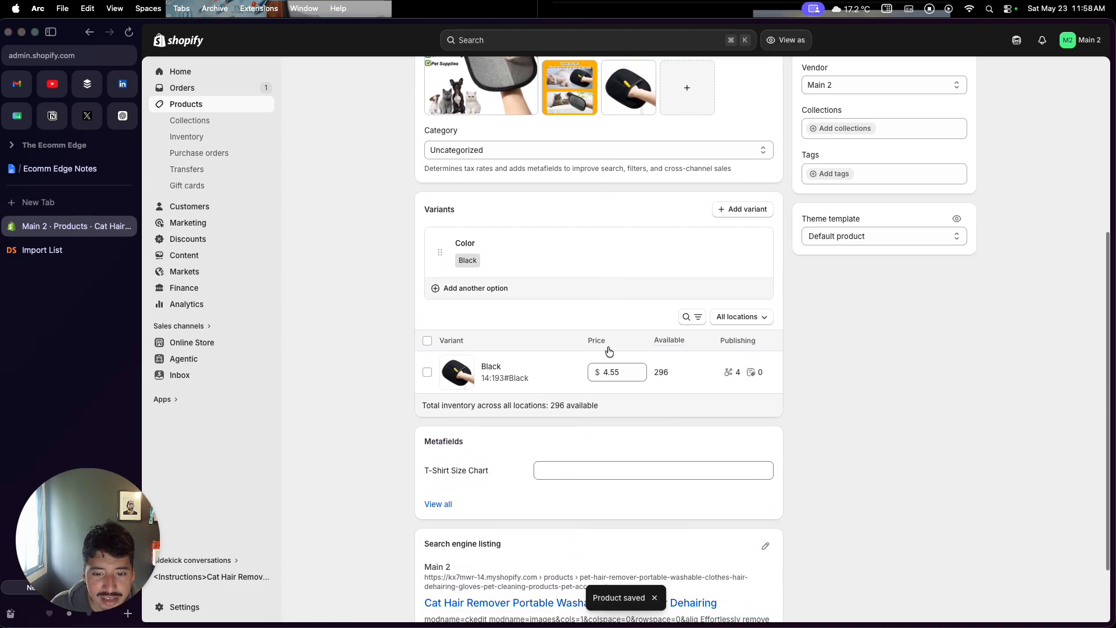
{"action": "left_click", "coordinate": [615, 288]}
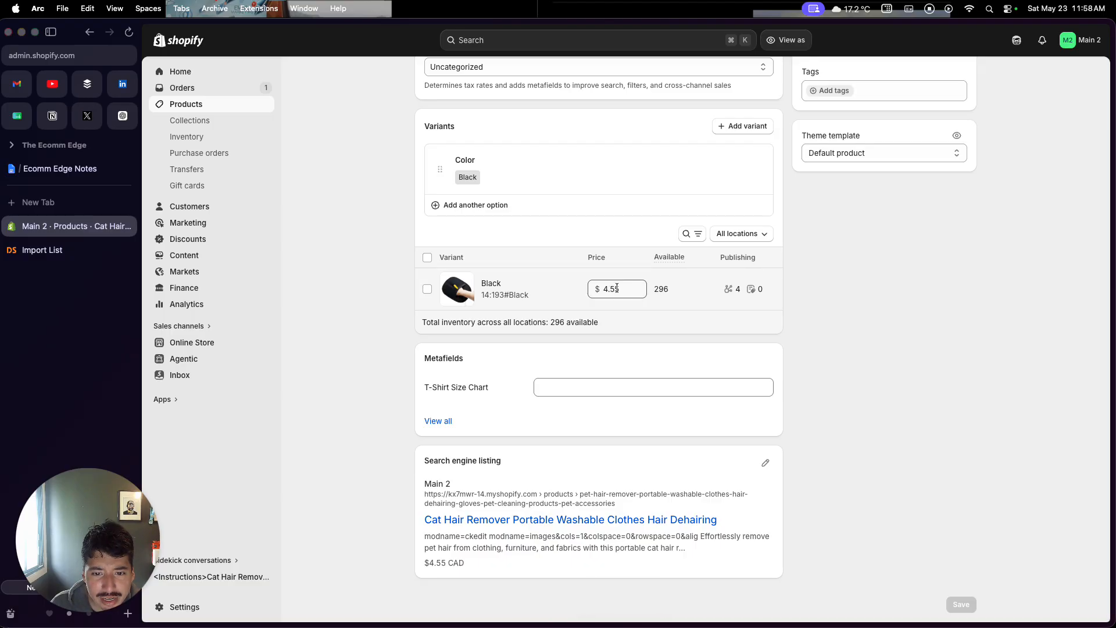
{"action": "left_click_drag", "start_coordinate": [625, 289], "coordinate": [612, 288]}
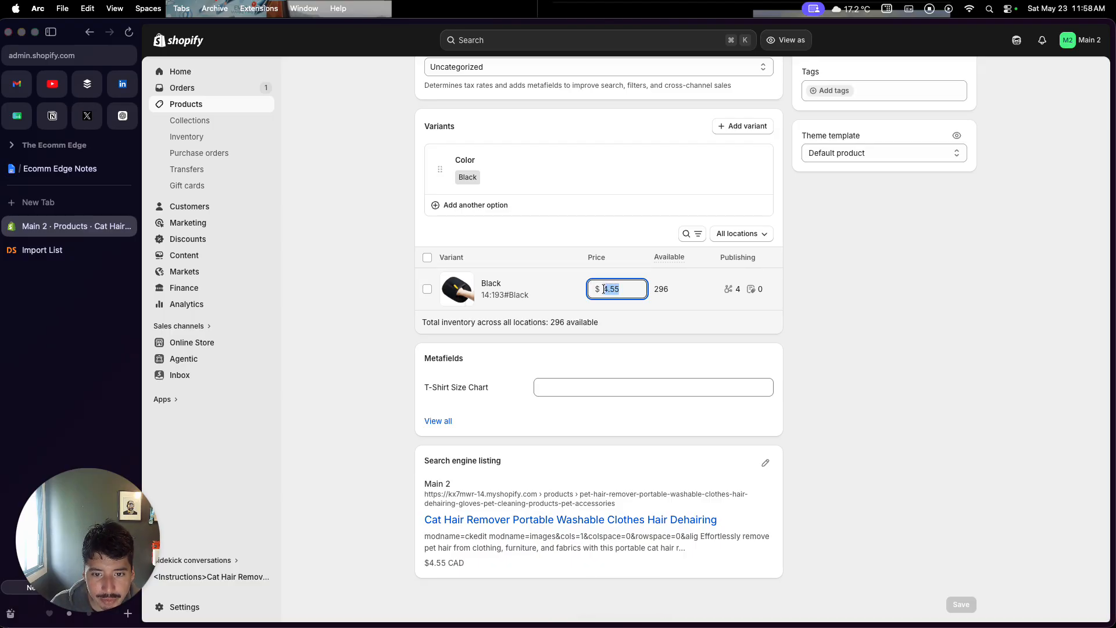
{"action": "type", "text": "25"}
{"action": "left_click", "coordinate": [911, 344]}
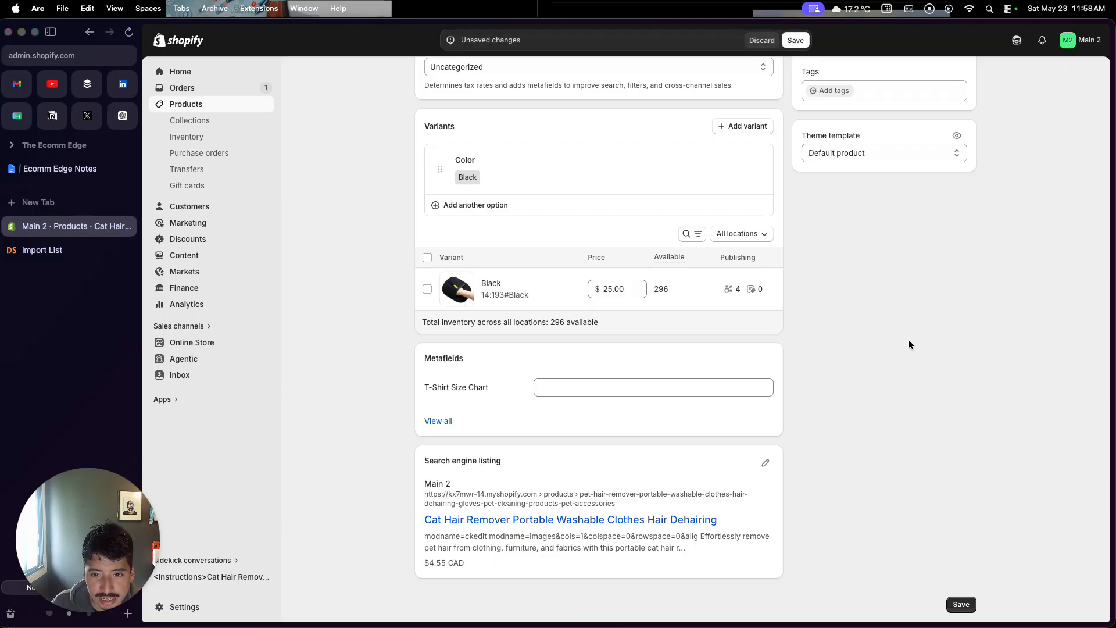
{"action": "left_click", "coordinate": [795, 42]}
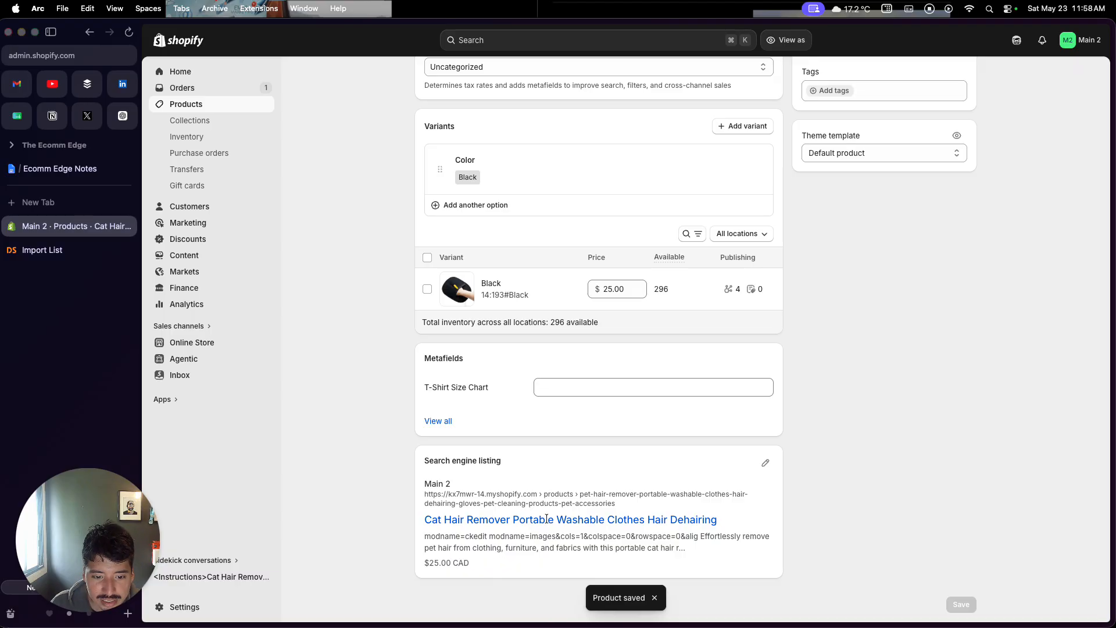
Open the Online Store sales channel
{"action": "scroll", "coordinate": [588, 510], "scroll_direction": "up", "scroll_amount": 5}
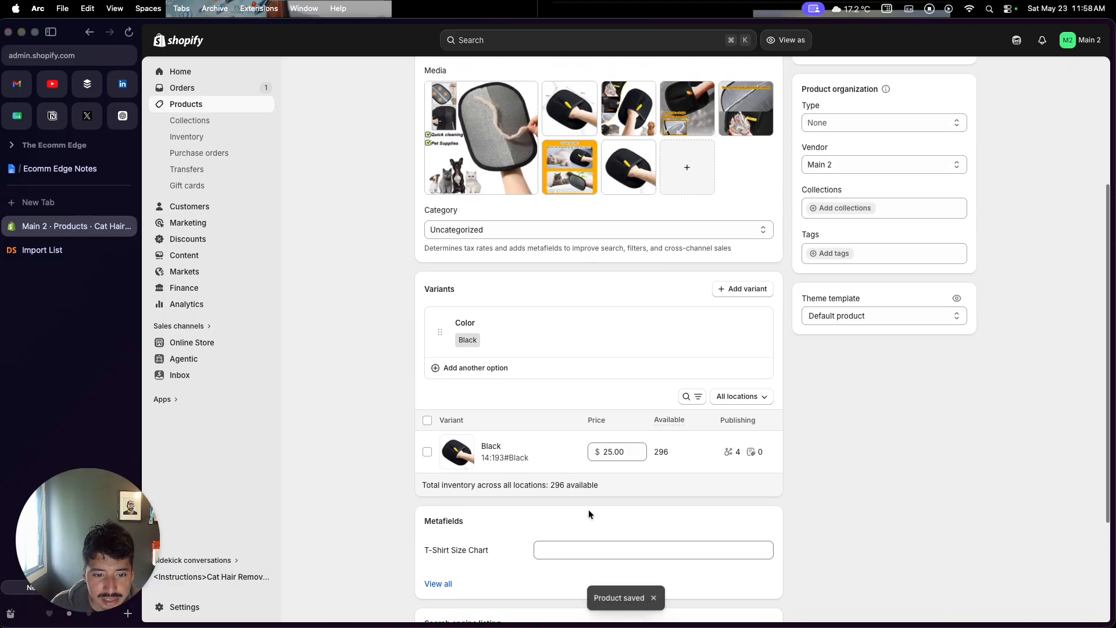
{"action": "scroll", "coordinate": [536, 525], "scroll_direction": "up", "scroll_amount": 5}
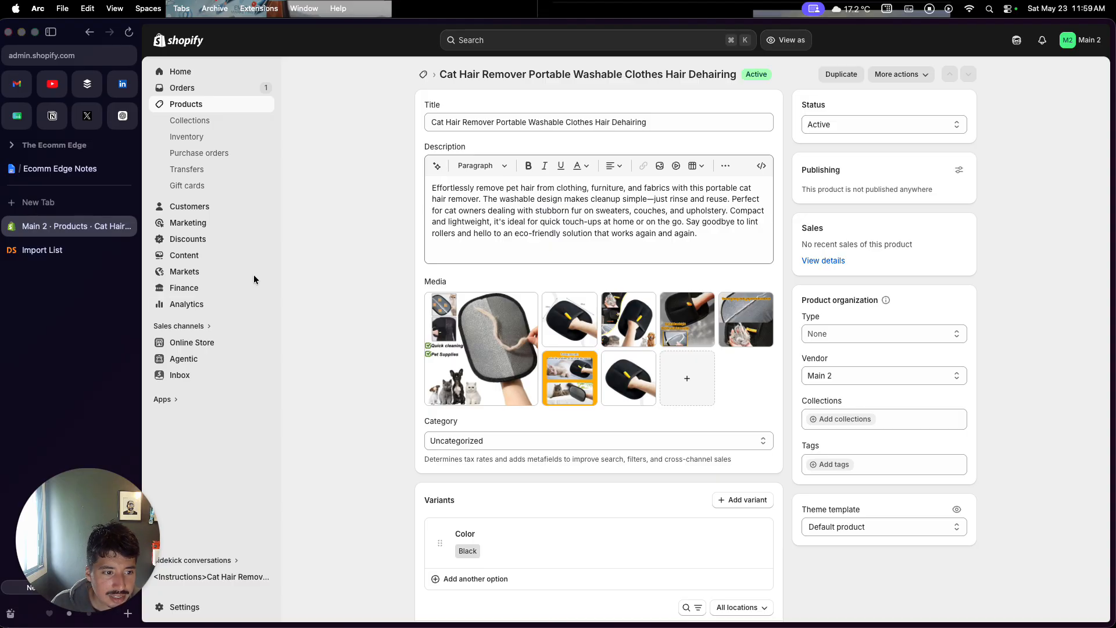
{"action": "left_click", "coordinate": [210, 343]}
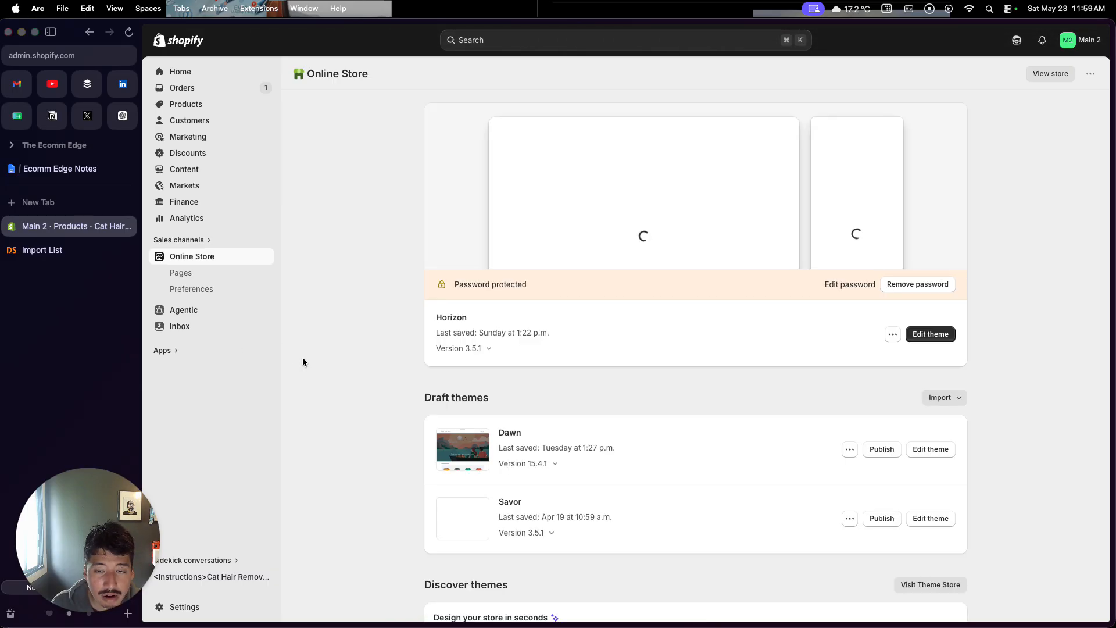
Review the Koala Inspector section of the Ecomm Edge Notes document
{"action": "left_click", "coordinate": [87, 169]}
{"action": "scroll", "coordinate": [314, 327], "scroll_direction": "down", "scroll_amount": 15}
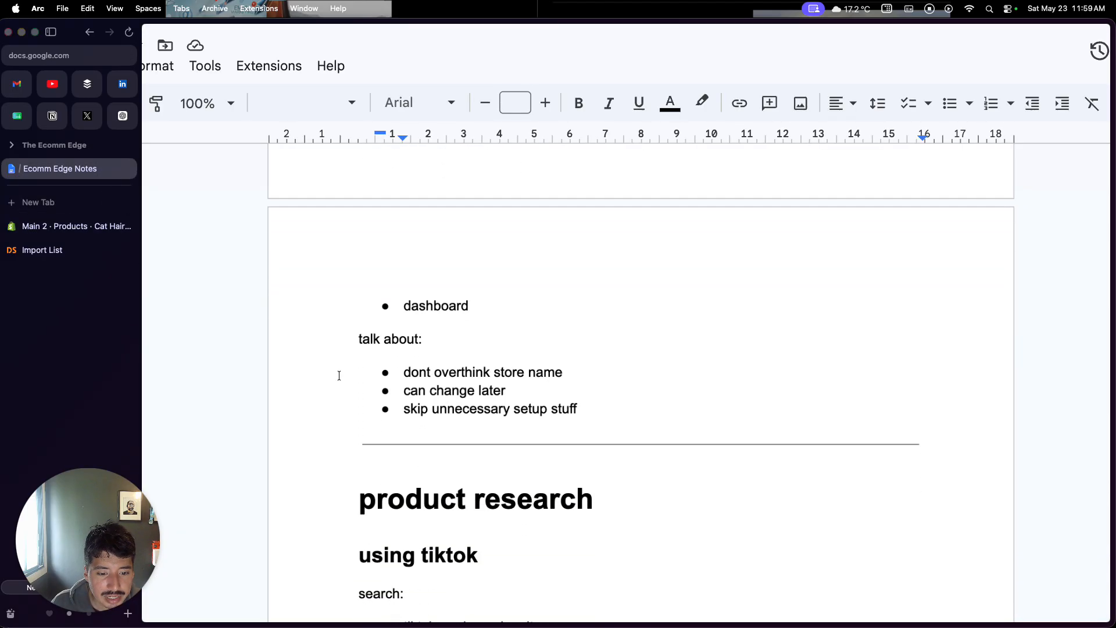
{"action": "scroll", "coordinate": [339, 376], "scroll_direction": "up", "scroll_amount": 5}
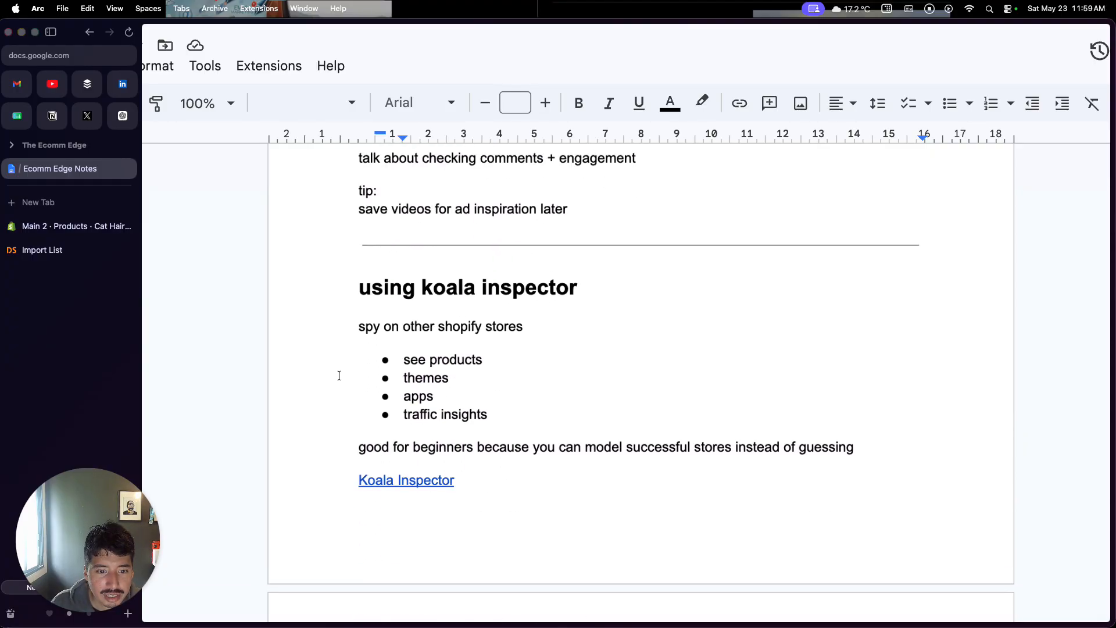
{"action": "scroll", "coordinate": [339, 375], "scroll_direction": "down", "scroll_amount": 2}
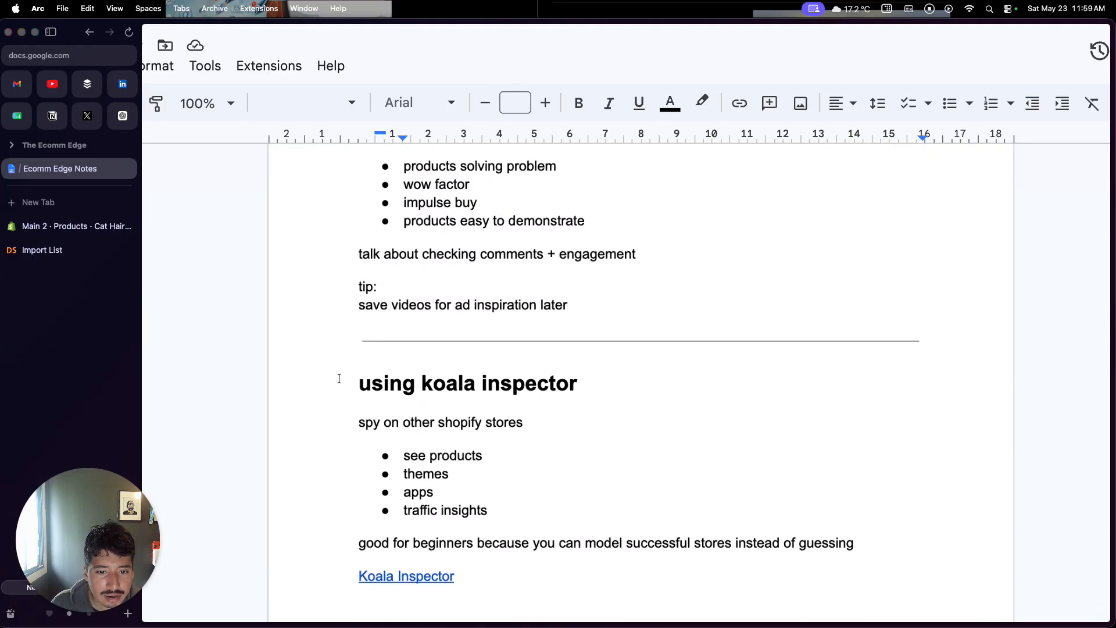
{"action": "left_click", "coordinate": [387, 358]}
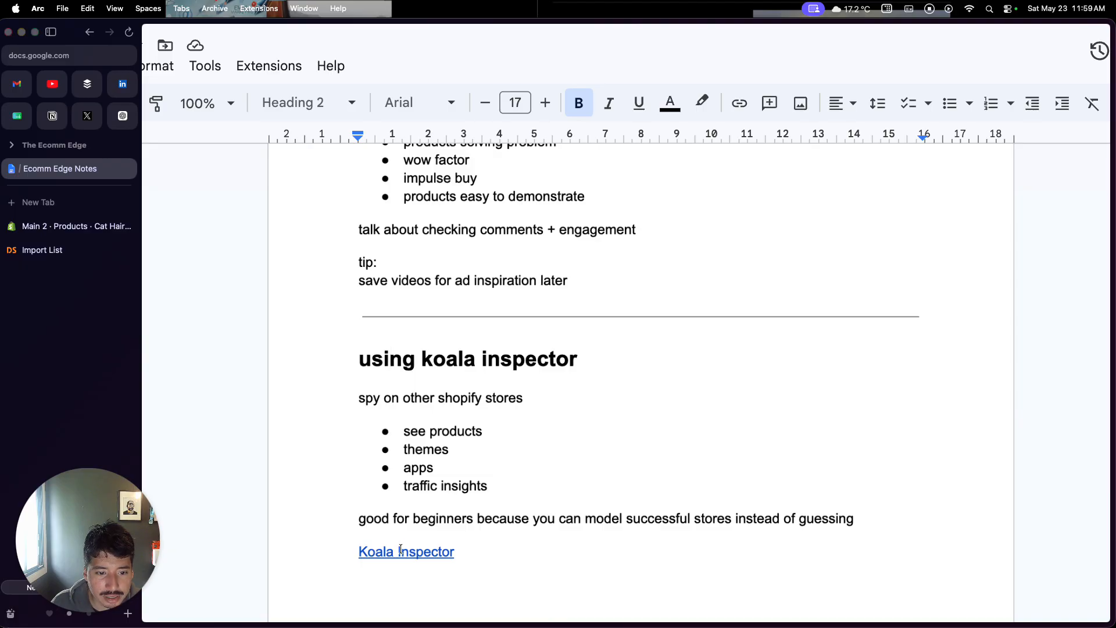
{"action": "scroll", "coordinate": [401, 485], "scroll_direction": "down", "scroll_amount": 1}
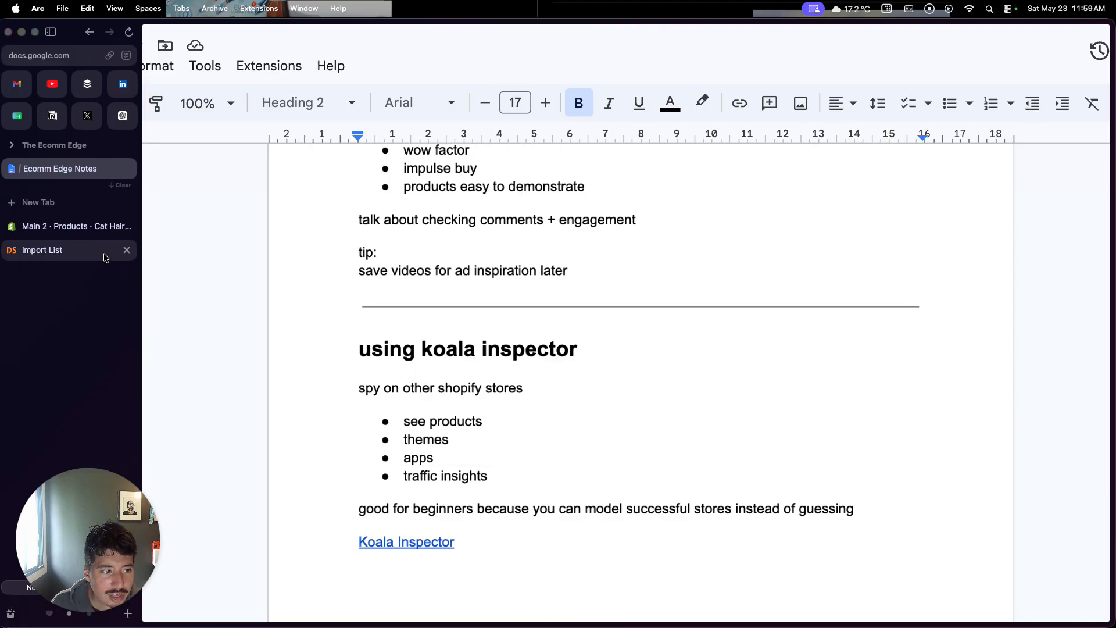
{"action": "left_click", "coordinate": [76, 226]}
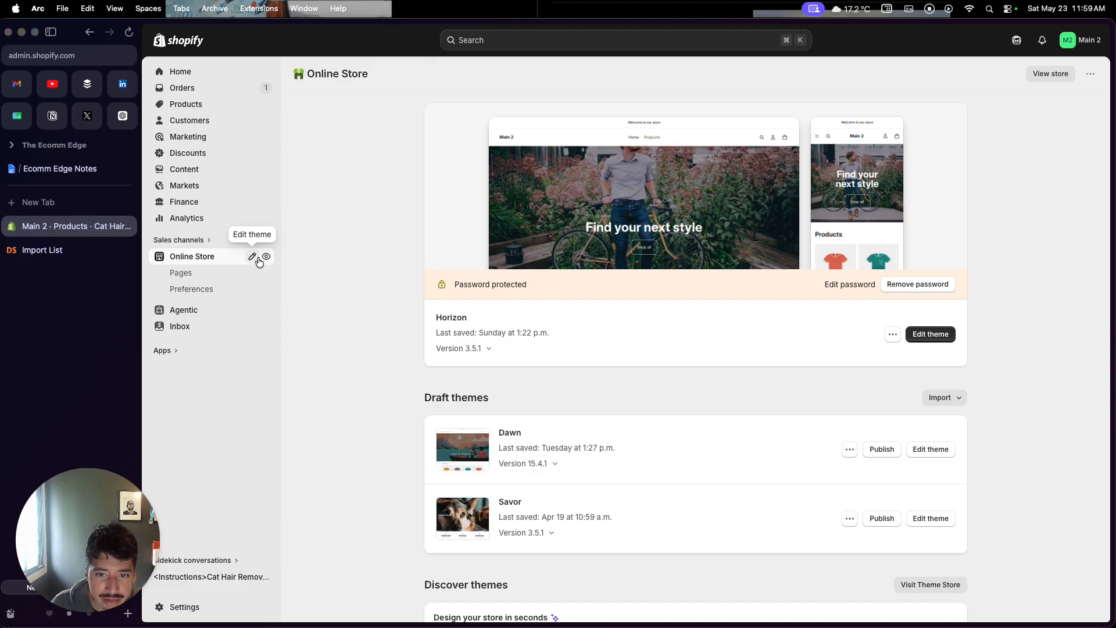
{"action": "left_click", "coordinate": [60, 169]}
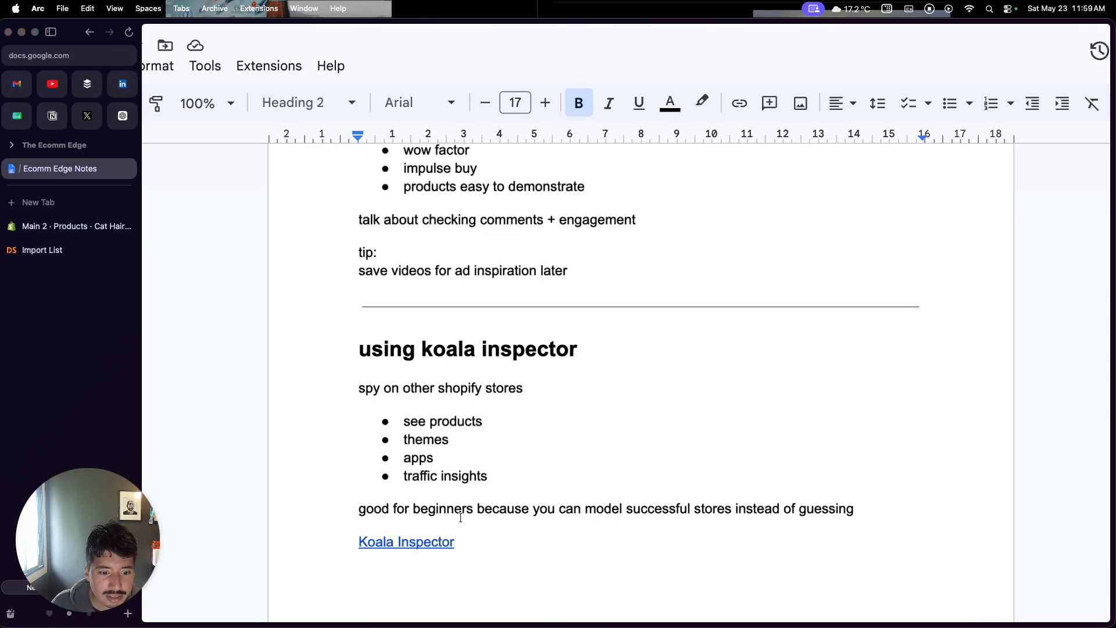
Open the Koala Inspector link and browse the extension's Chrome Web Store screenshots, then close it
{"action": "left_click", "coordinate": [424, 541]}
{"action": "left_click", "coordinate": [450, 572]}
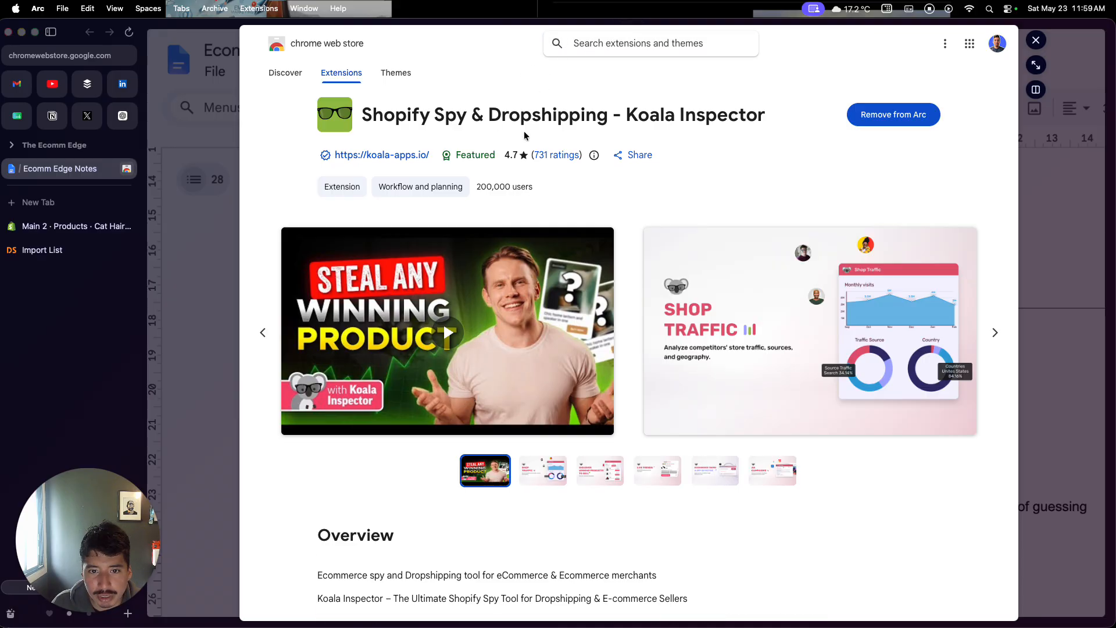
{"action": "left_click", "coordinate": [602, 469]}
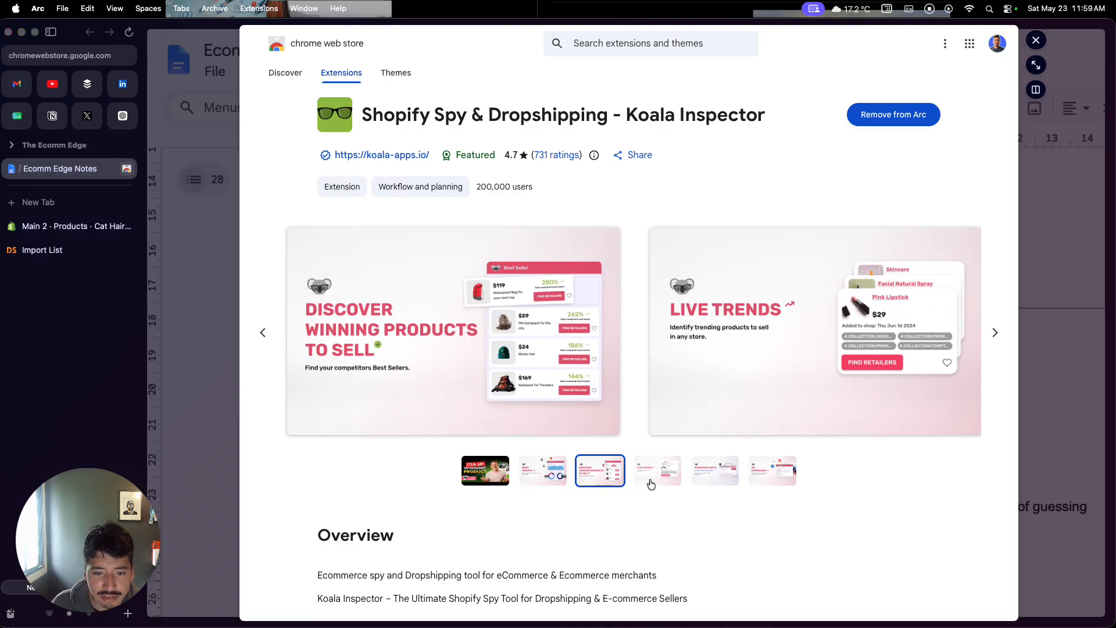
{"action": "left_click", "coordinate": [651, 482]}
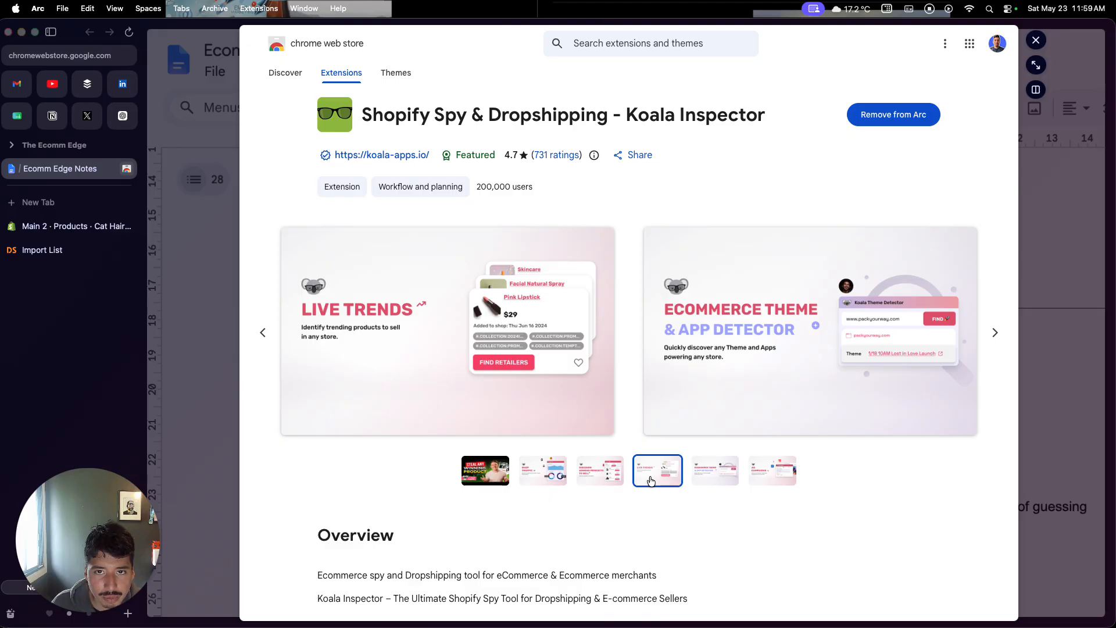
{"action": "left_click", "coordinate": [542, 470]}
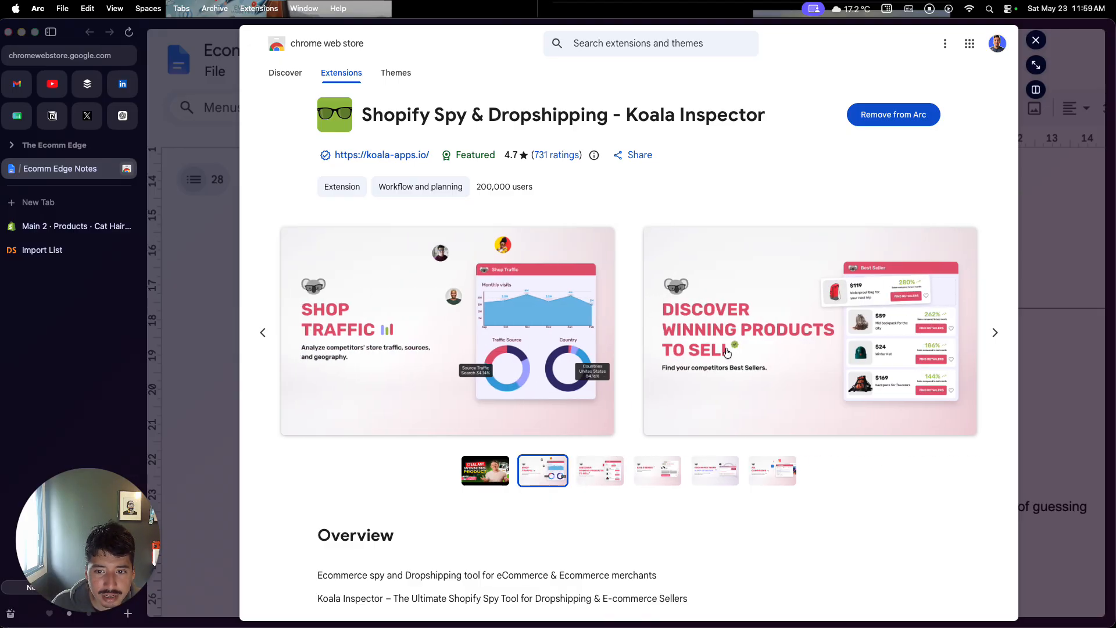
{"action": "left_click", "coordinate": [646, 472]}
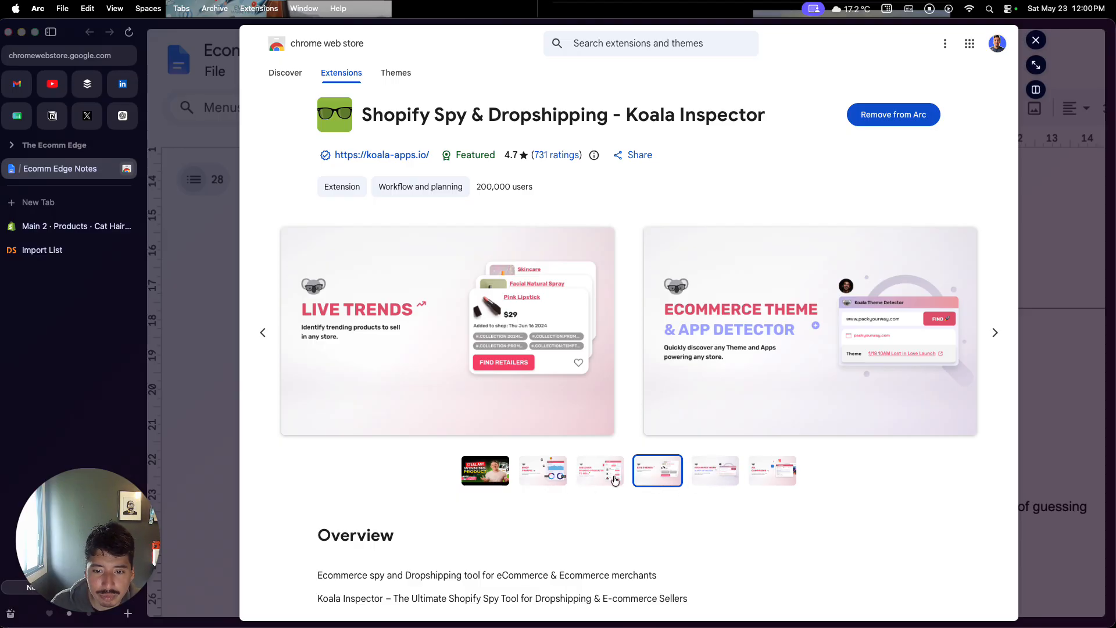
{"action": "left_click", "coordinate": [1080, 336]}
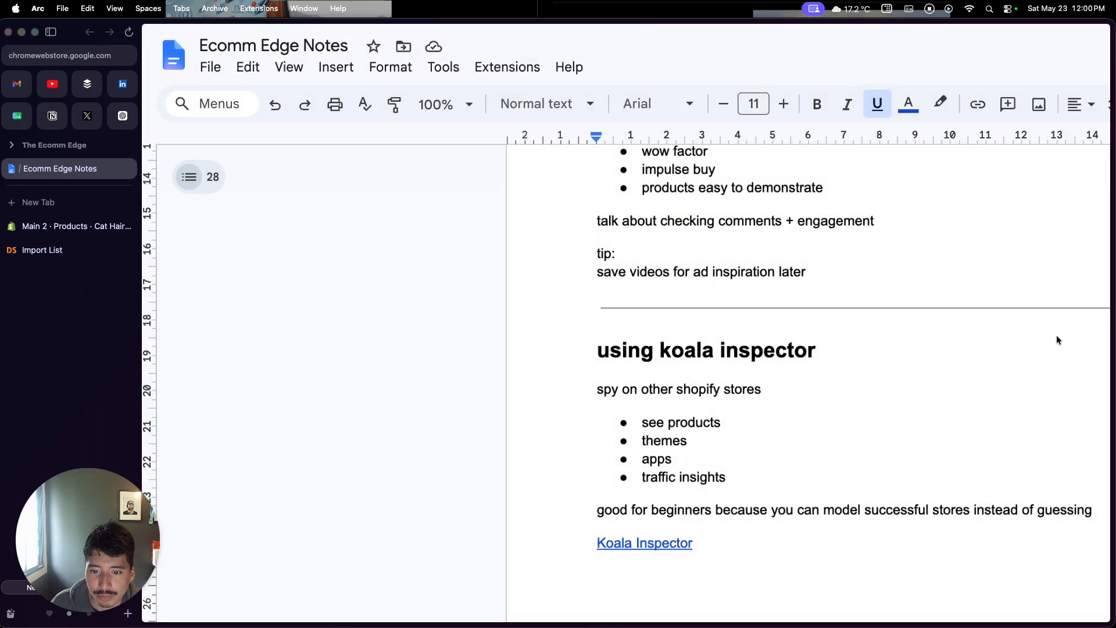
Read the theme edits / store design section of the notes
{"action": "scroll", "coordinate": [791, 393], "scroll_direction": "right", "scroll_amount": 3}
{"action": "scroll", "coordinate": [790, 394], "scroll_direction": "down", "scroll_amount": 6}
{"action": "scroll", "coordinate": [790, 397], "scroll_direction": "down", "scroll_amount": 7}
{"action": "scroll", "coordinate": [790, 397], "scroll_direction": "down", "scroll_amount": 3}
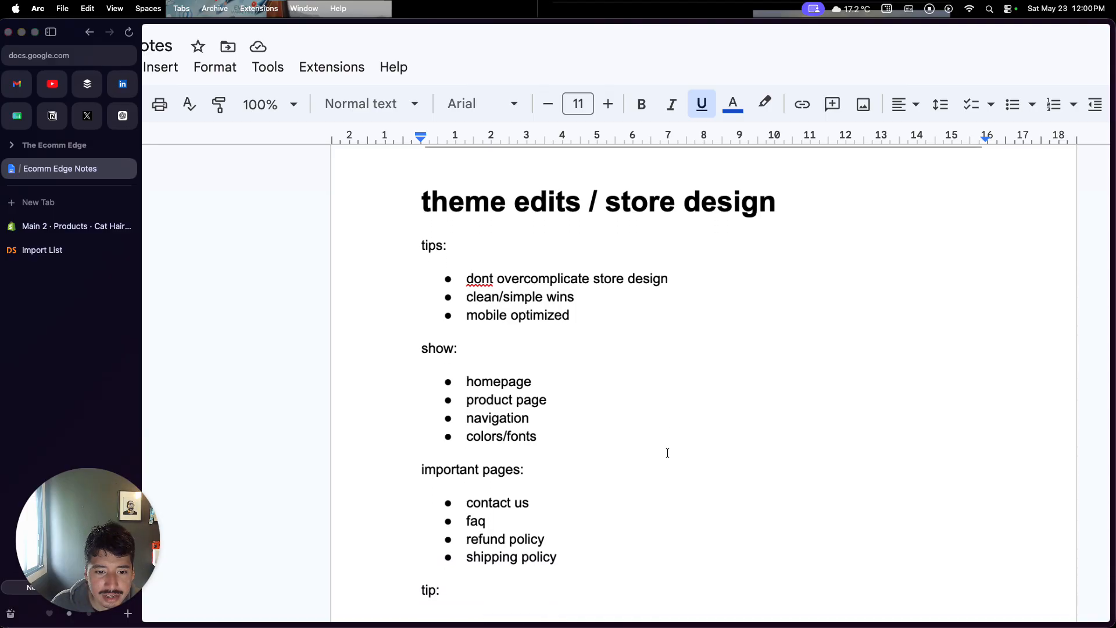
{"action": "scroll", "coordinate": [667, 453], "scroll_direction": "down", "scroll_amount": 1}
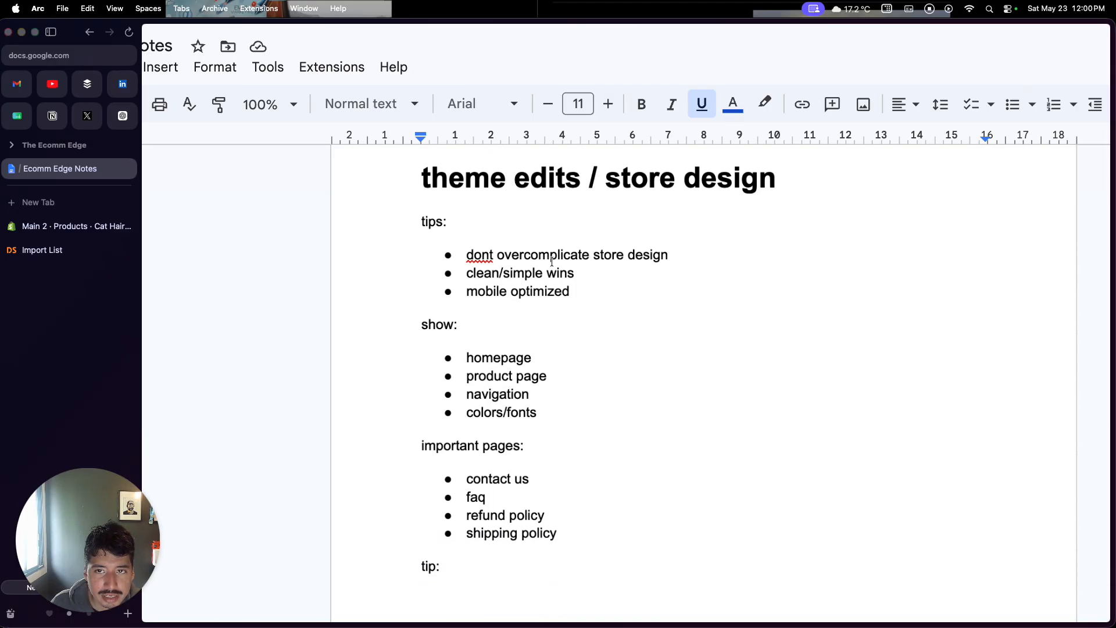
Add the Horizon theme from the Discover themes list to the store's draft themes
{"action": "left_click", "coordinate": [81, 235]}
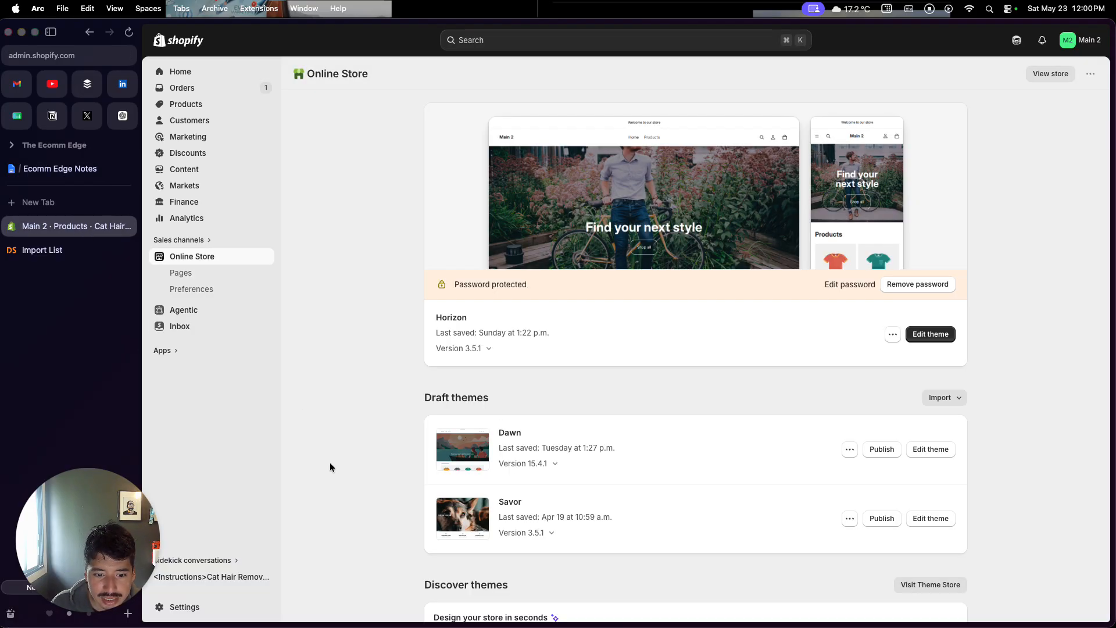
{"action": "scroll", "coordinate": [330, 463], "scroll_direction": "down", "scroll_amount": 5}
{"action": "scroll", "coordinate": [329, 467], "scroll_direction": "down", "scroll_amount": 2}
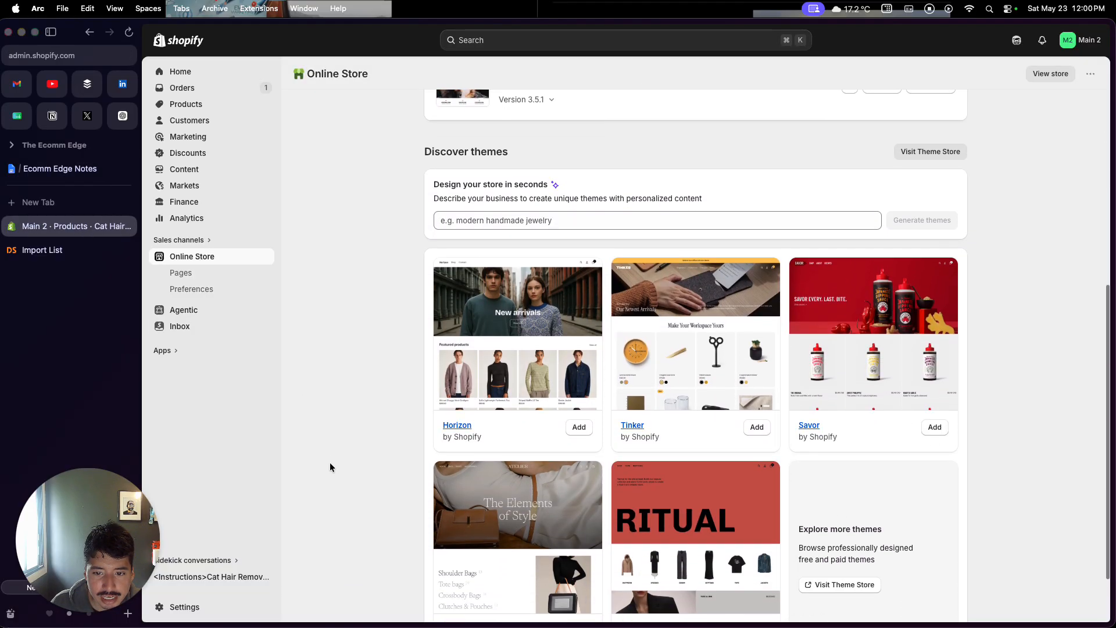
{"action": "scroll", "coordinate": [330, 465], "scroll_direction": "down", "scroll_amount": 2}
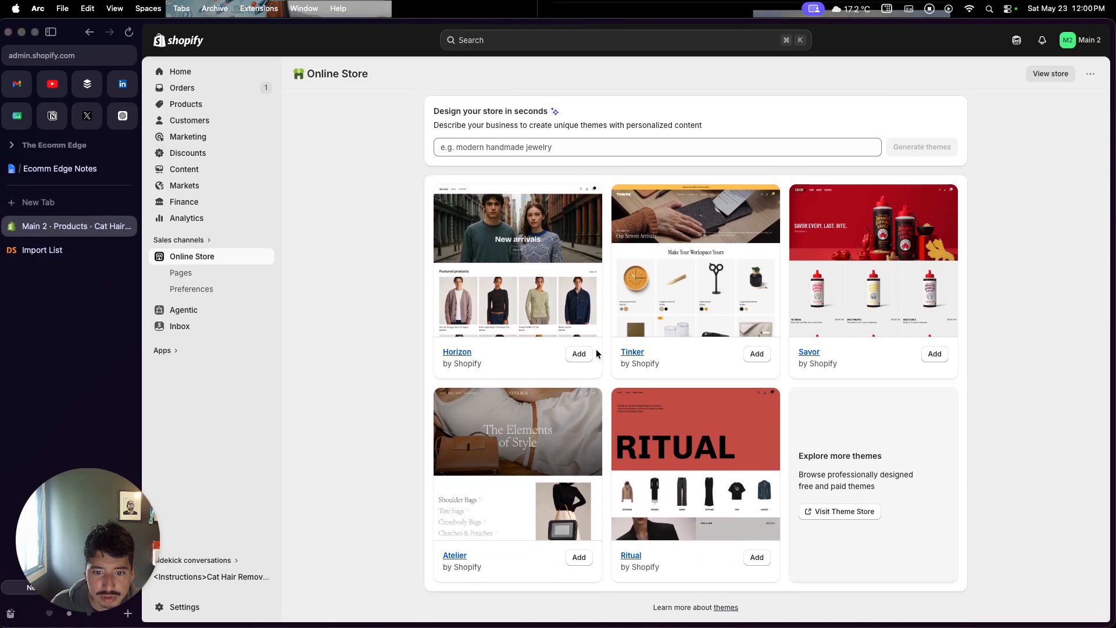
{"action": "left_click", "coordinate": [579, 355]}
{"action": "scroll", "coordinate": [437, 426], "scroll_direction": "up", "scroll_amount": 1}
{"action": "scroll", "coordinate": [437, 426], "scroll_direction": "up", "scroll_amount": 5}
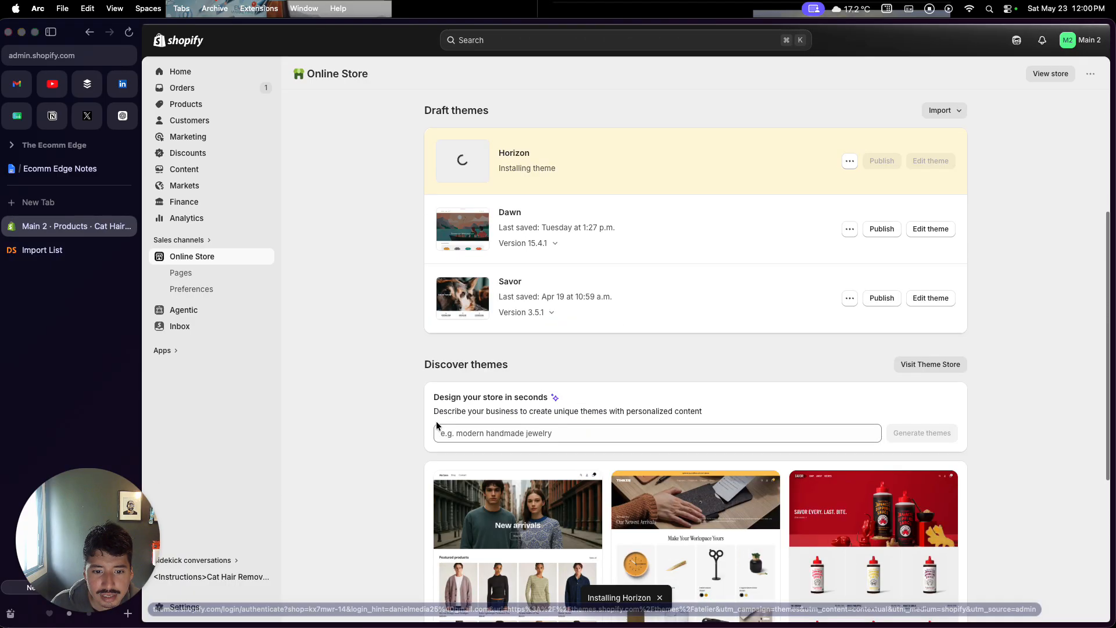
{"action": "scroll", "coordinate": [437, 426], "scroll_direction": "up", "scroll_amount": 3}
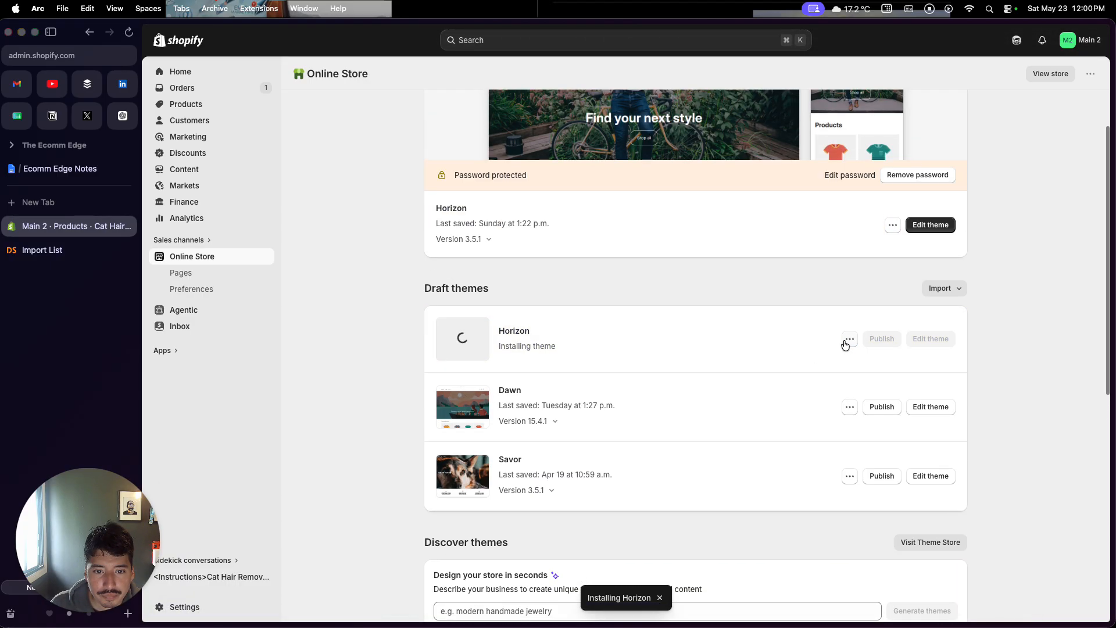
Open the newly added Horizon draft theme in the theme editor
{"action": "left_click", "coordinate": [128, 32]}
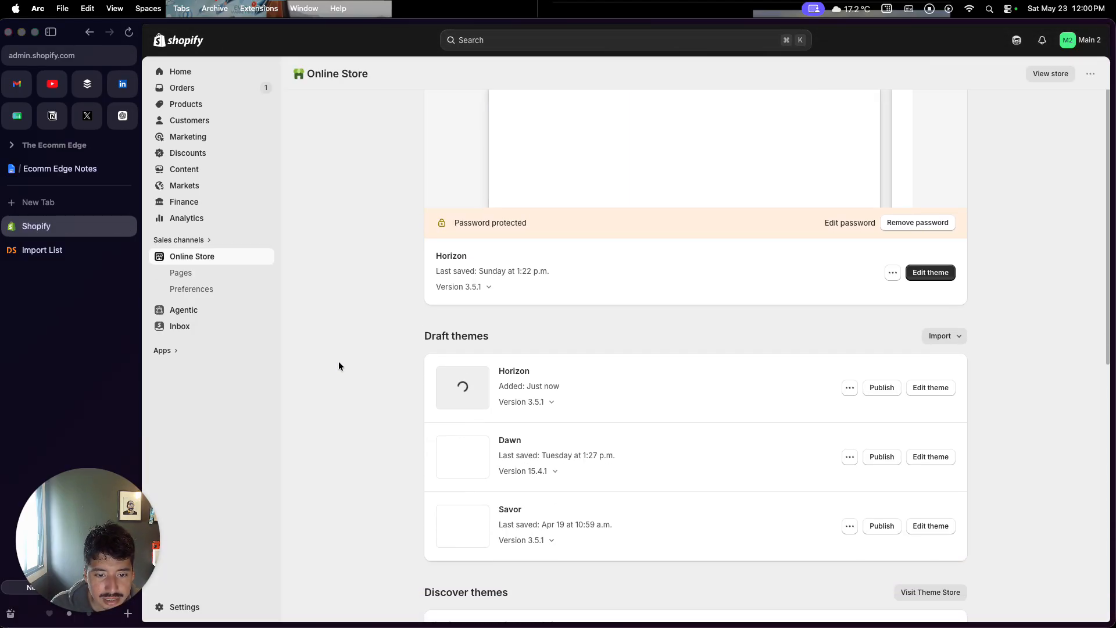
{"action": "left_click", "coordinate": [929, 450]}
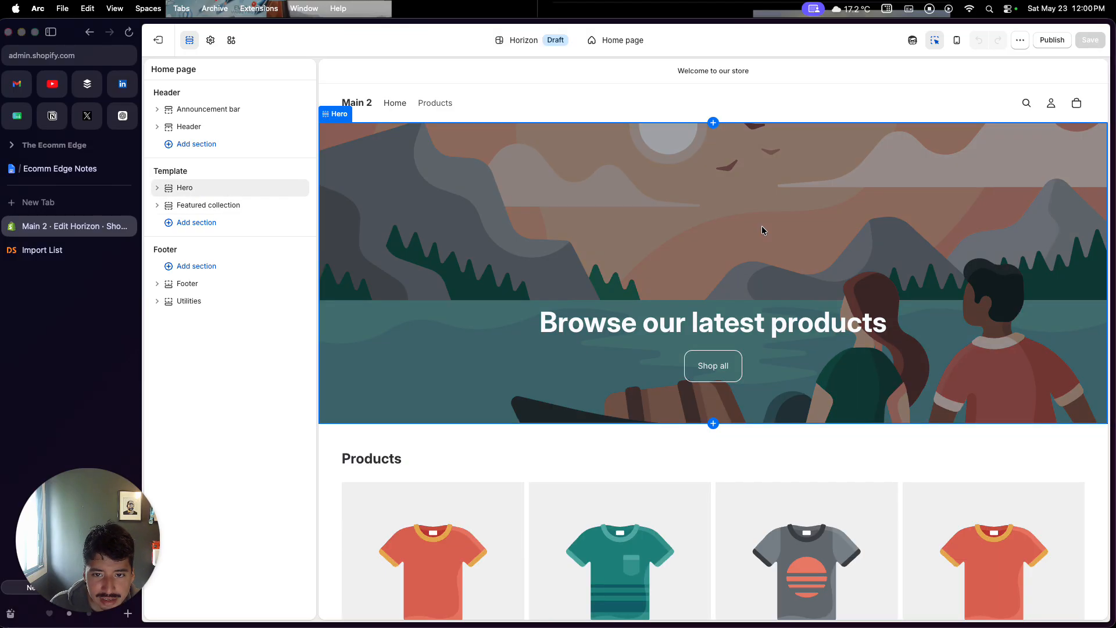
Remove the Featured collection section from the home page template
{"action": "left_click", "coordinate": [777, 102]}
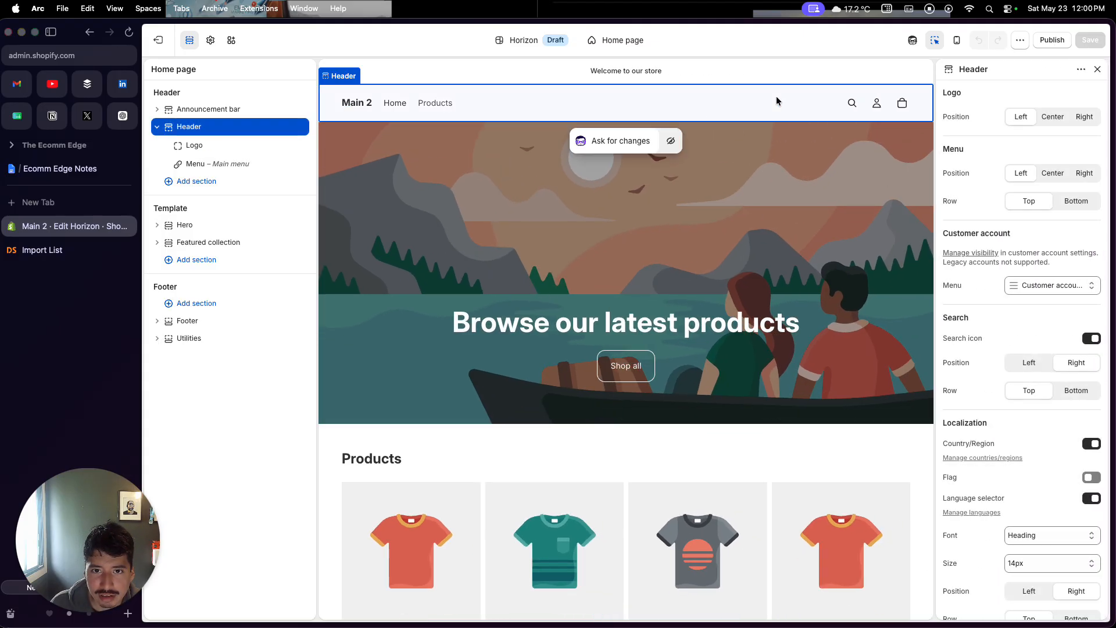
{"action": "scroll", "coordinate": [993, 444], "scroll_direction": "down", "scroll_amount": 1}
{"action": "scroll", "coordinate": [994, 443], "scroll_direction": "down", "scroll_amount": 1}
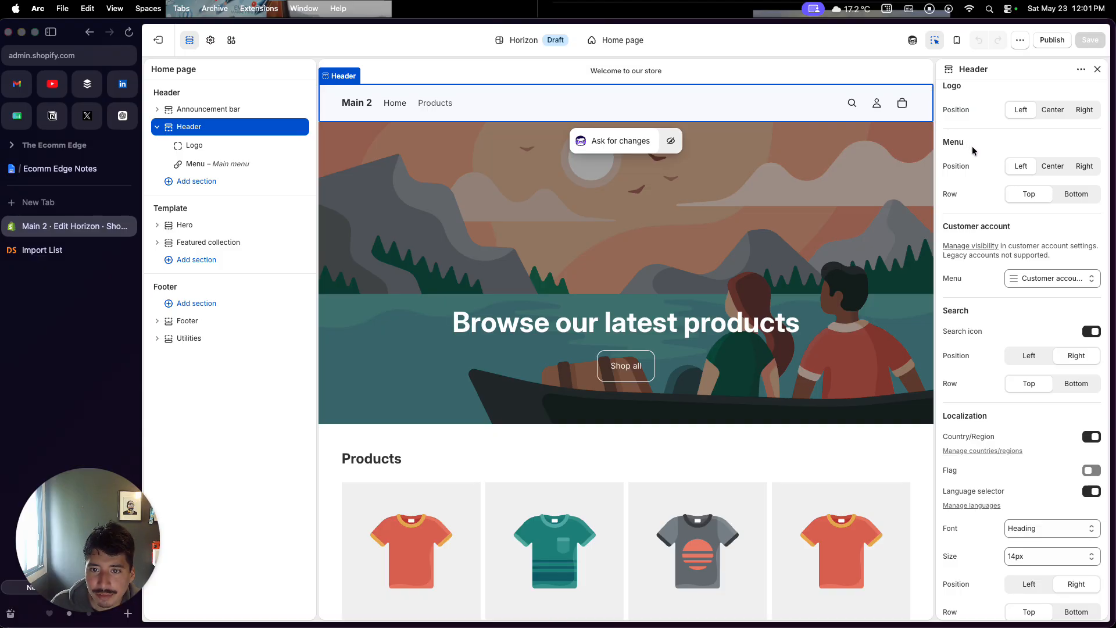
{"action": "left_click", "coordinate": [727, 443]}
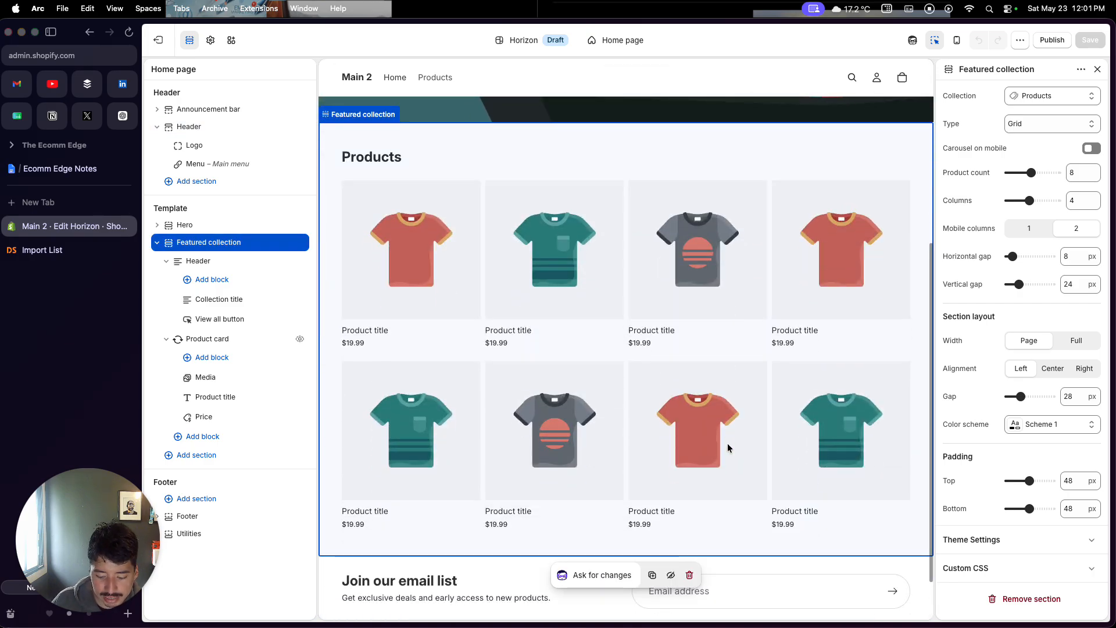
{"action": "left_click", "coordinate": [689, 575]}
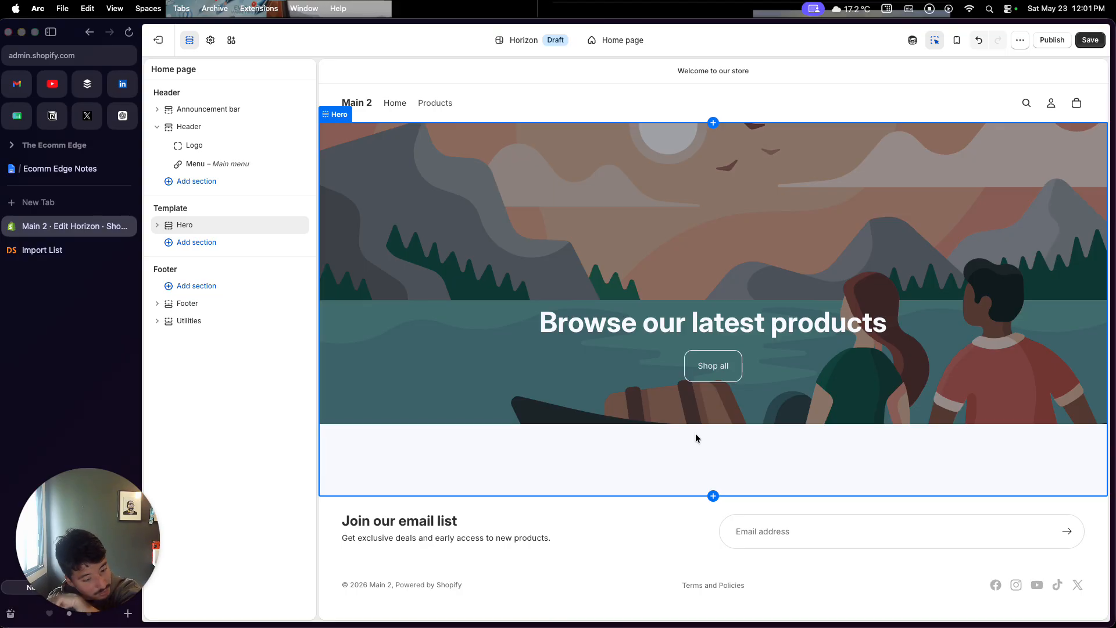
Open the free image library for the hero's first media and search for cat
{"action": "left_click", "coordinate": [743, 248]}
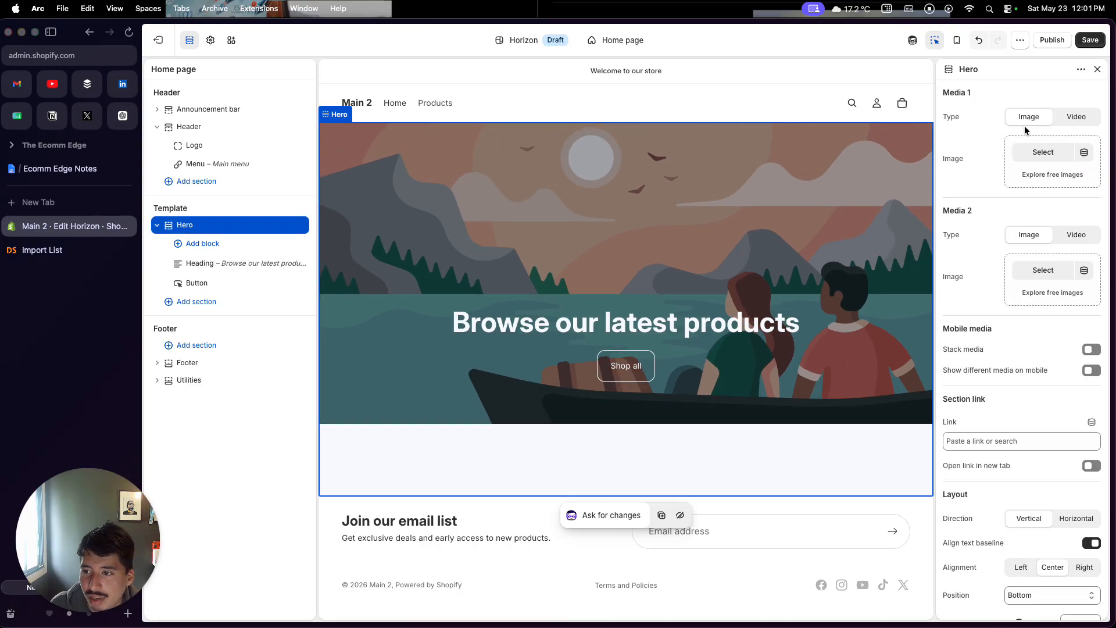
{"action": "left_click", "coordinate": [1034, 175]}
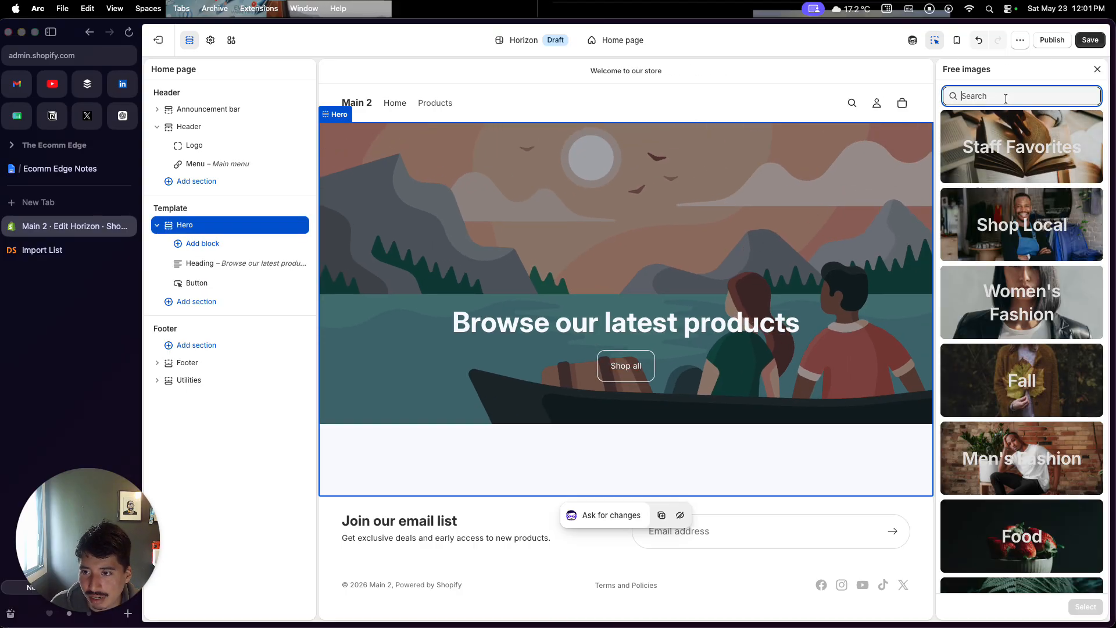
{"action": "type", "text": "cat"}
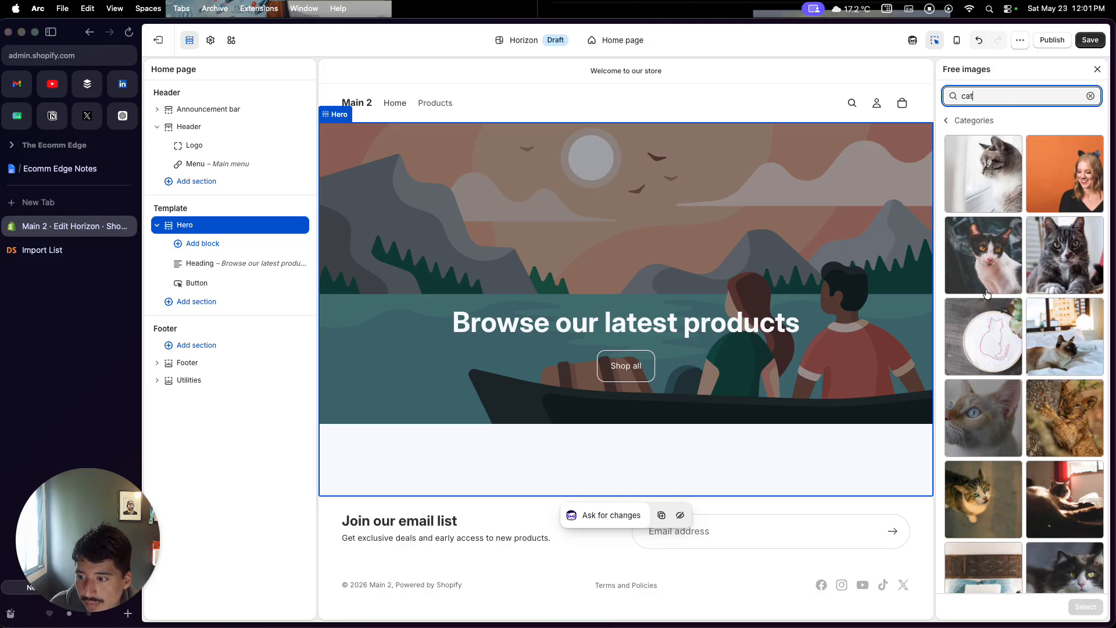
{"action": "scroll", "coordinate": [987, 294], "scroll_direction": "down", "scroll_amount": 3}
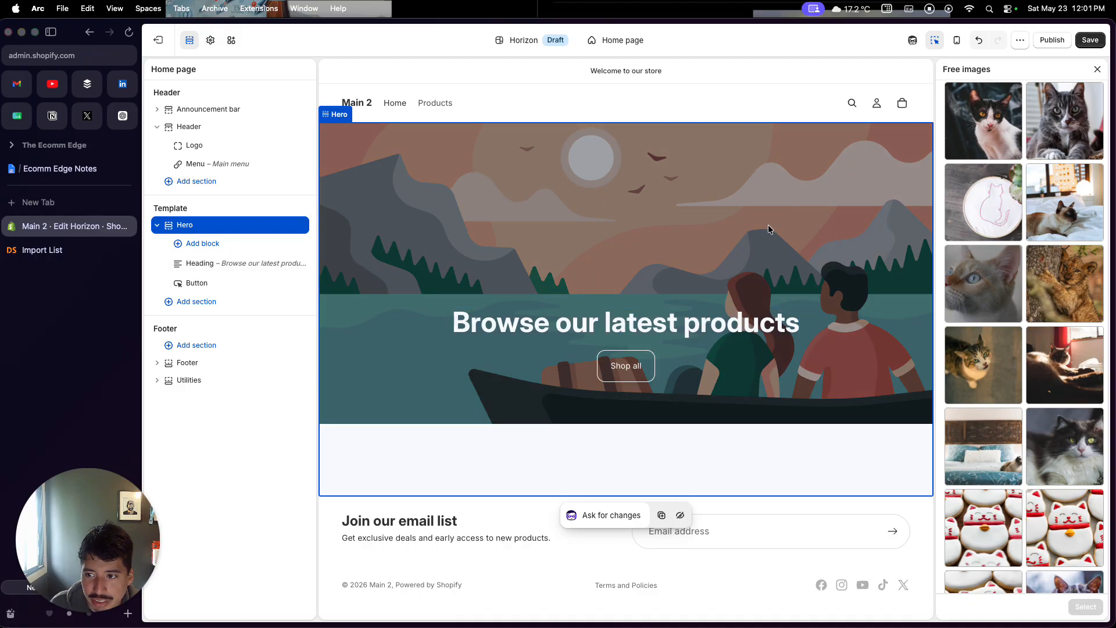
Check the pushed pet hair remover product in the DSers import list and its AliExpress page
{"action": "left_click", "coordinate": [42, 250]}
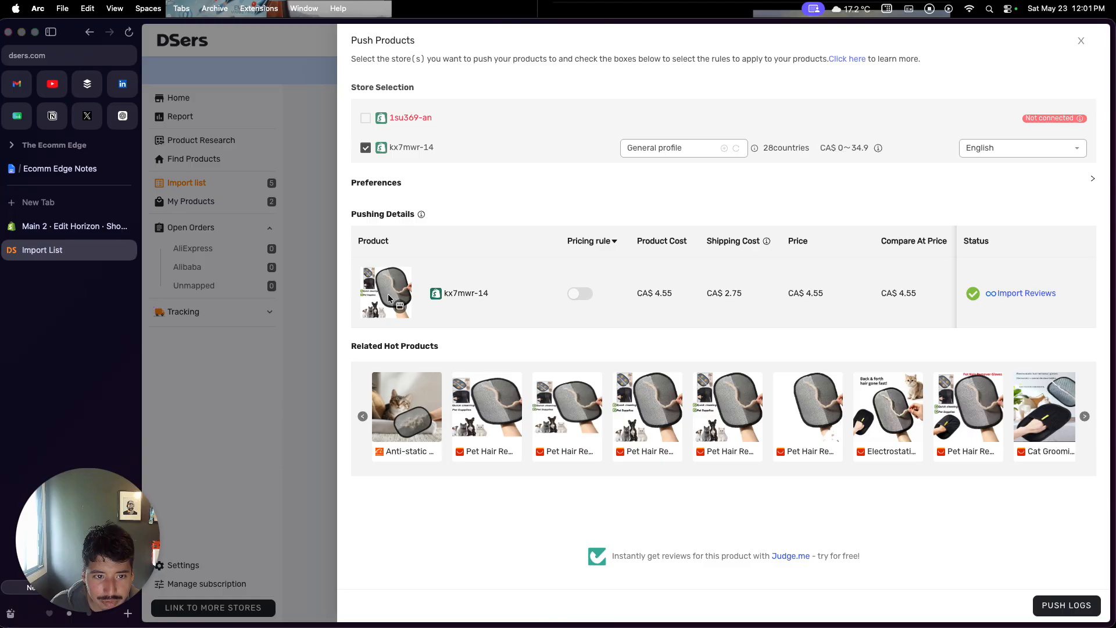
{"action": "left_click", "coordinate": [321, 321]}
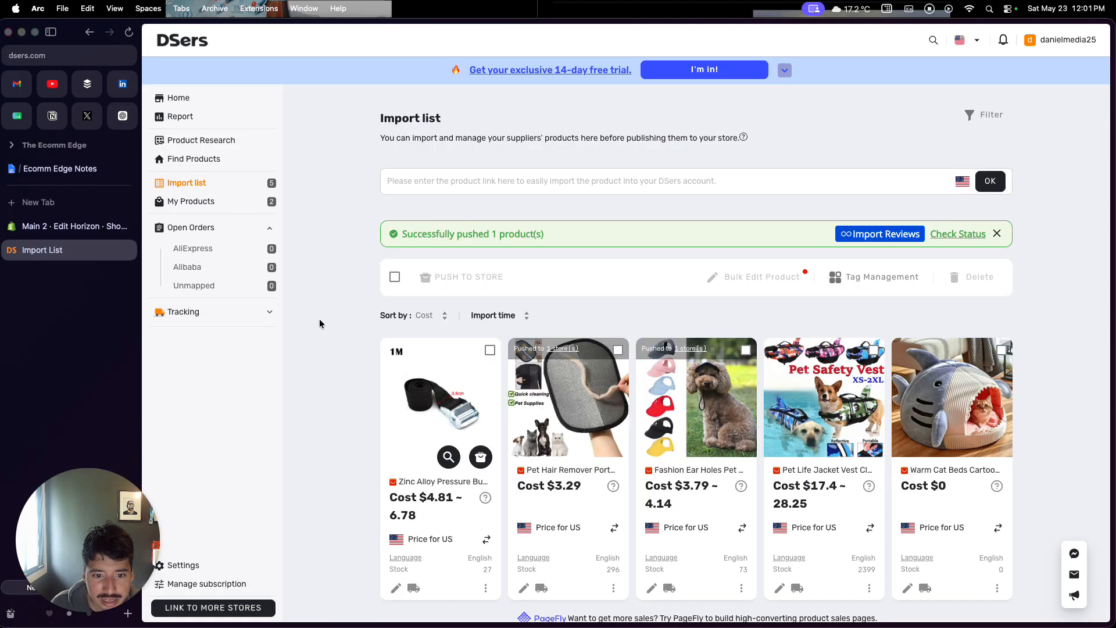
{"action": "left_click", "coordinate": [551, 482]}
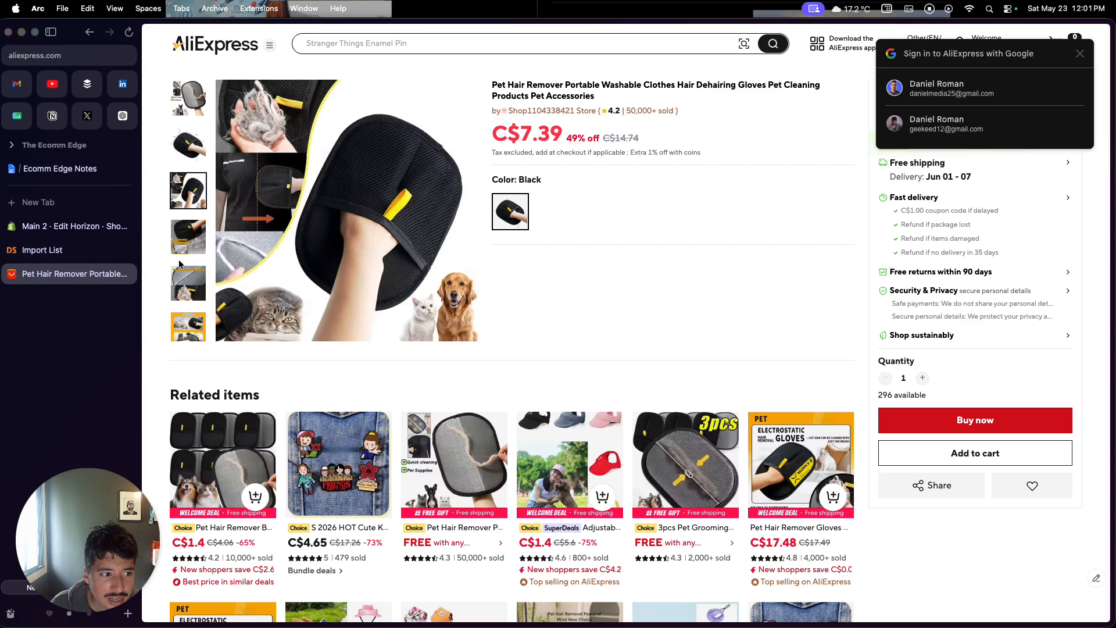
{"action": "left_click", "coordinate": [126, 274]}
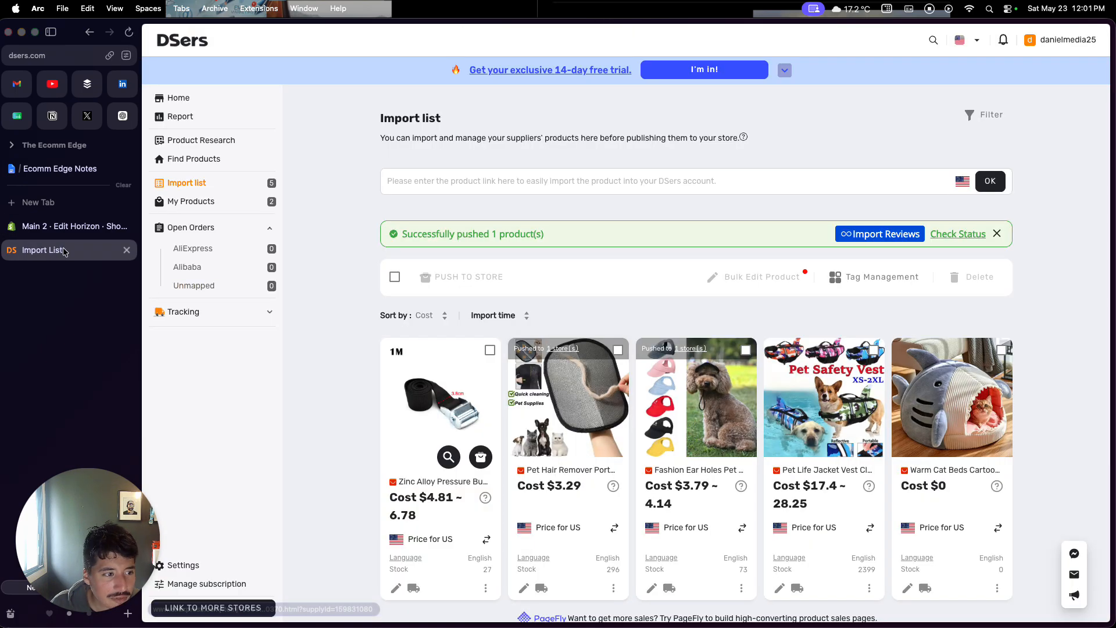
{"action": "left_click", "coordinate": [68, 227]}
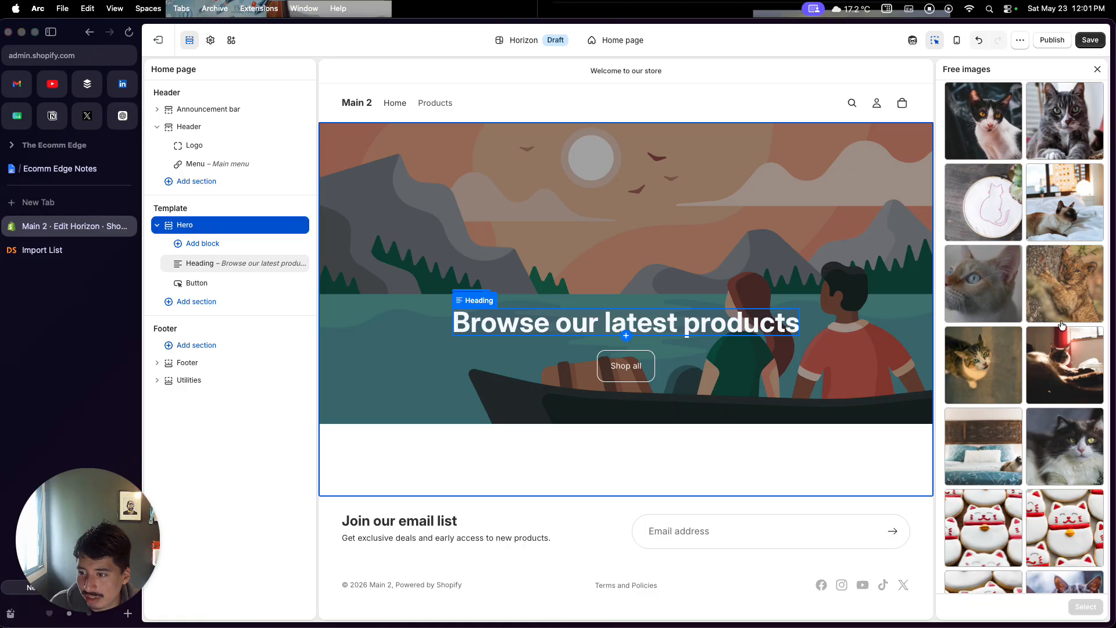
Set the hero's first image to the gray cat photo from the cat results
{"action": "scroll", "coordinate": [1024, 410], "scroll_direction": "down", "scroll_amount": 3}
{"action": "scroll", "coordinate": [1025, 410], "scroll_direction": "down", "scroll_amount": 3}
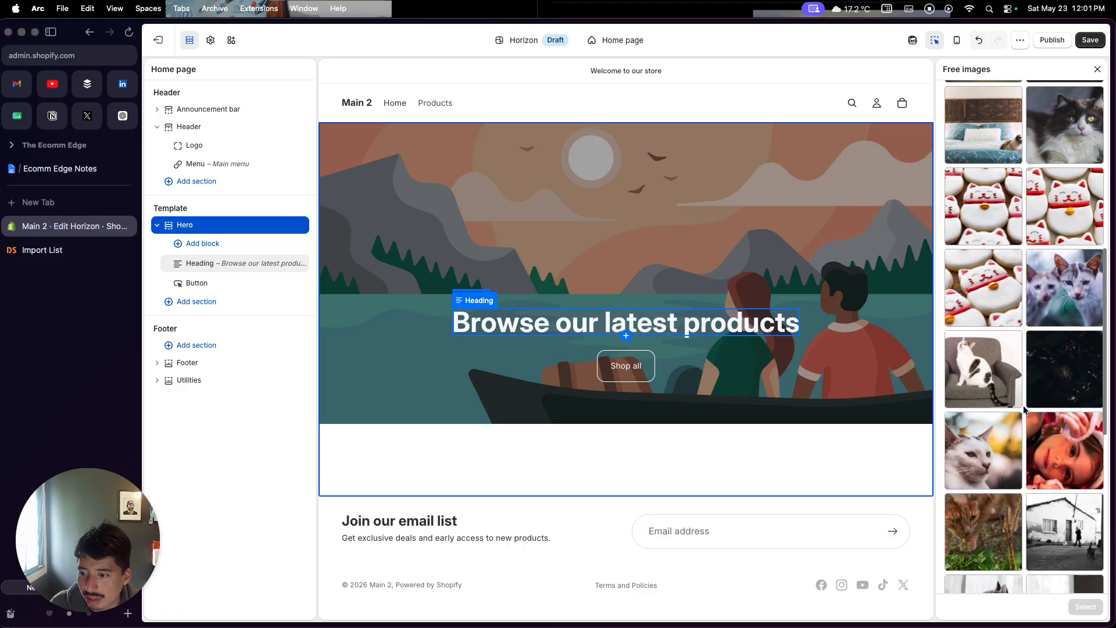
{"action": "scroll", "coordinate": [1025, 409], "scroll_direction": "up", "scroll_amount": 7}
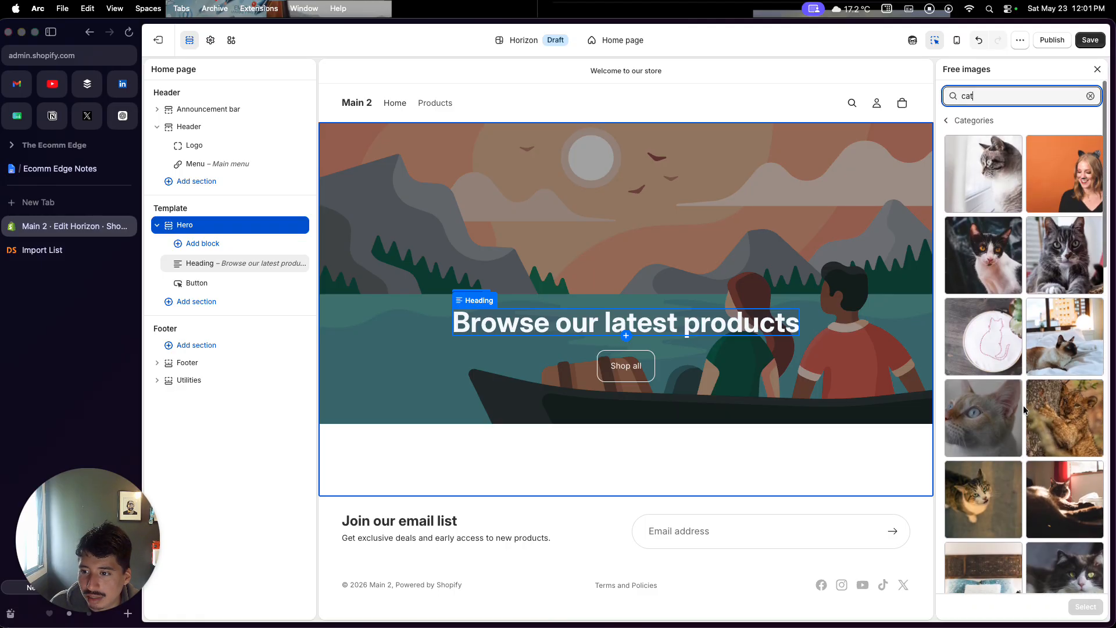
{"action": "left_click", "coordinate": [1063, 264]}
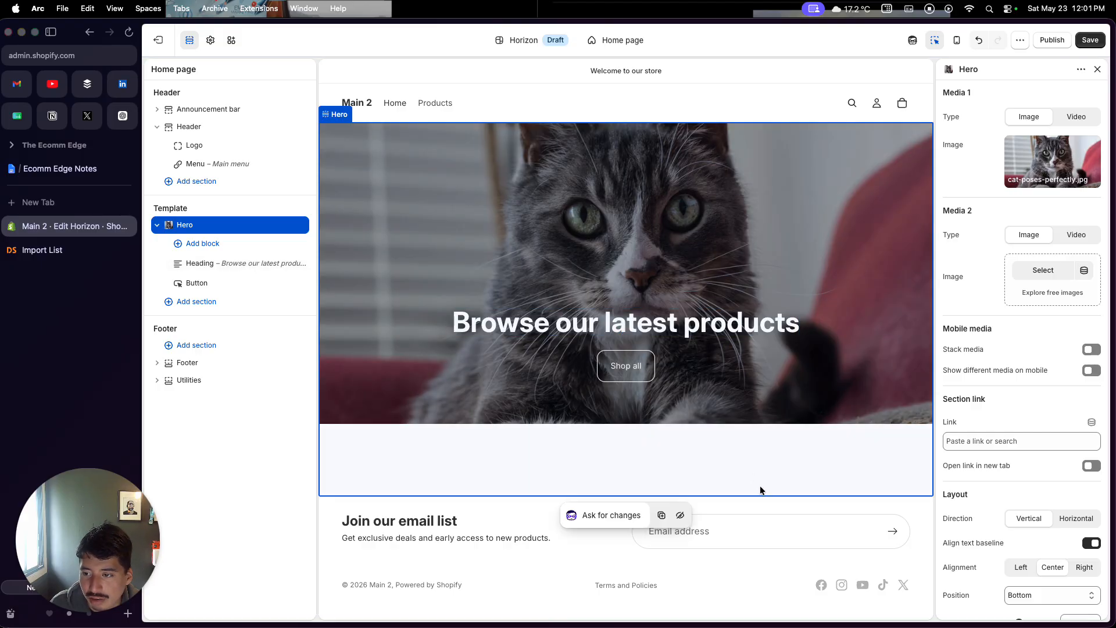
Add a Featured product section below the hero, then save the theme and exit the editor
{"action": "left_click", "coordinate": [560, 539]}
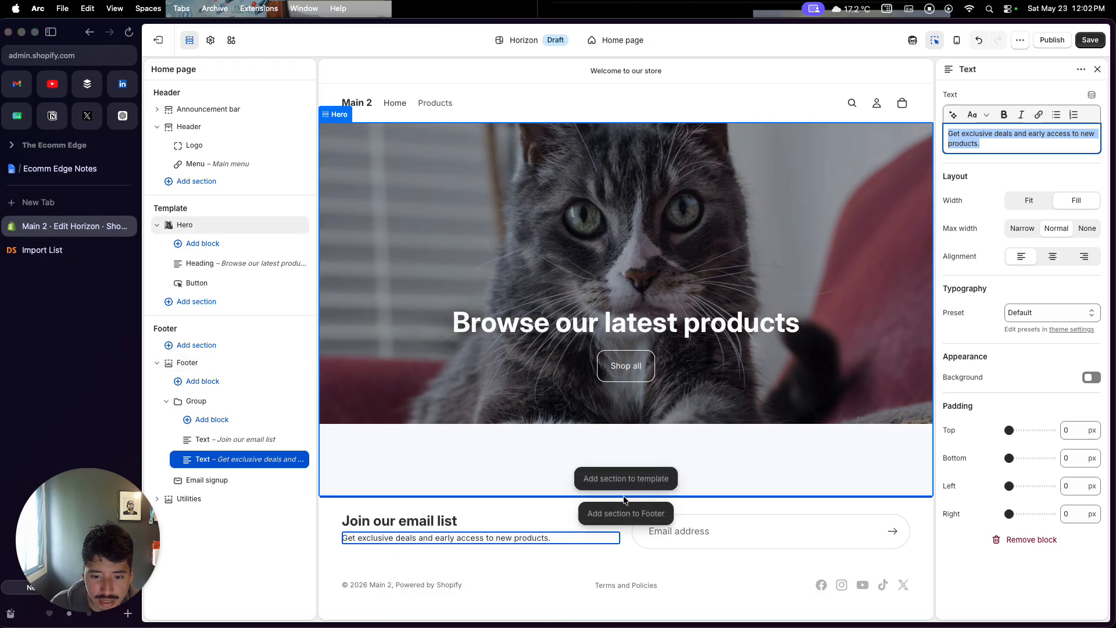
{"action": "left_click", "coordinate": [625, 496]}
{"action": "scroll", "coordinate": [510, 346], "scroll_direction": "down", "scroll_amount": 5}
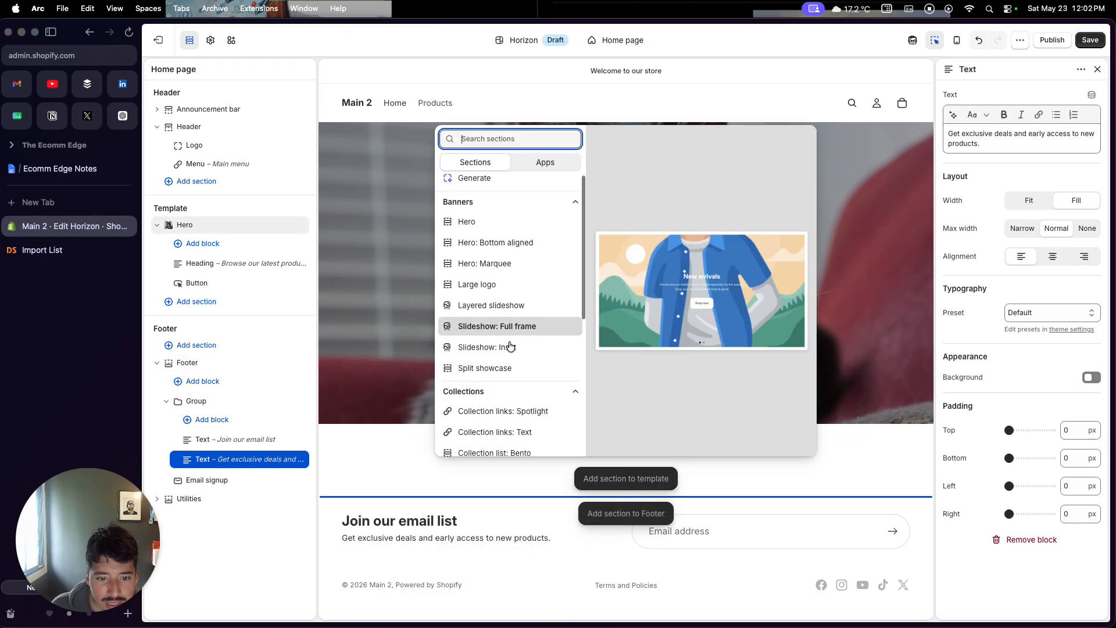
{"action": "scroll", "coordinate": [510, 346], "scroll_direction": "up", "scroll_amount": 2}
{"action": "scroll", "coordinate": [510, 346], "scroll_direction": "down", "scroll_amount": 5}
{"action": "scroll", "coordinate": [510, 346], "scroll_direction": "down", "scroll_amount": 8}
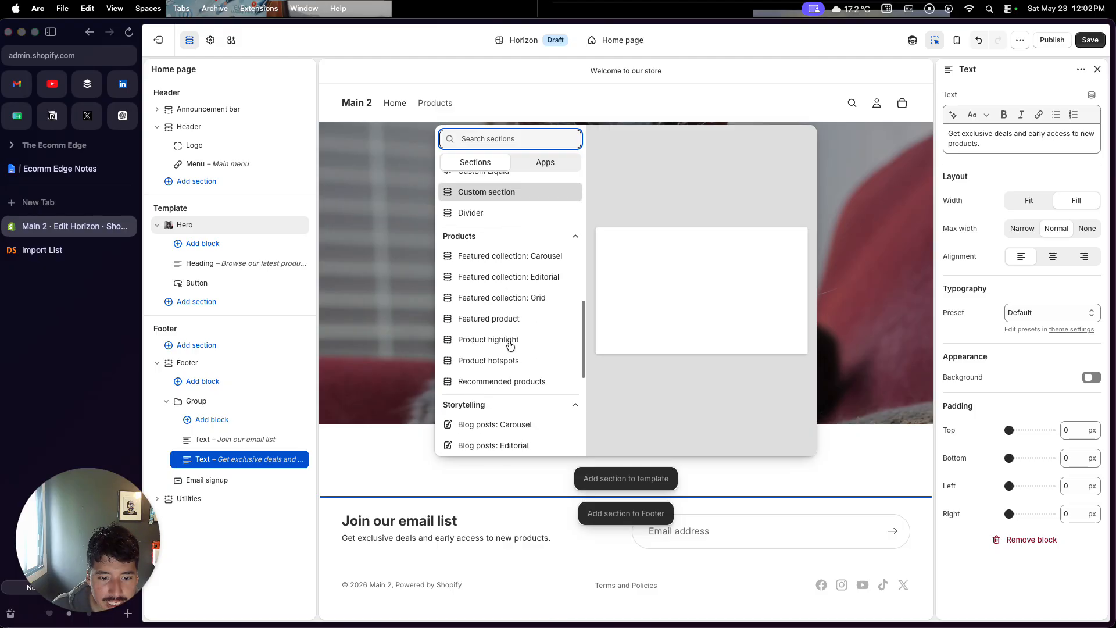
{"action": "scroll", "coordinate": [510, 346], "scroll_direction": "up", "scroll_amount": 15}
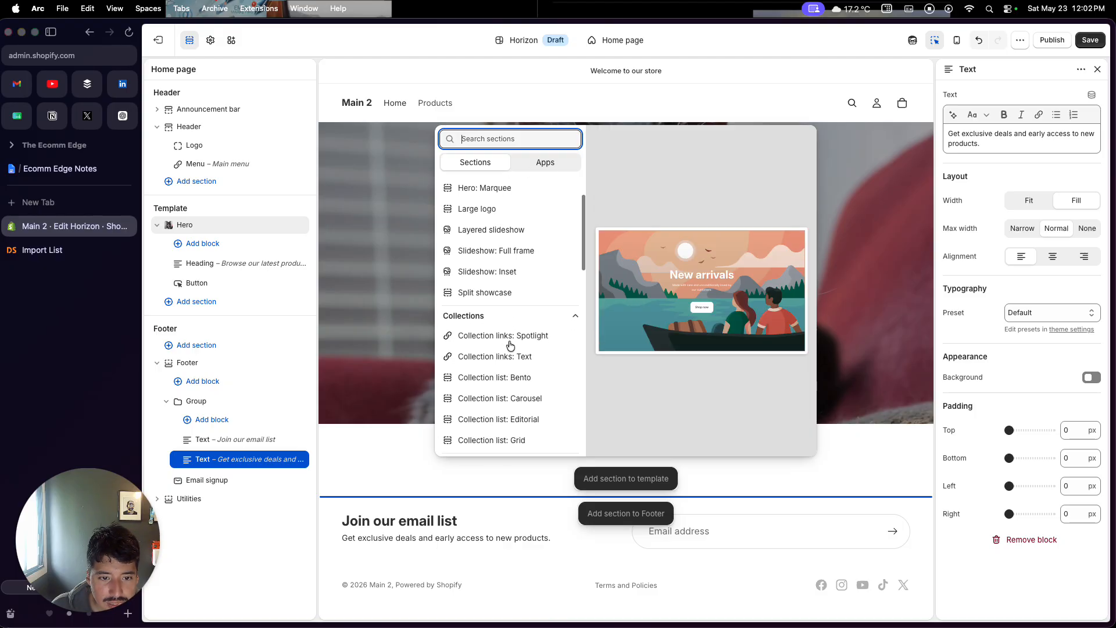
{"action": "scroll", "coordinate": [510, 346], "scroll_direction": "up", "scroll_amount": 3}
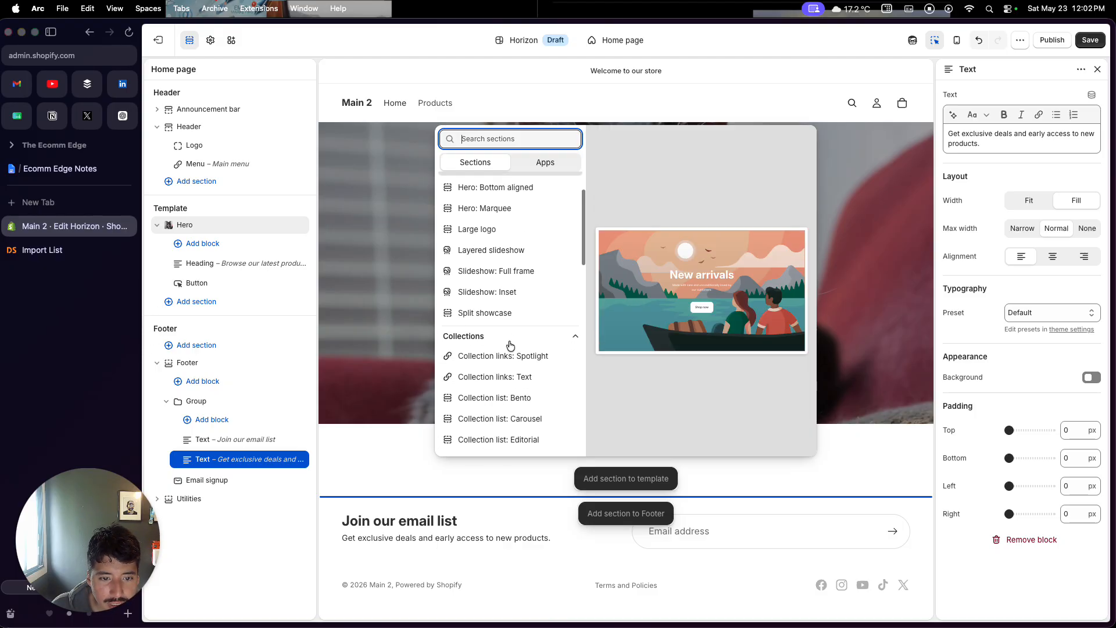
{"action": "scroll", "coordinate": [510, 346], "scroll_direction": "left", "scroll_amount": 5}
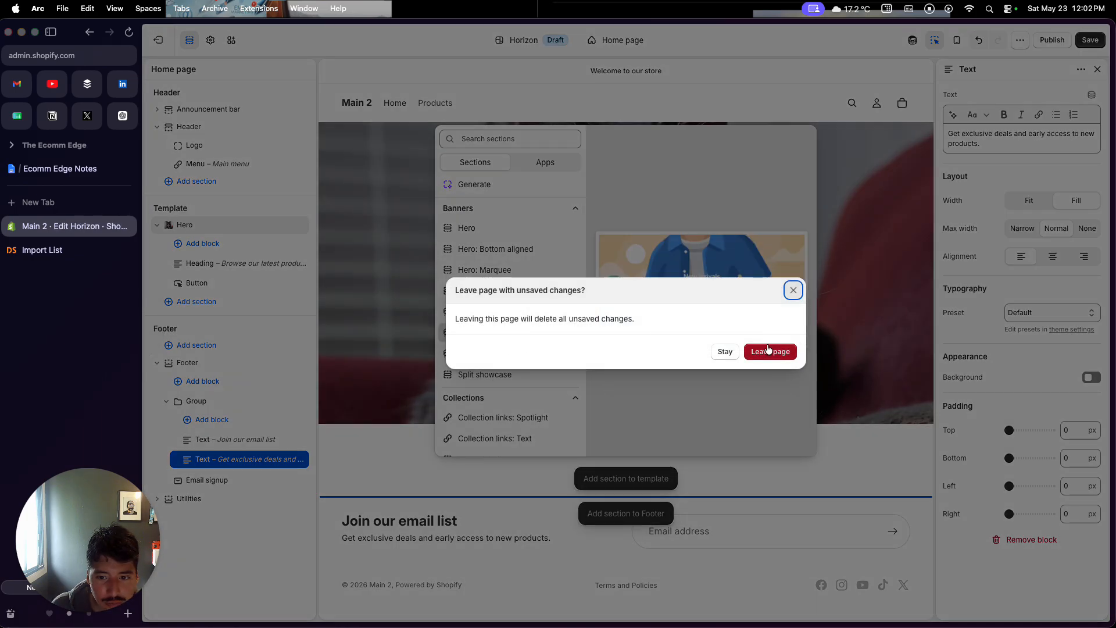
{"action": "left_click", "coordinate": [725, 352]}
{"action": "scroll", "coordinate": [499, 374], "scroll_direction": "down", "scroll_amount": 10}
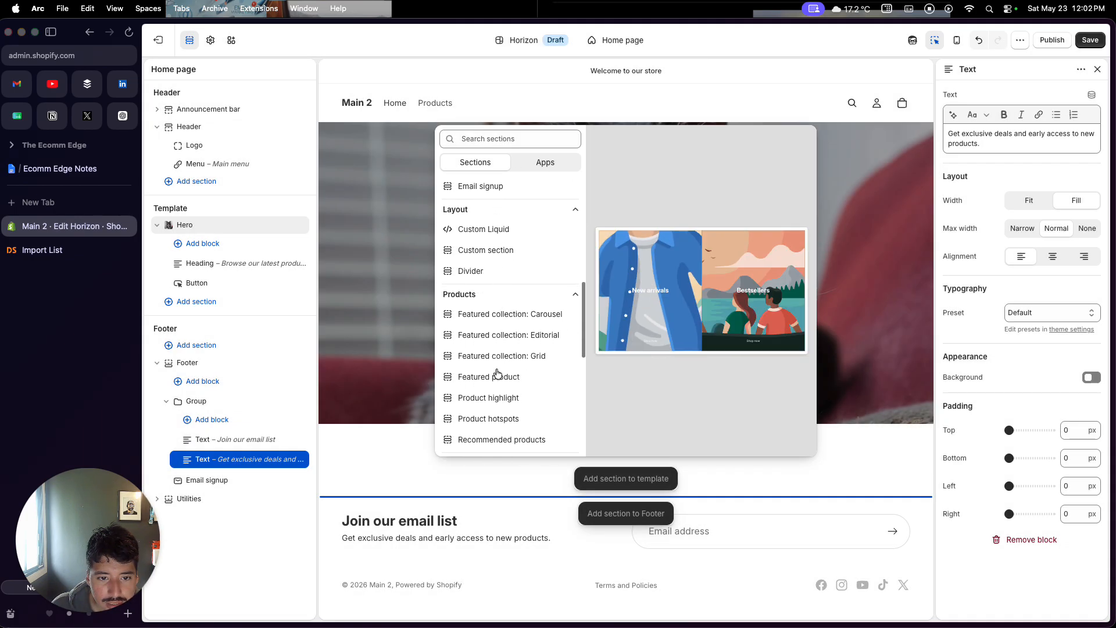
{"action": "scroll", "coordinate": [497, 374], "scroll_direction": "down", "scroll_amount": 12}
{"action": "scroll", "coordinate": [497, 374], "scroll_direction": "up", "scroll_amount": 10}
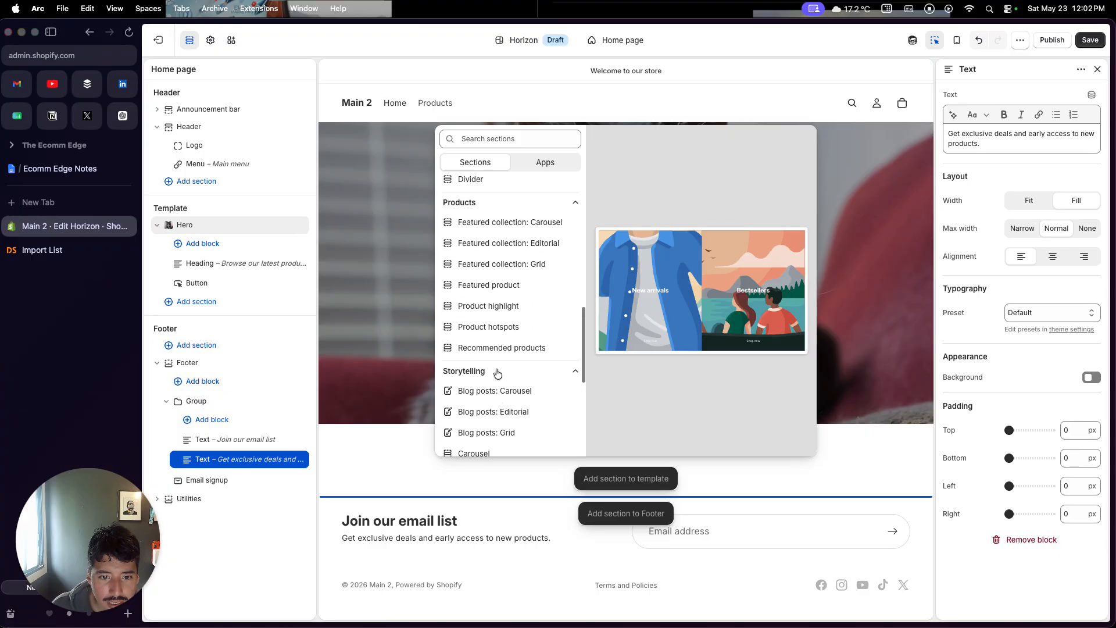
{"action": "left_click", "coordinate": [499, 293]}
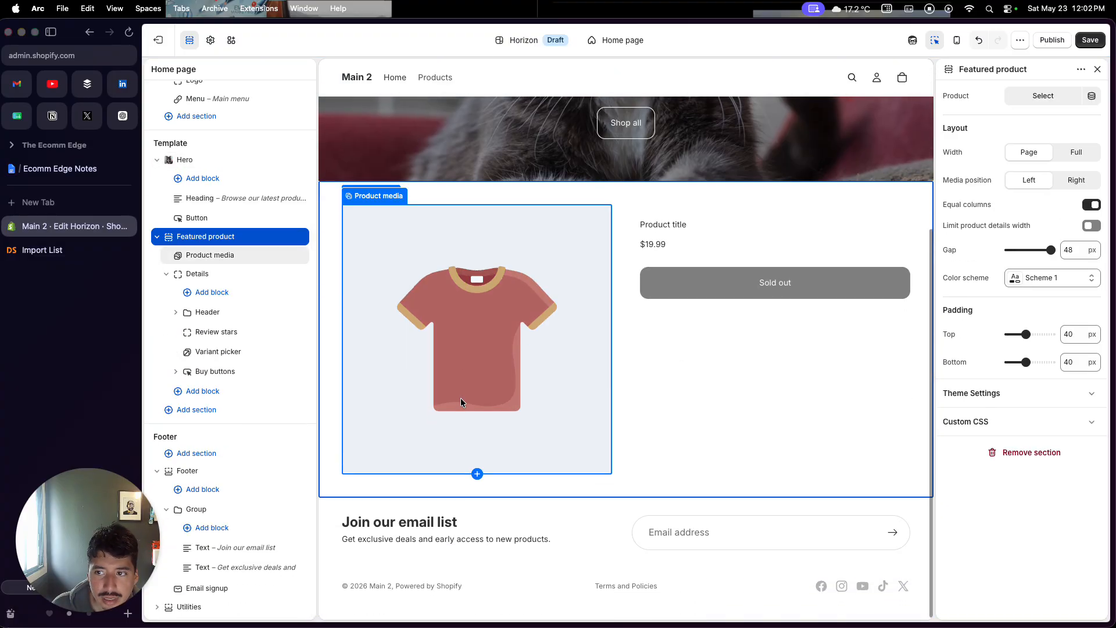
{"action": "left_click", "coordinate": [1082, 46]}
{"action": "left_click", "coordinate": [159, 40]}
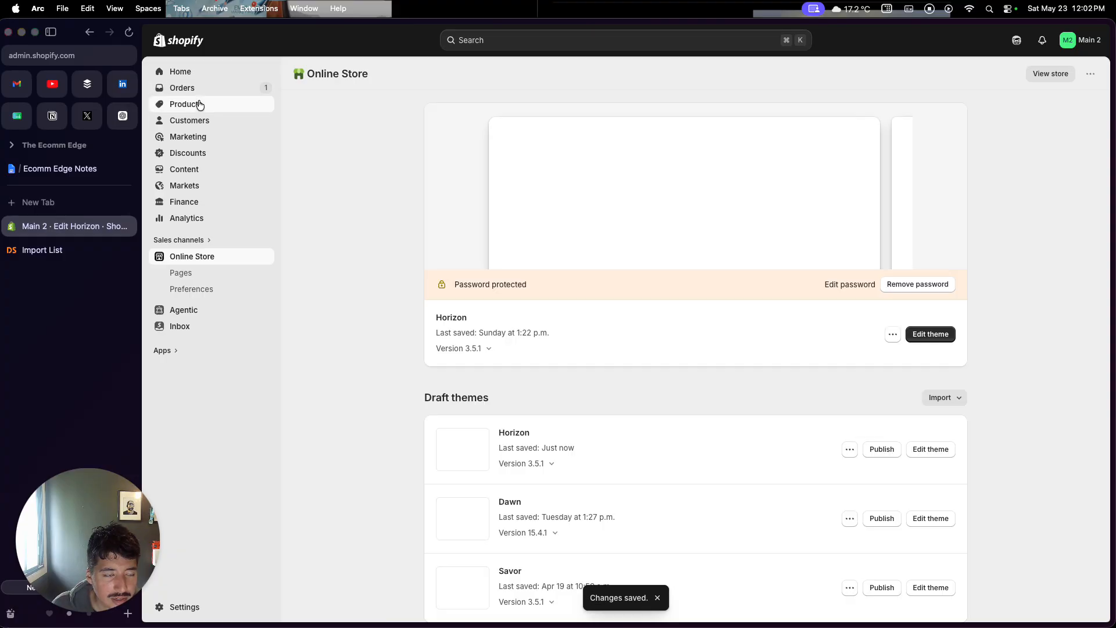
Publish the Cat Hair Remover product to the Online Store sales channel and save it
{"action": "left_click", "coordinate": [195, 104]}
{"action": "left_click", "coordinate": [437, 159]}
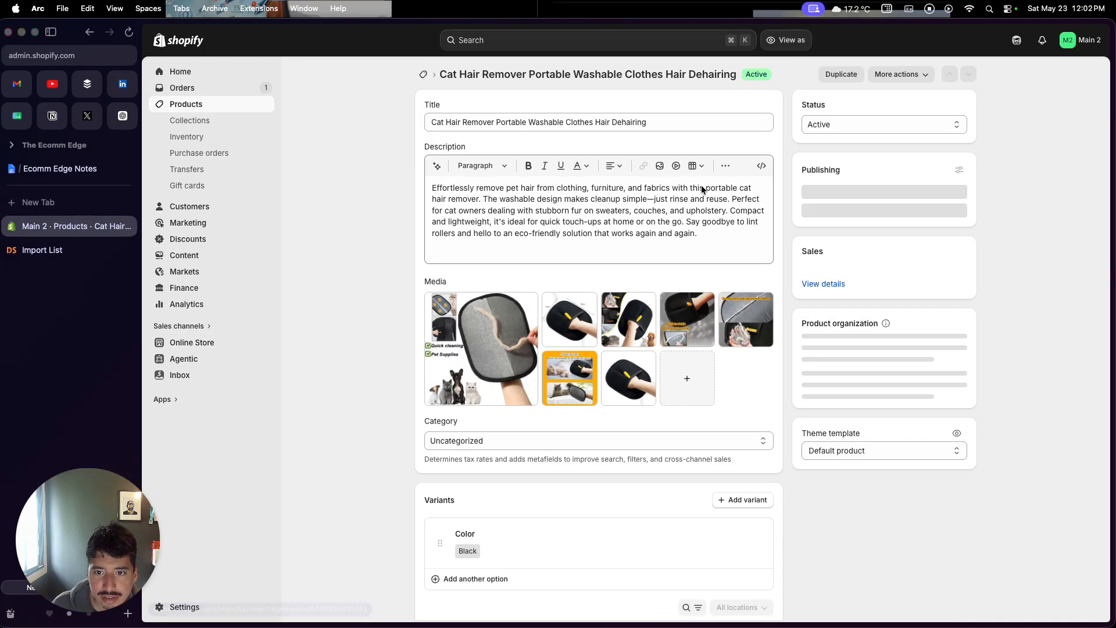
{"action": "left_click", "coordinate": [959, 171]}
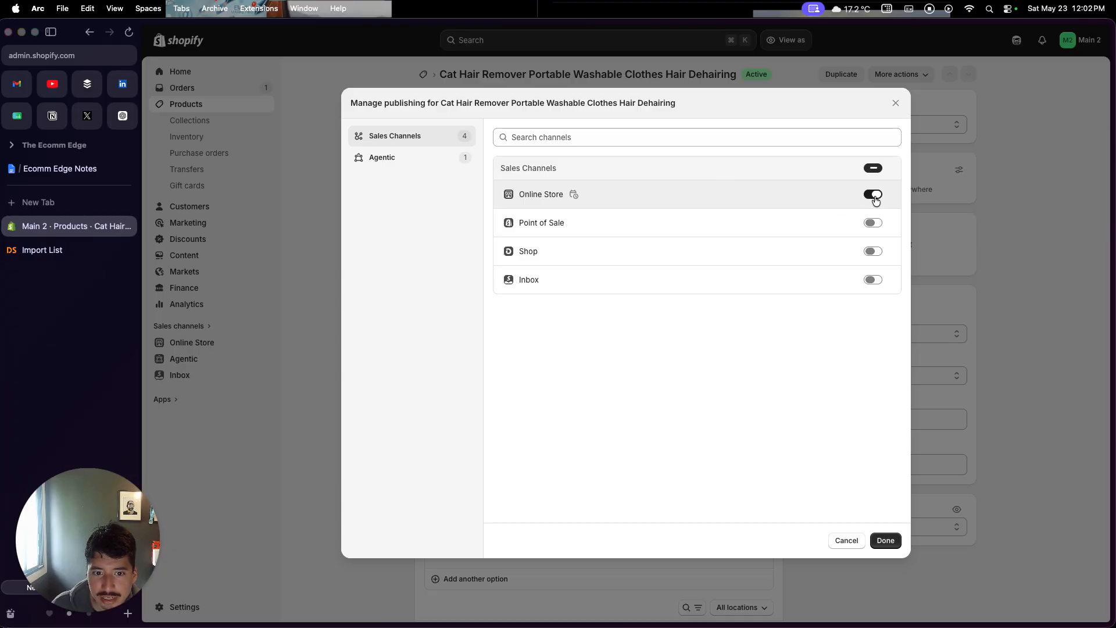
{"action": "left_click", "coordinate": [886, 540]}
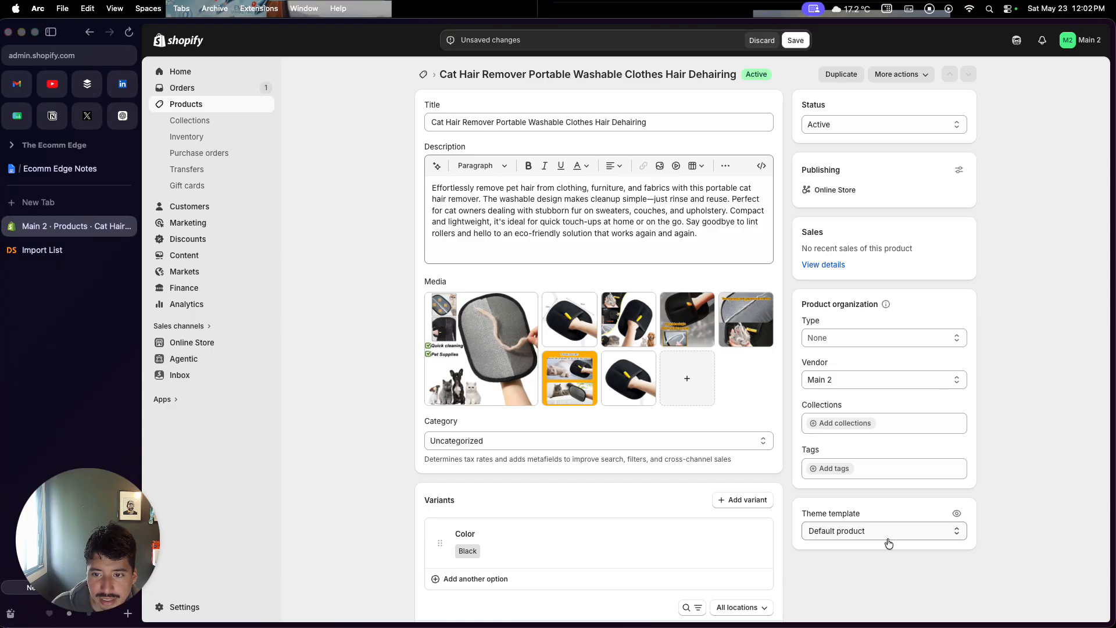
{"action": "left_click", "coordinate": [795, 40]}
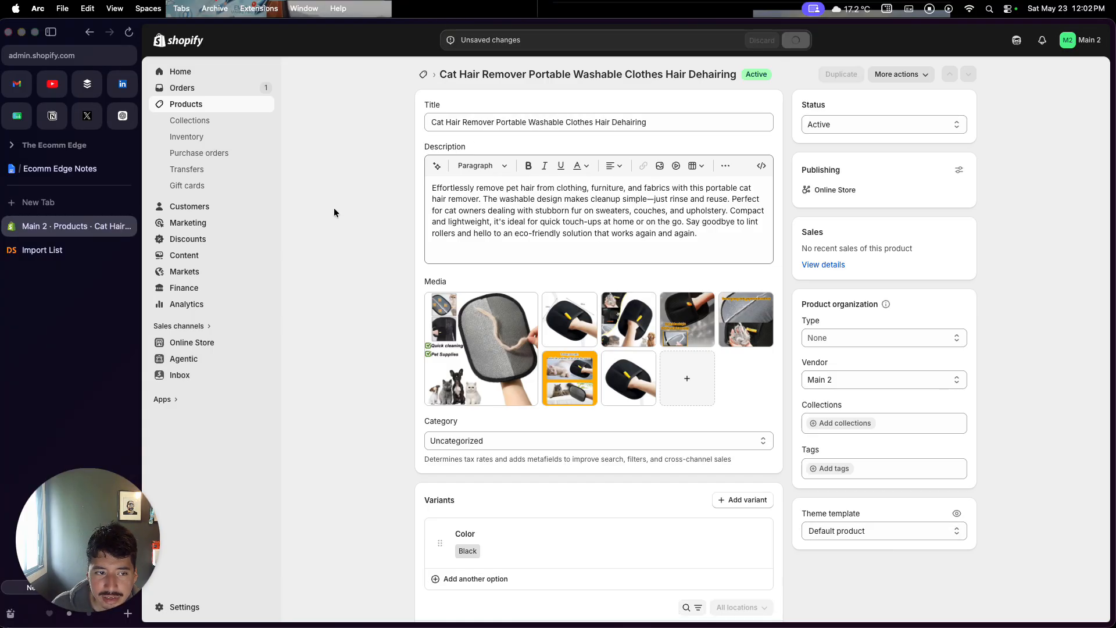
Reopen the Horizon draft theme in the theme editor
{"action": "left_click", "coordinate": [207, 343]}
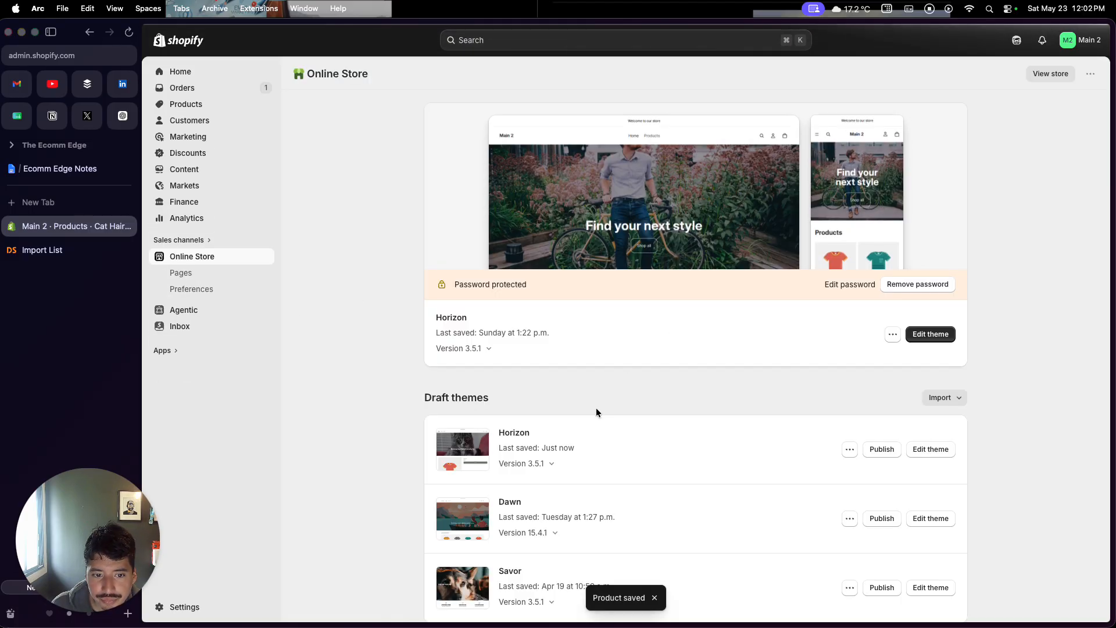
{"action": "left_click", "coordinate": [931, 450]}
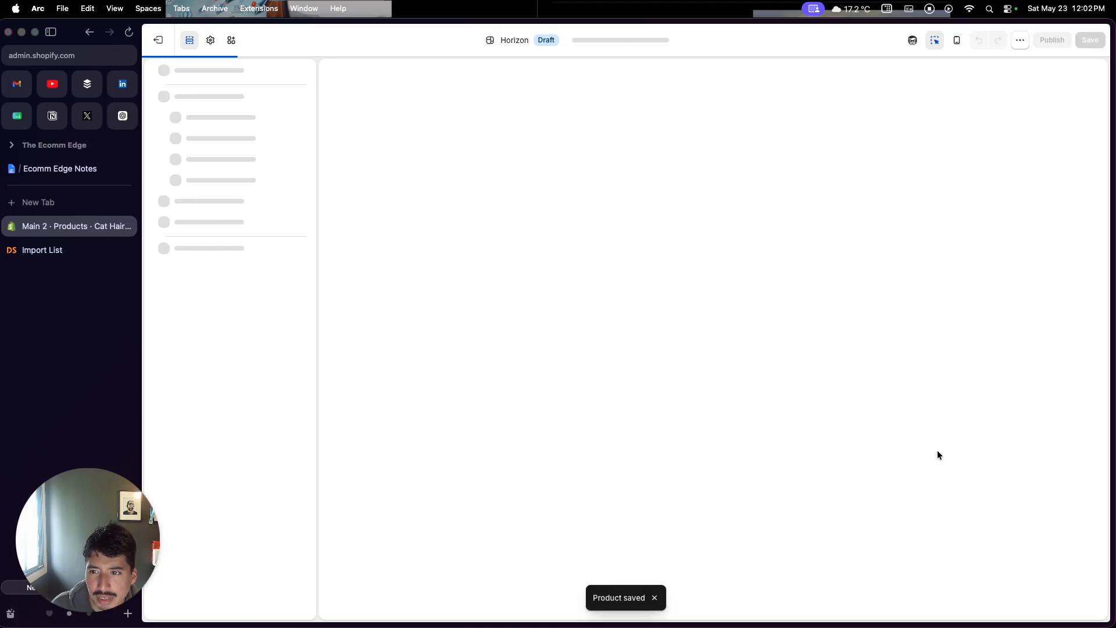
{"action": "scroll", "coordinate": [702, 410], "scroll_direction": "down", "scroll_amount": 4}
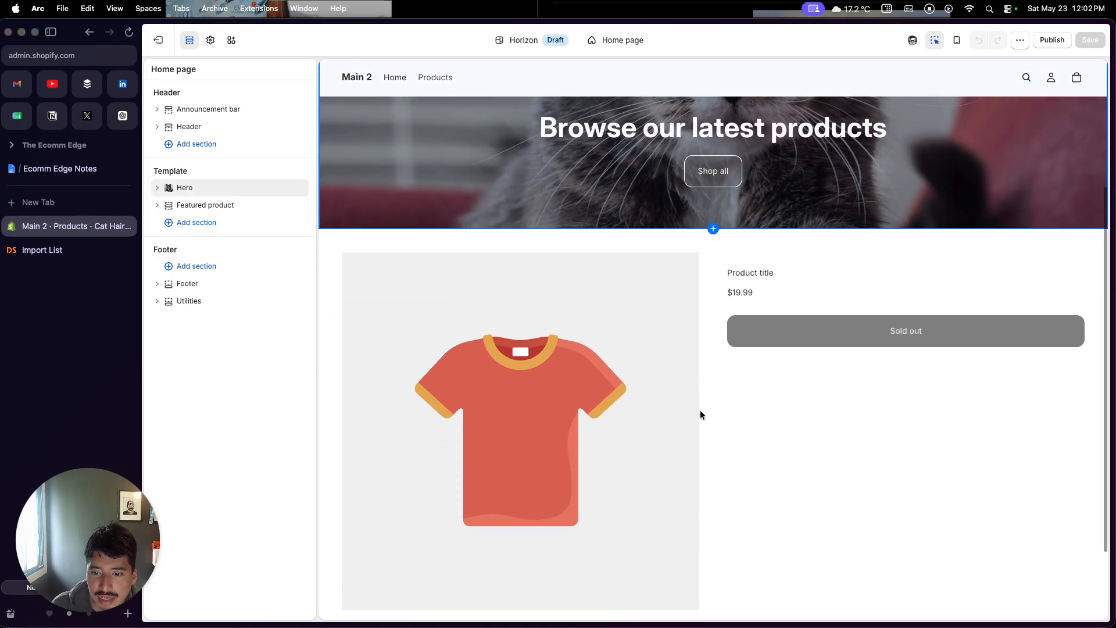
Set the Featured product section's product to the Cat Hair Remover
{"action": "left_click", "coordinate": [668, 420]}
{"action": "scroll", "coordinate": [692, 431], "scroll_direction": "down", "scroll_amount": 1}
{"action": "left_click", "coordinate": [705, 431]}
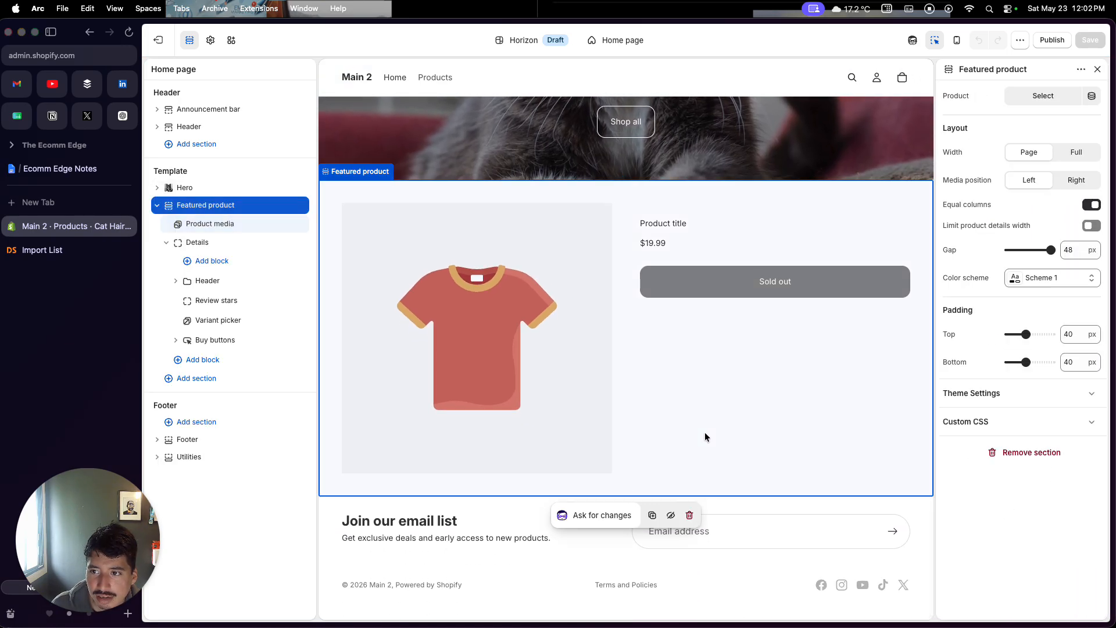
{"action": "left_click", "coordinate": [1042, 96]}
{"action": "left_click", "coordinate": [896, 131]}
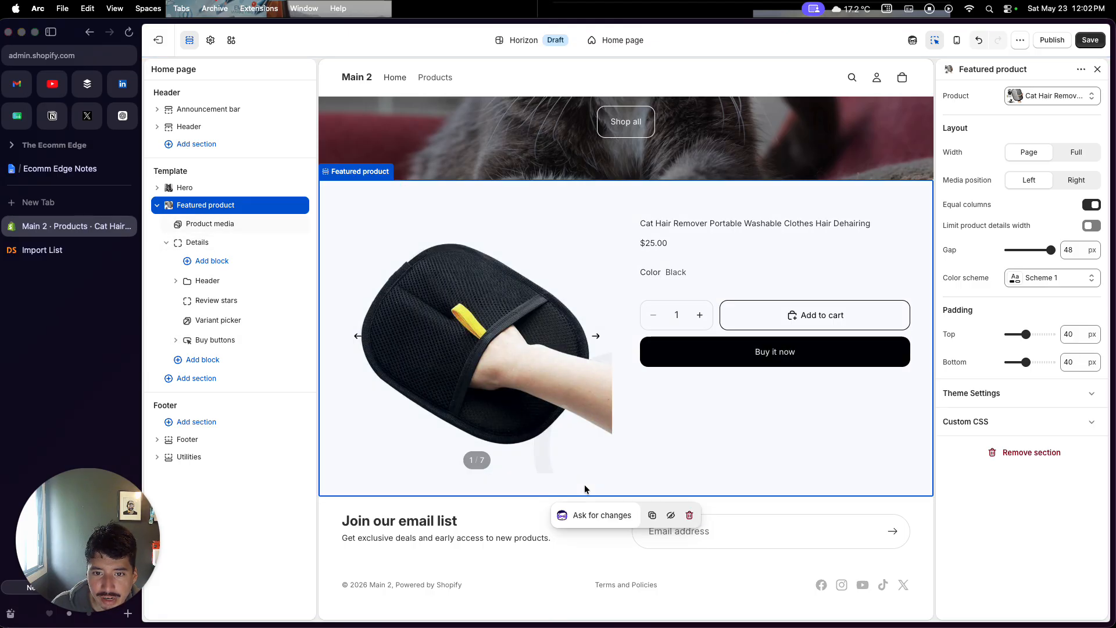
Browse through the featured product's media images in the preview
{"action": "scroll", "coordinate": [585, 484], "scroll_direction": "up", "scroll_amount": 1}
{"action": "left_click", "coordinate": [597, 357]}
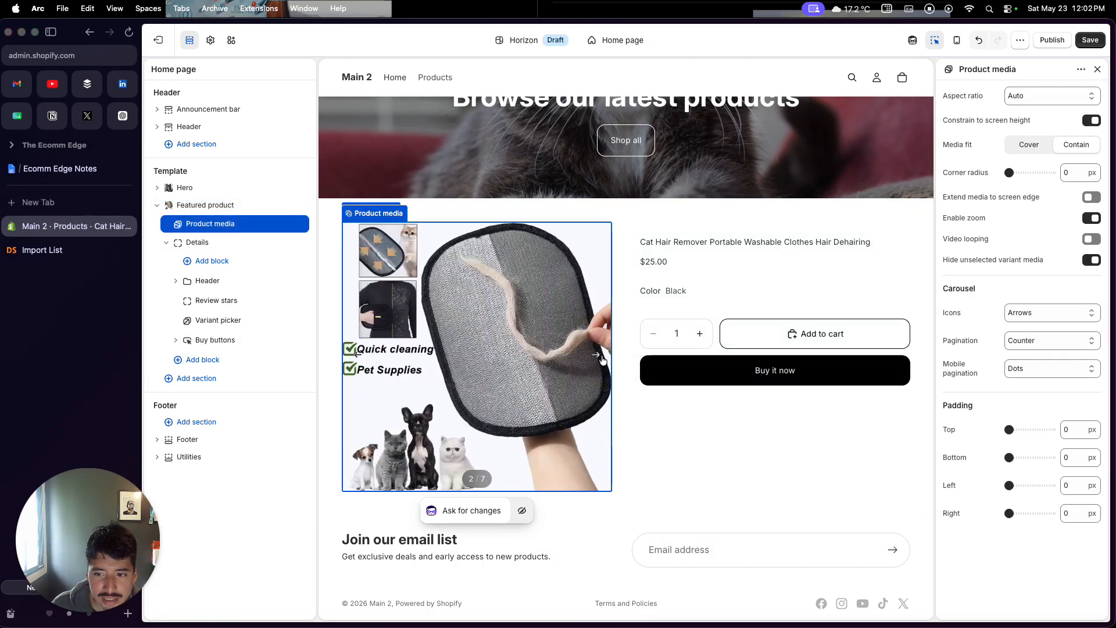
{"action": "left_click", "coordinate": [682, 456]}
{"action": "scroll", "coordinate": [681, 456], "scroll_direction": "down", "scroll_amount": 1}
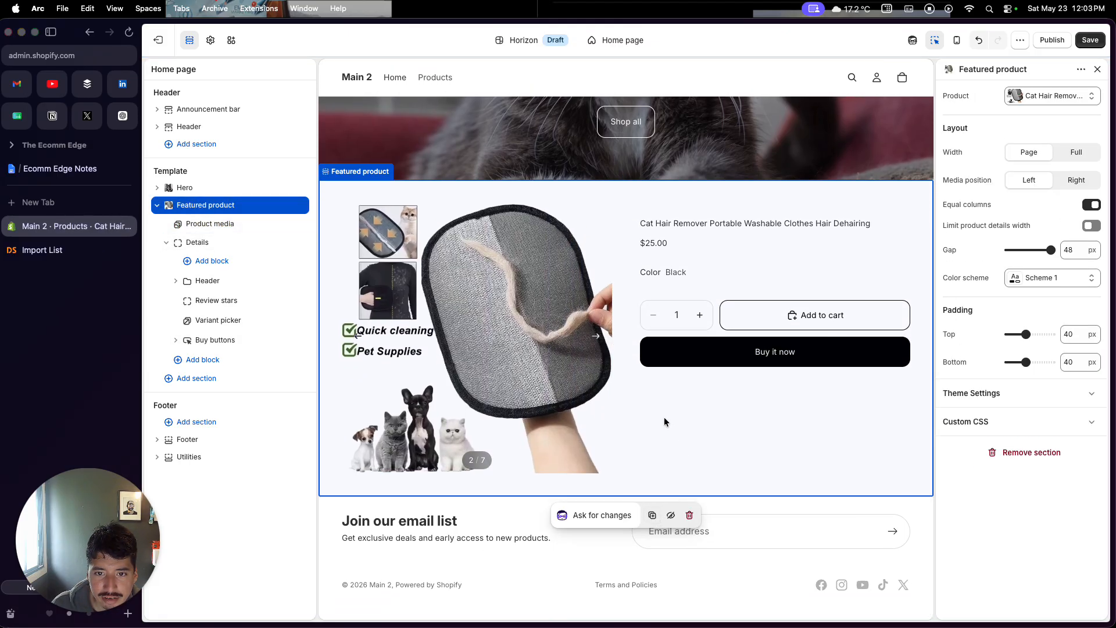
{"action": "scroll", "coordinate": [665, 417], "scroll_direction": "up", "scroll_amount": 10}
Change the hero heading text to The Store For Your Cat
{"action": "left_click", "coordinate": [661, 323]}
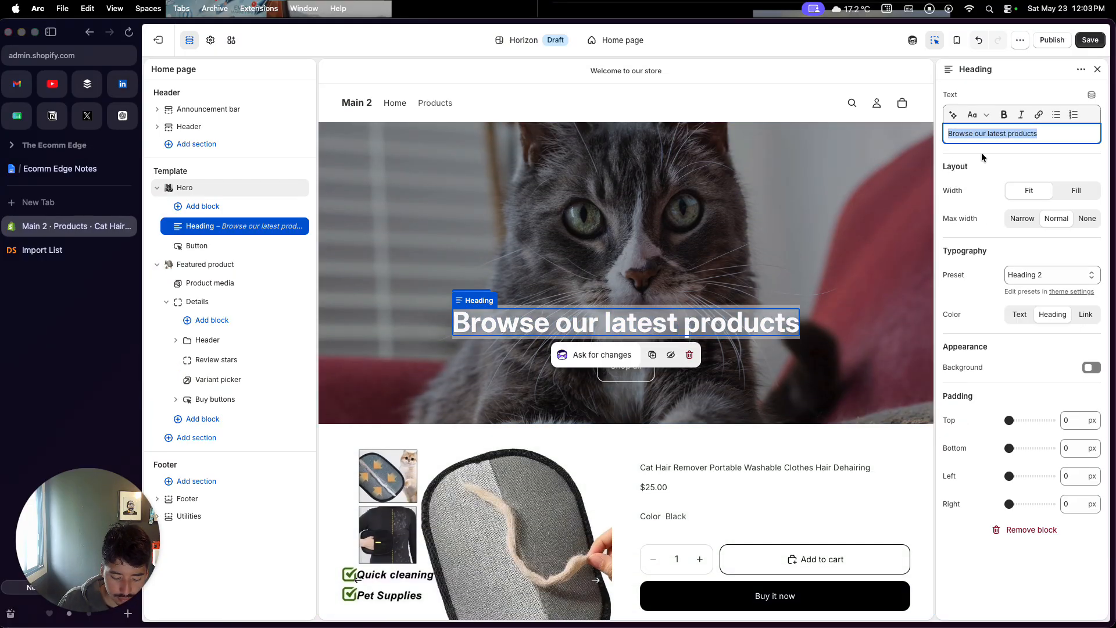
{"action": "key", "text": "BackSpace"}
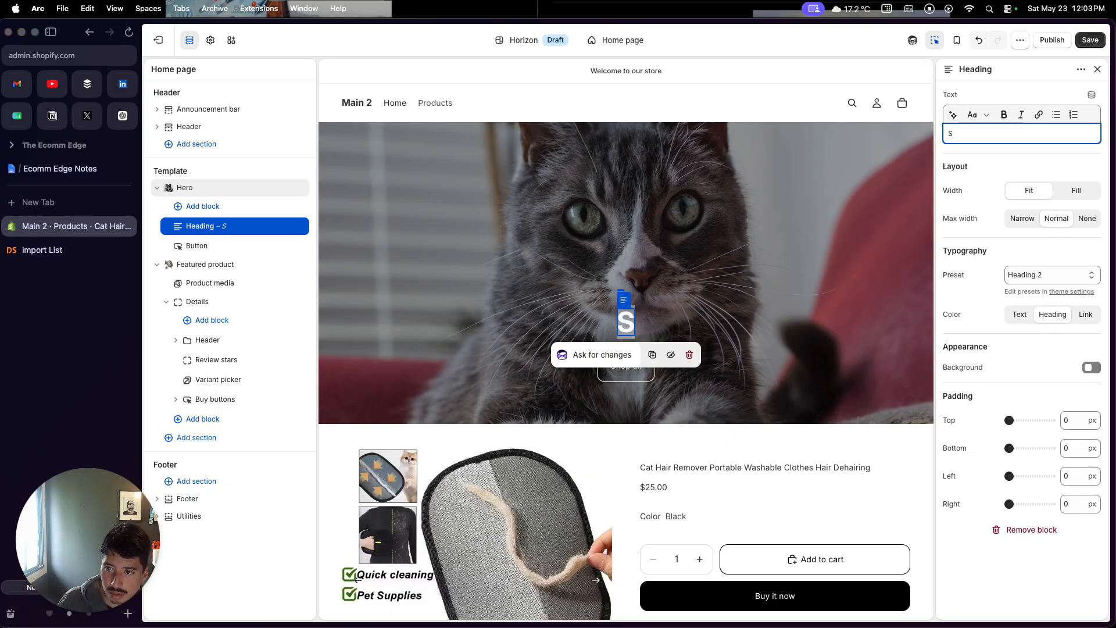
{"action": "type", "text": "Th"}
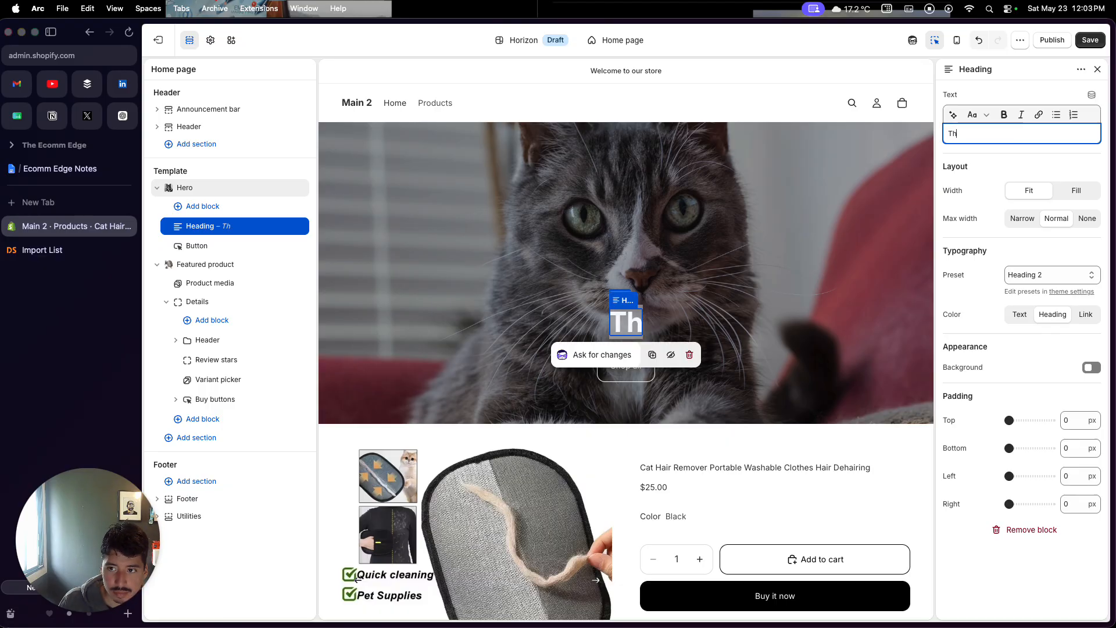
{"action": "type", "text": "e Store For"}
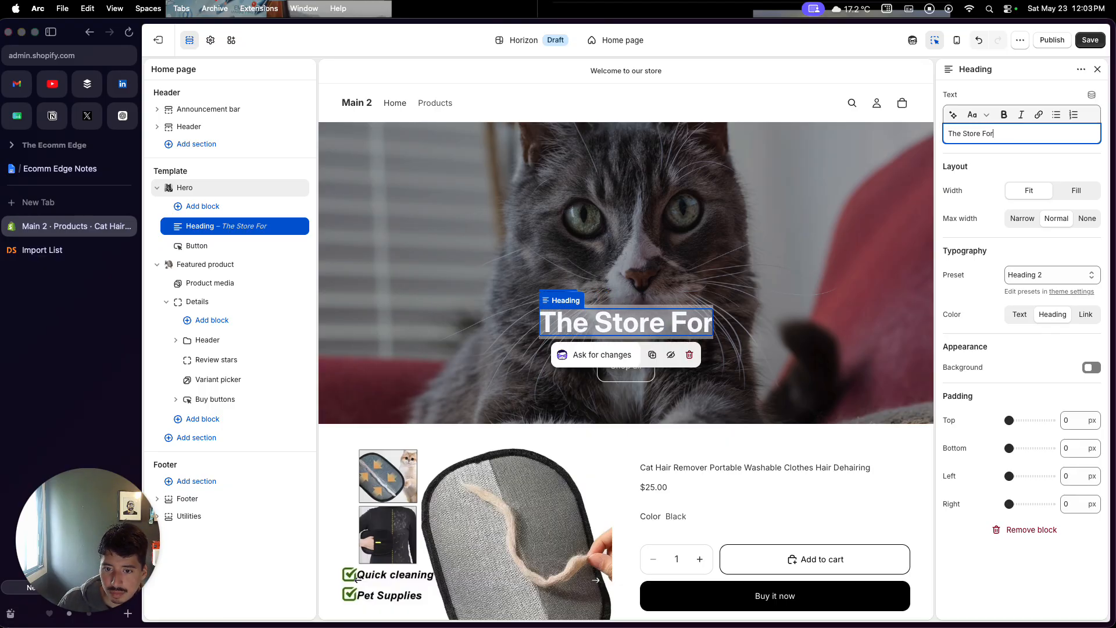
{"action": "type", "text": " Your Cat"}
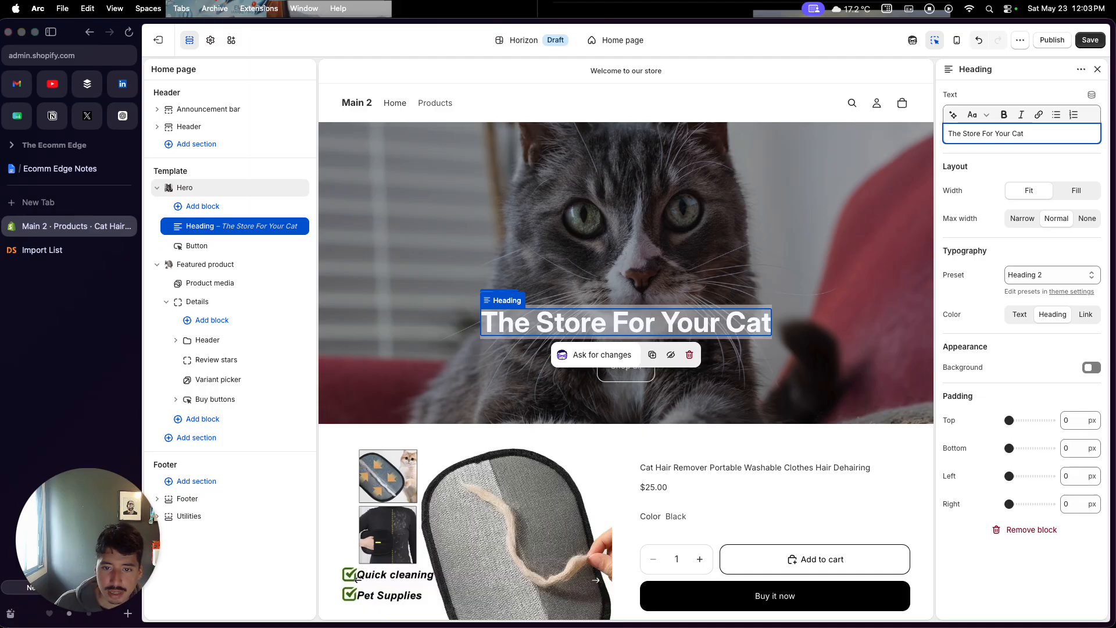
Link the hero's Shop all button to the Cat Hair Remover product and save the theme
{"action": "left_click", "coordinate": [645, 369]}
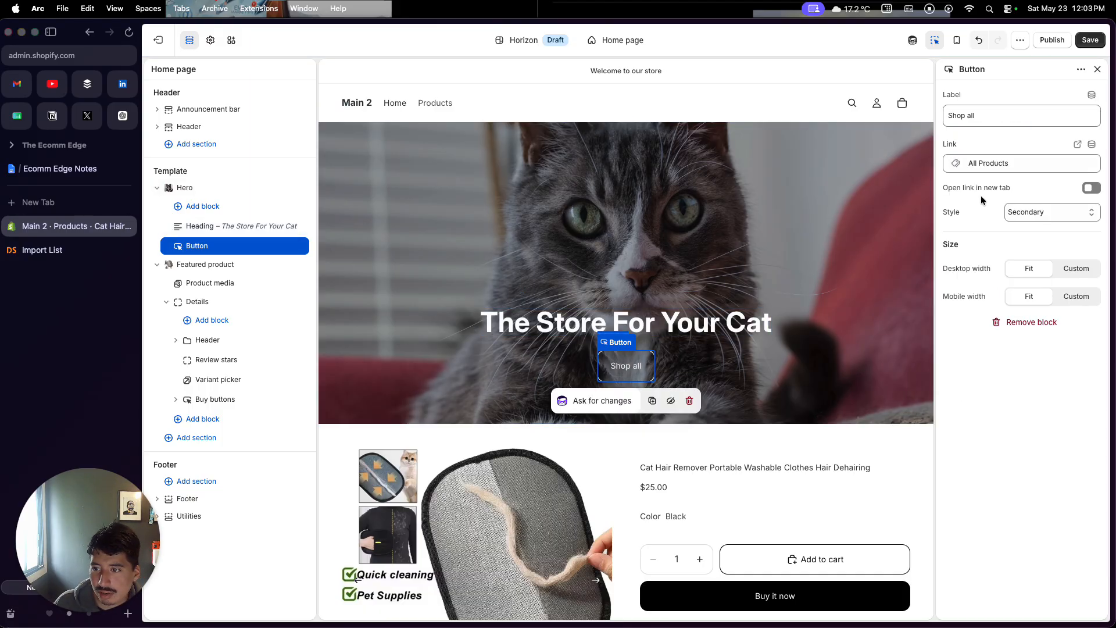
{"action": "left_click", "coordinate": [1039, 163]}
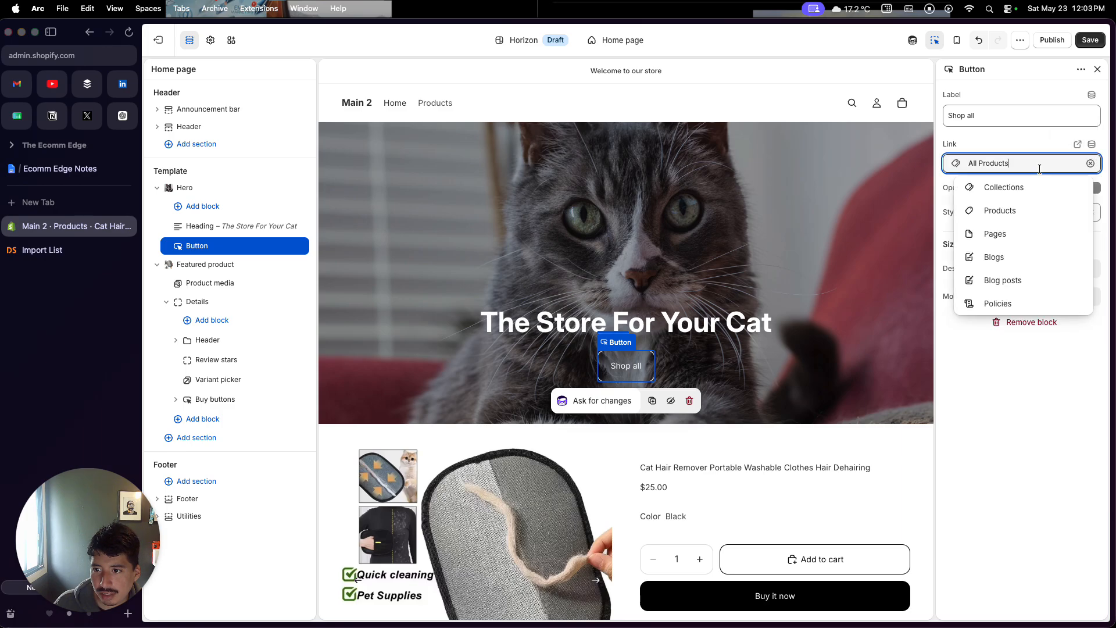
{"action": "left_click", "coordinate": [1005, 220]}
{"action": "left_click", "coordinate": [1009, 146]}
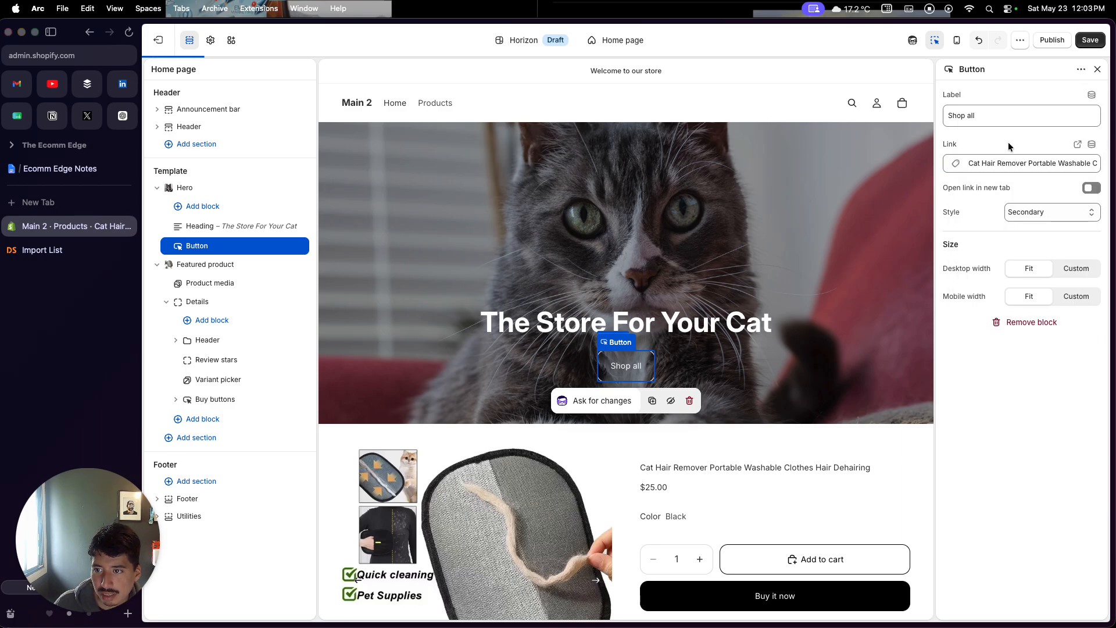
{"action": "left_click", "coordinate": [1087, 41]}
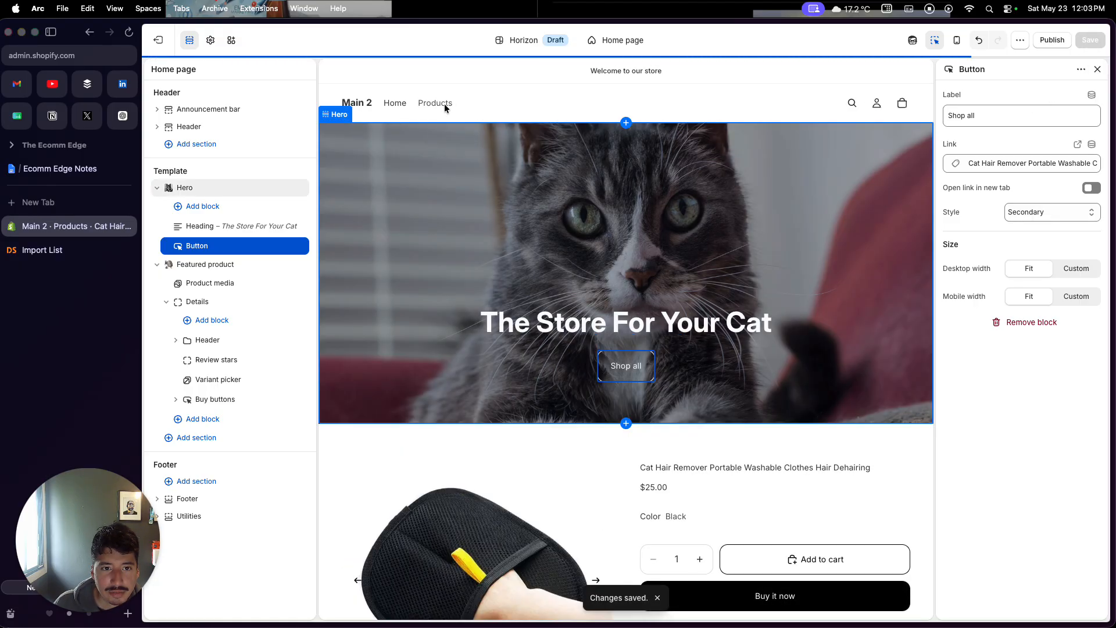
Test the Shop all button by following it to the product page, then return to the home page template
{"action": "scroll", "coordinate": [460, 312], "scroll_direction": "down", "scroll_amount": 5}
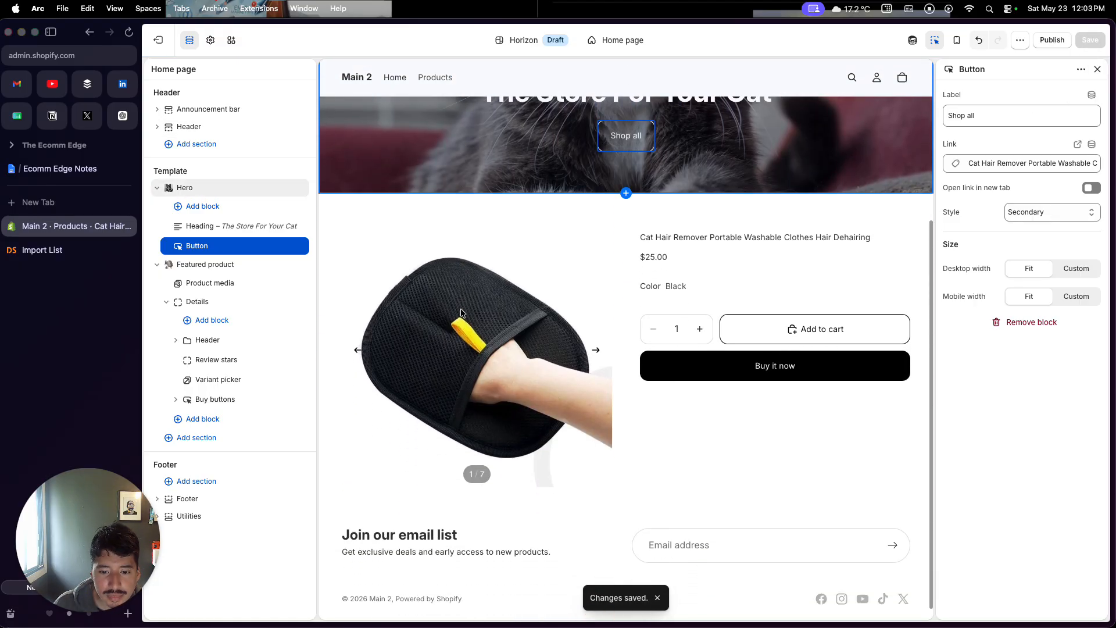
{"action": "scroll", "coordinate": [461, 312], "scroll_direction": "up", "scroll_amount": 5}
{"action": "left_click", "coordinate": [445, 104]}
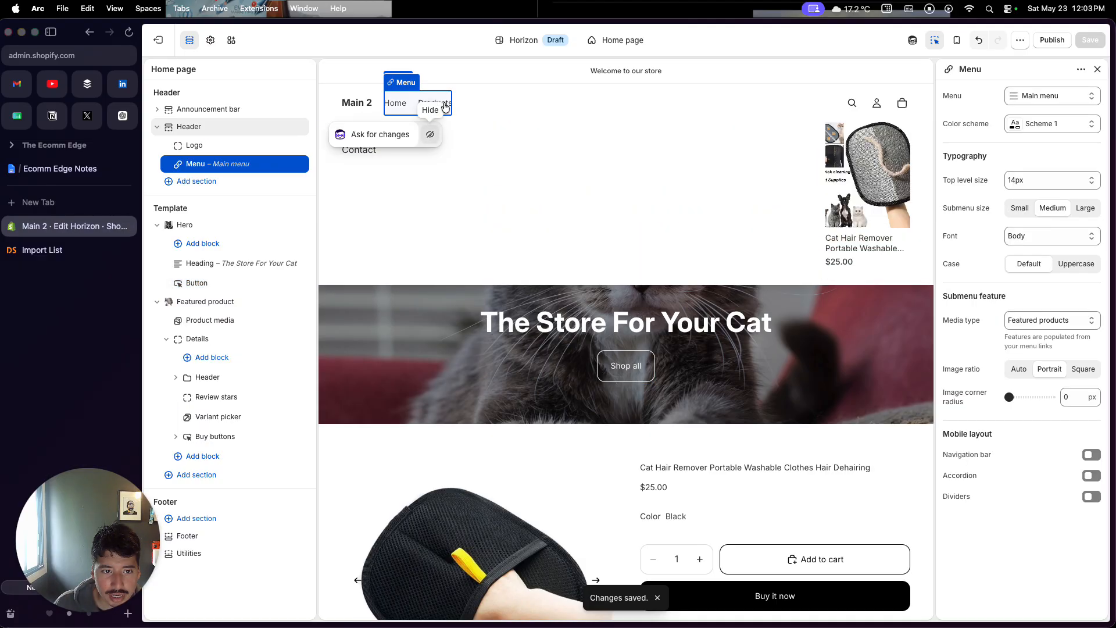
{"action": "left_click", "coordinate": [623, 371]}
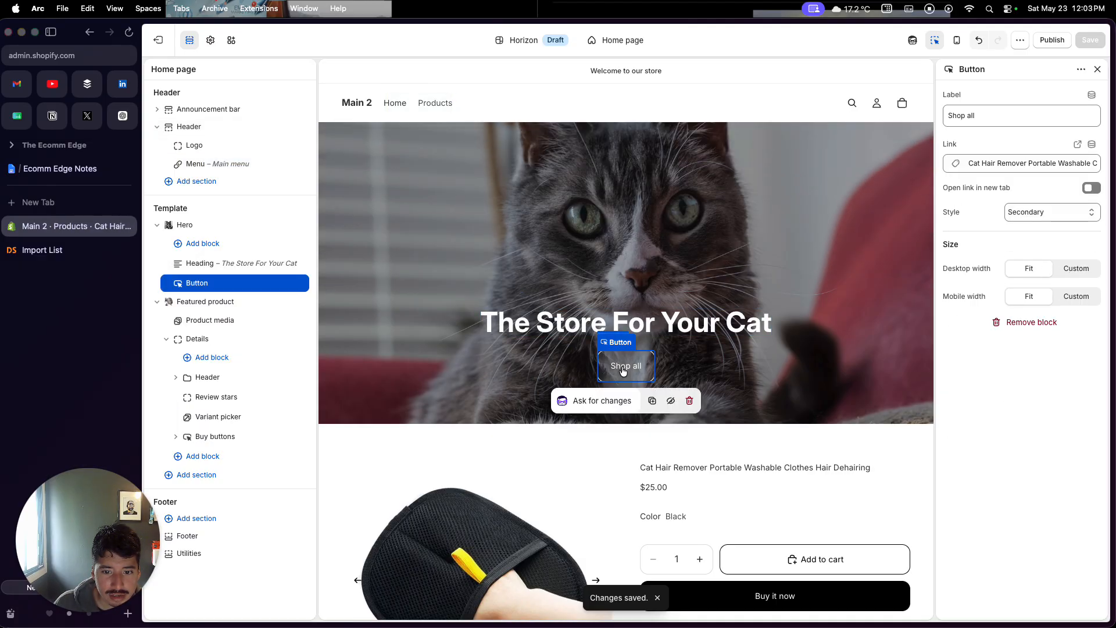
{"action": "left_click", "coordinate": [623, 371]}
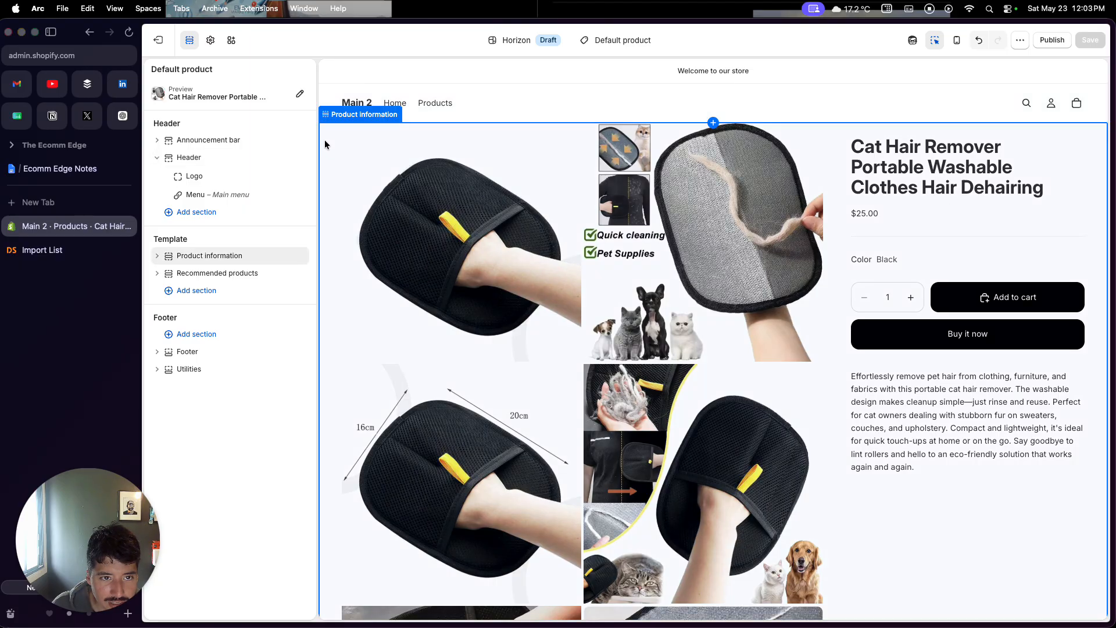
{"action": "left_click", "coordinate": [400, 103]}
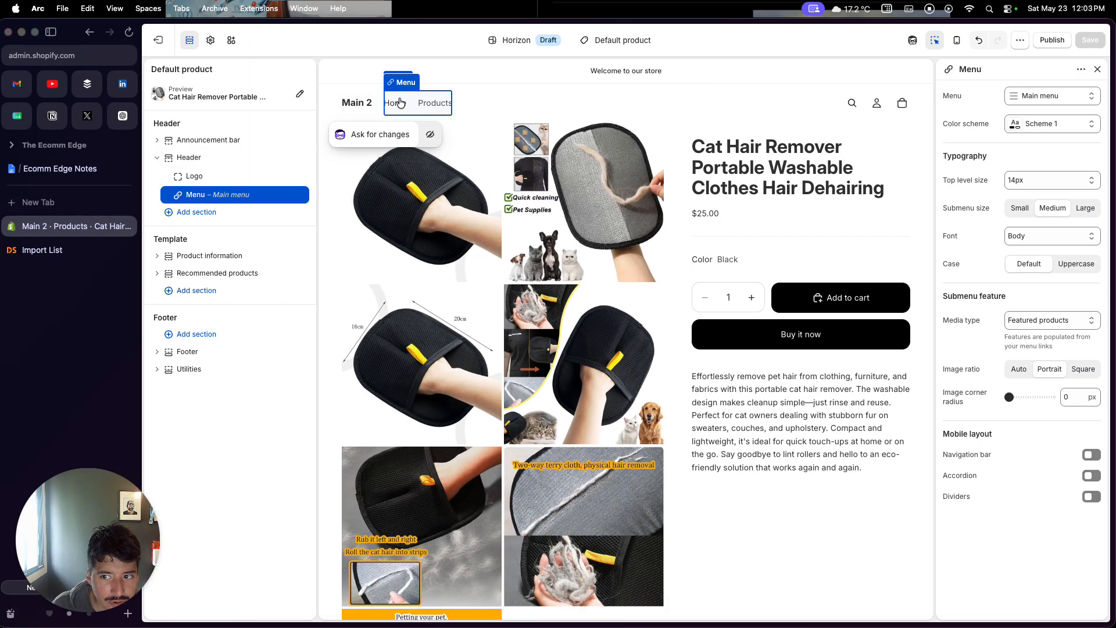
{"action": "left_click", "coordinate": [358, 102]}
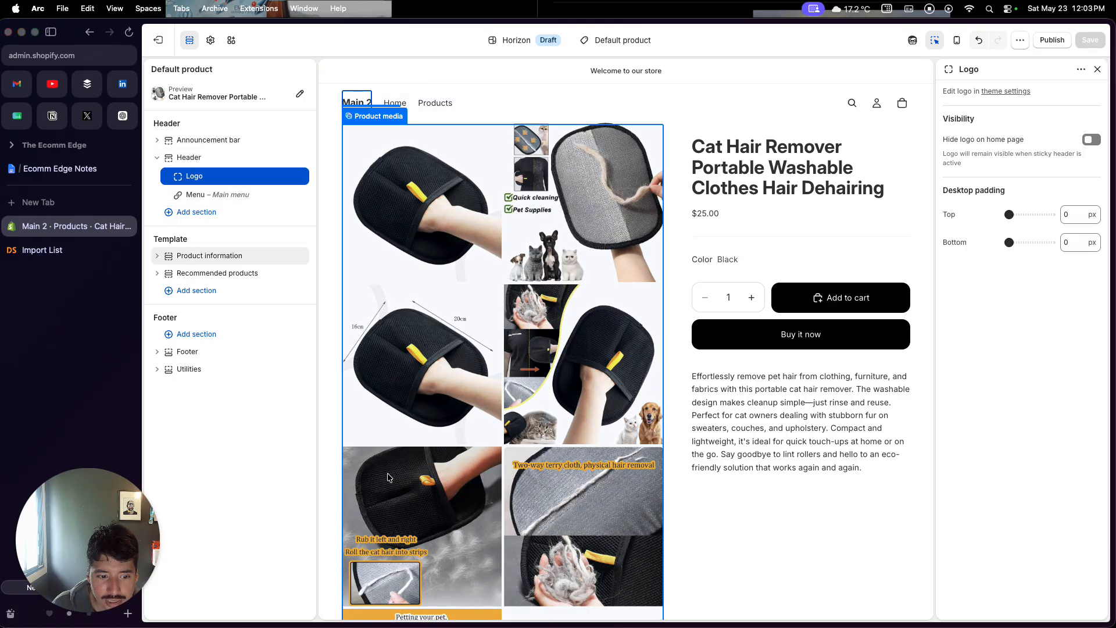
{"action": "left_click", "coordinate": [600, 41]}
{"action": "left_click", "coordinate": [581, 91]}
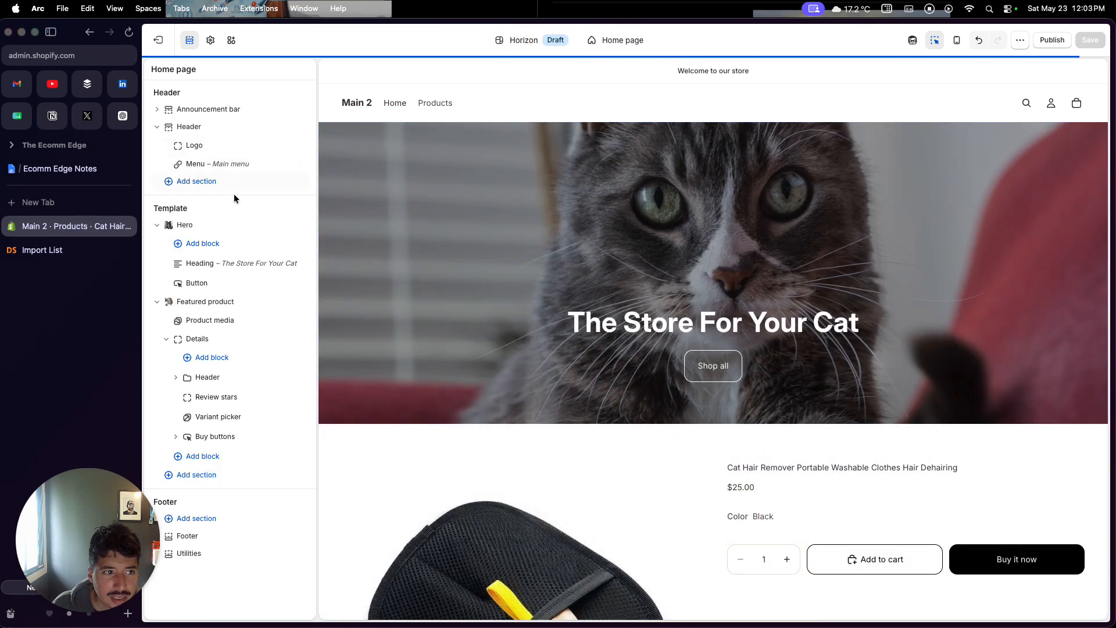
Open the theme's color settings and examine the colors of Scheme 3
{"action": "left_click", "coordinate": [211, 40]}
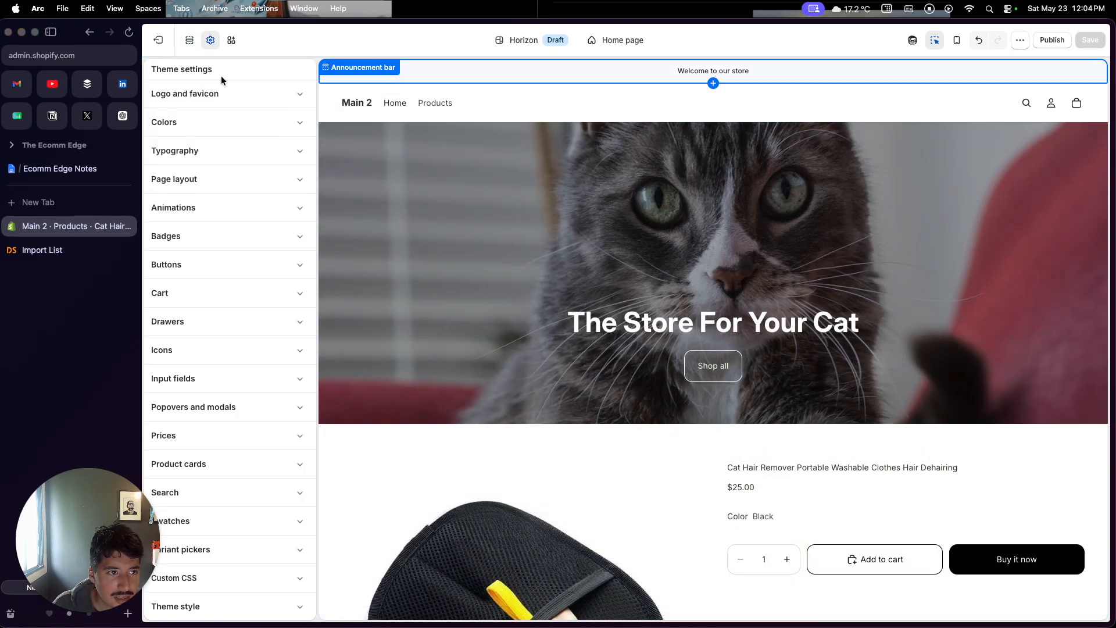
{"action": "left_click", "coordinate": [211, 125]}
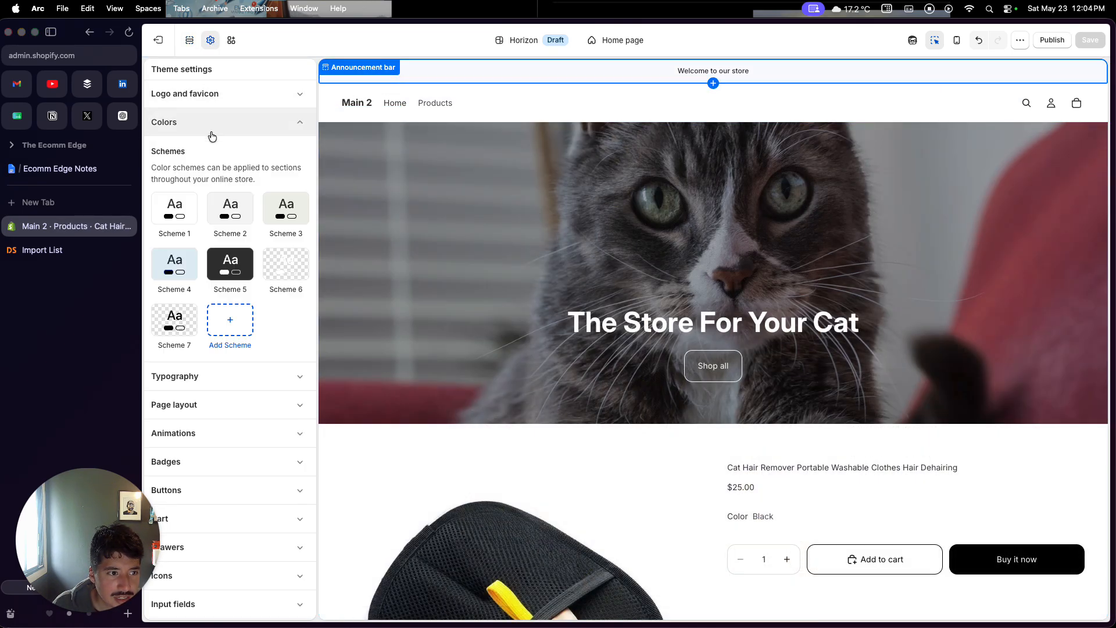
{"action": "left_click", "coordinate": [277, 218]}
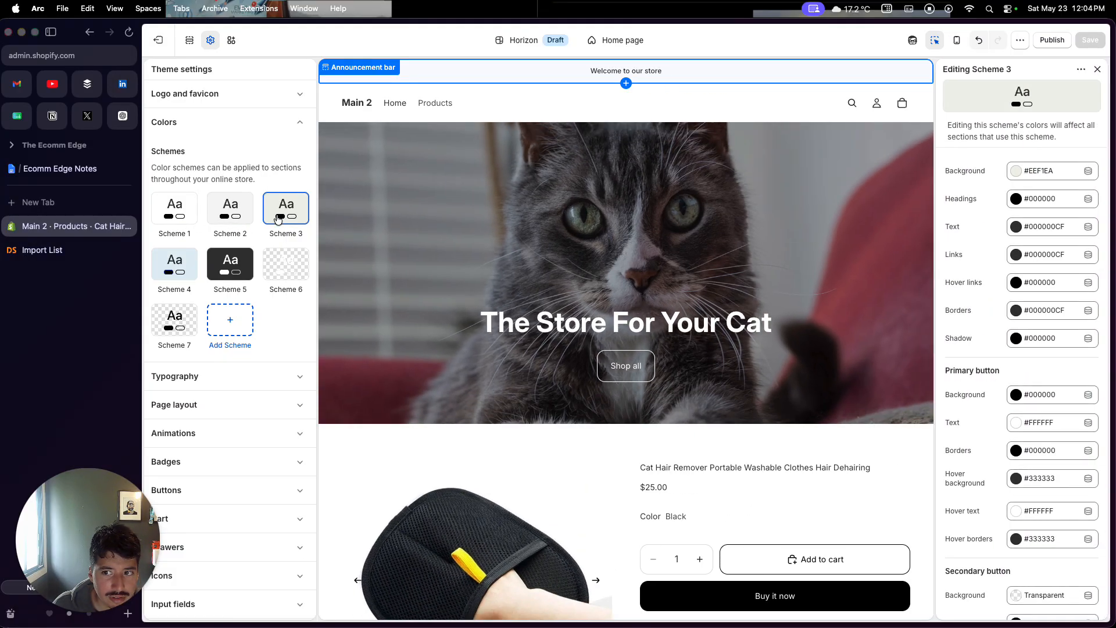
{"action": "scroll", "coordinate": [340, 406], "scroll_direction": "down", "scroll_amount": 5}
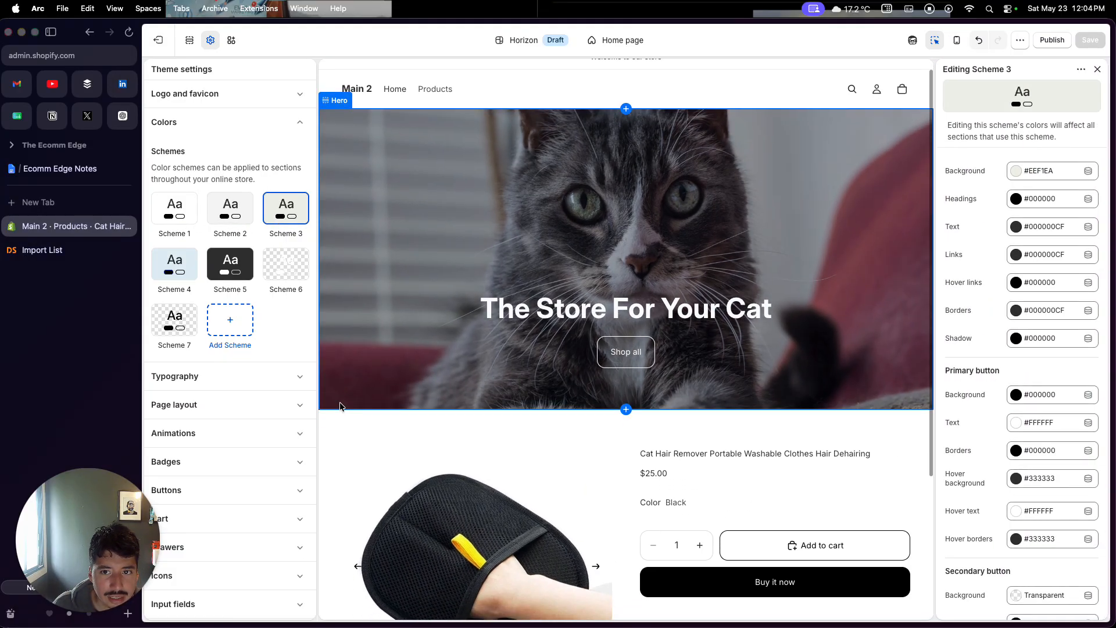
{"action": "scroll", "coordinate": [1023, 275], "scroll_direction": "down", "scroll_amount": 5}
{"action": "scroll", "coordinate": [1028, 271], "scroll_direction": "up", "scroll_amount": 6}
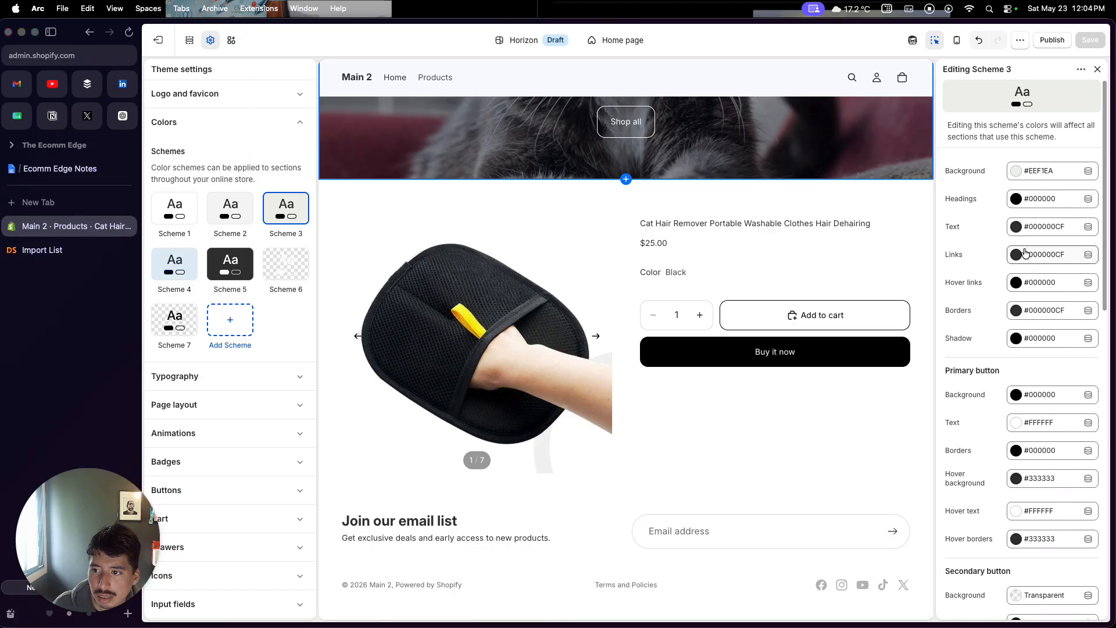
{"action": "scroll", "coordinate": [767, 397], "scroll_direction": "up", "scroll_amount": 5}
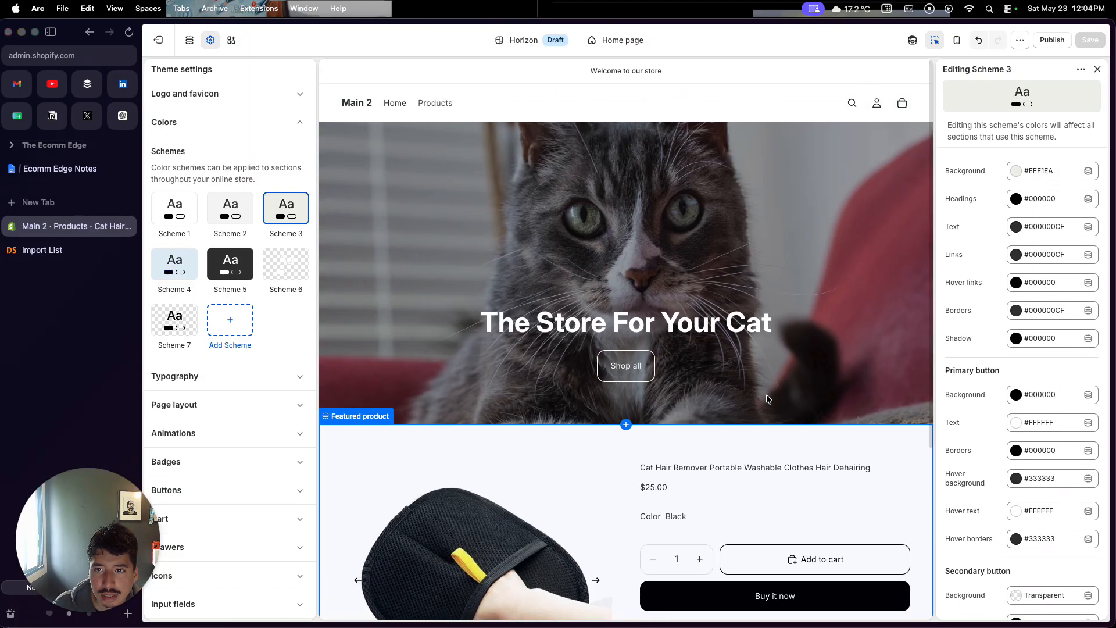
{"action": "scroll", "coordinate": [978, 235], "scroll_direction": "down", "scroll_amount": 15}
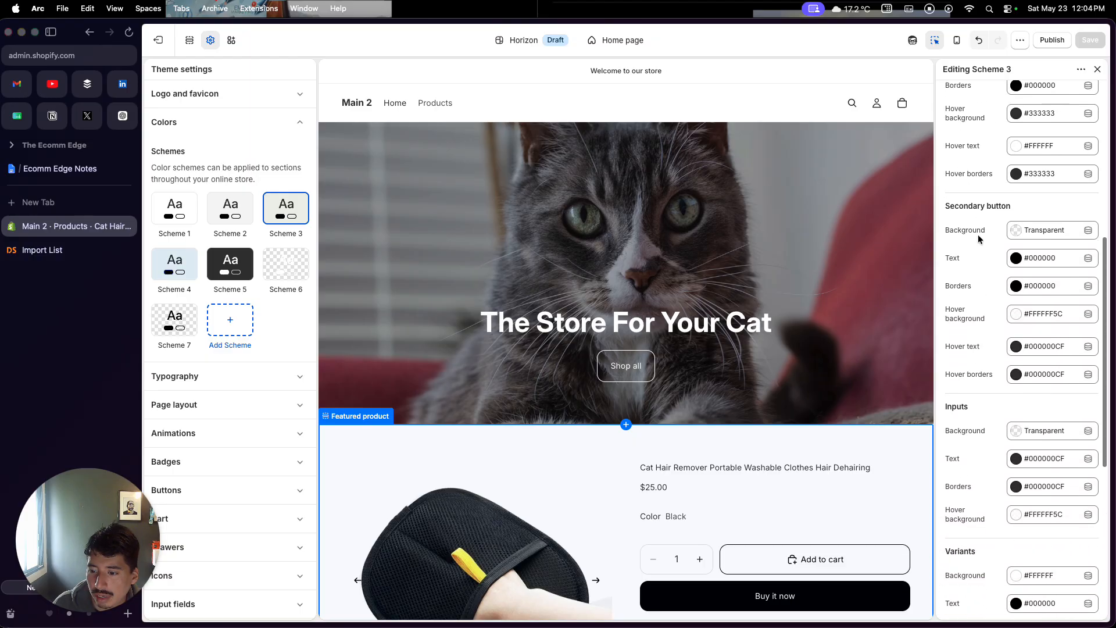
{"action": "scroll", "coordinate": [978, 235], "scroll_direction": "up", "scroll_amount": 15}
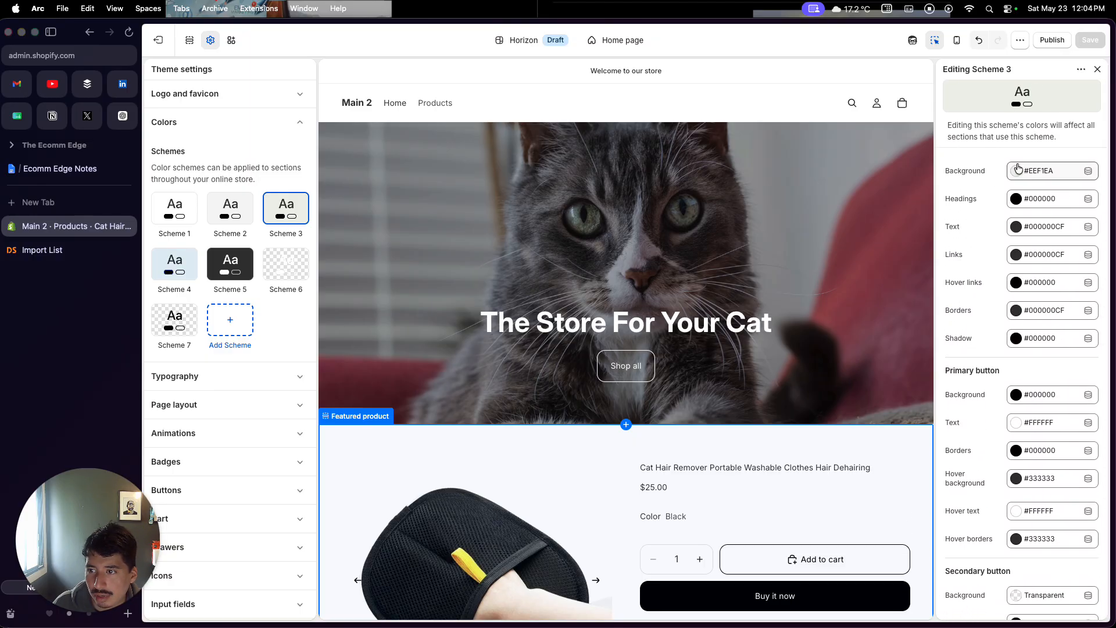
{"action": "left_click", "coordinate": [1089, 171]}
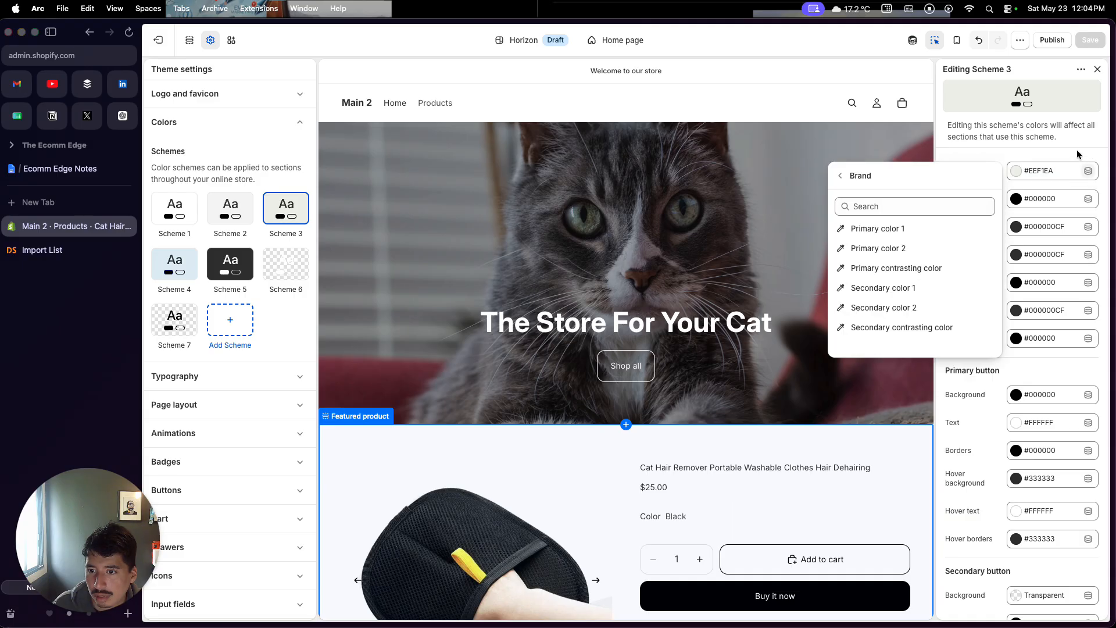
{"action": "left_click", "coordinate": [1077, 149]}
{"action": "left_click", "coordinate": [1046, 172]}
{"action": "left_click", "coordinate": [1049, 148]}
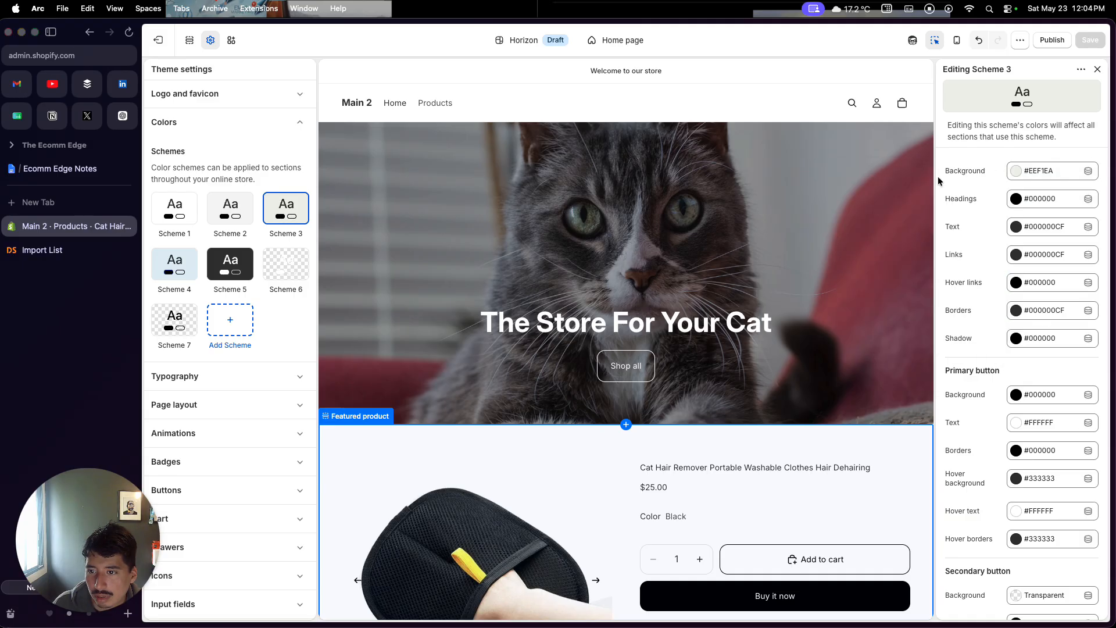
Set the Featured product section's color scheme to Scheme 3
{"action": "left_click", "coordinate": [750, 109]}
{"action": "scroll", "coordinate": [645, 249], "scroll_direction": "down", "scroll_amount": 5}
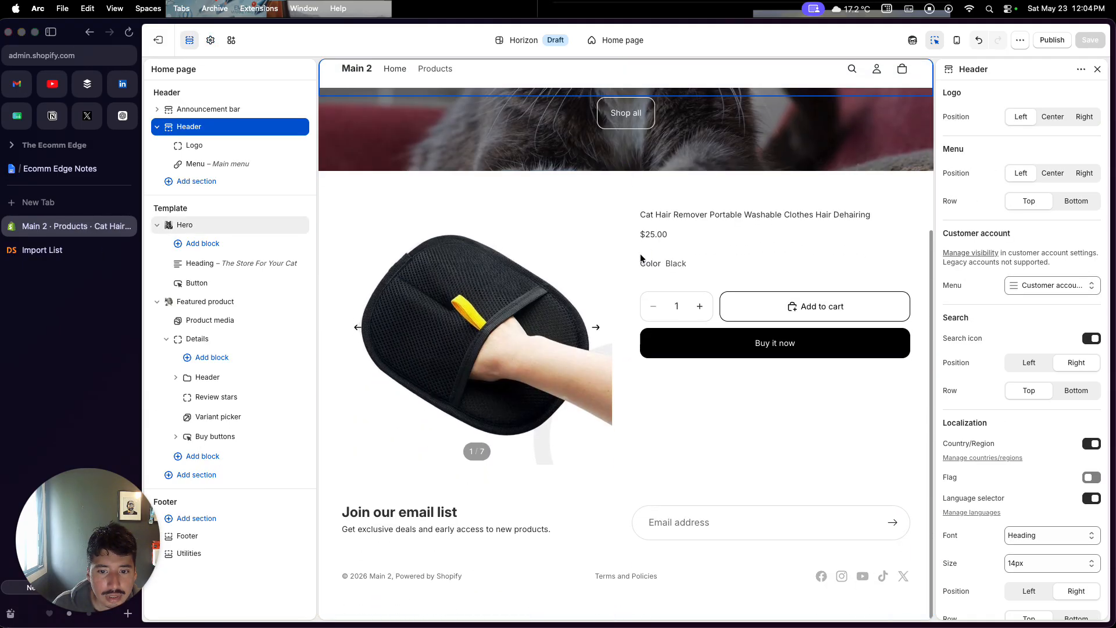
{"action": "left_click", "coordinate": [710, 442]}
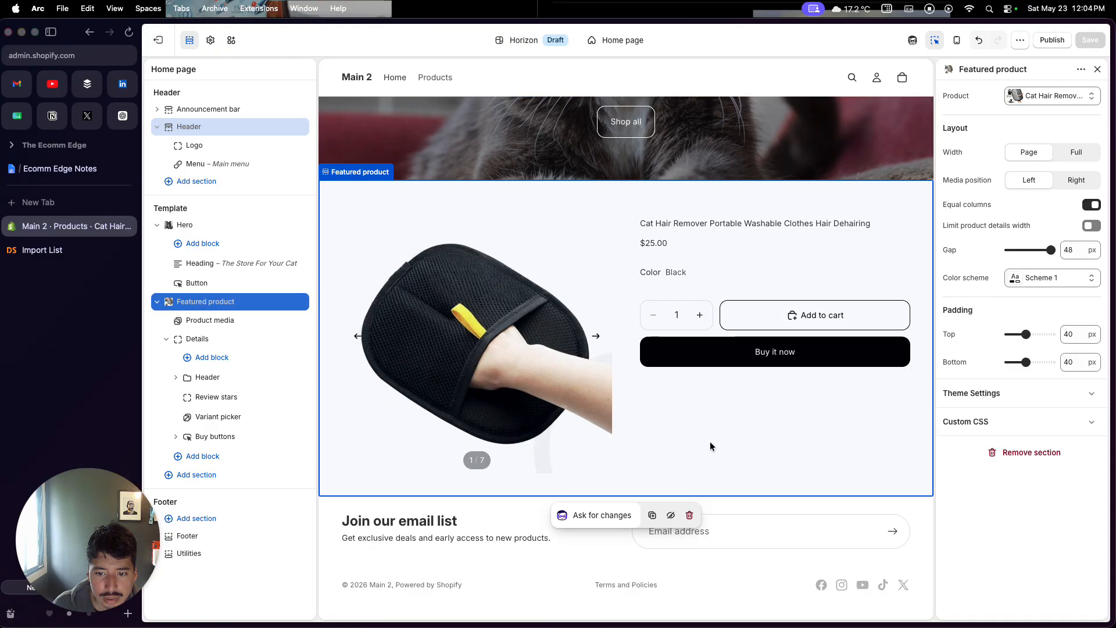
{"action": "left_click", "coordinate": [1045, 279]}
{"action": "left_click", "coordinate": [1032, 371]}
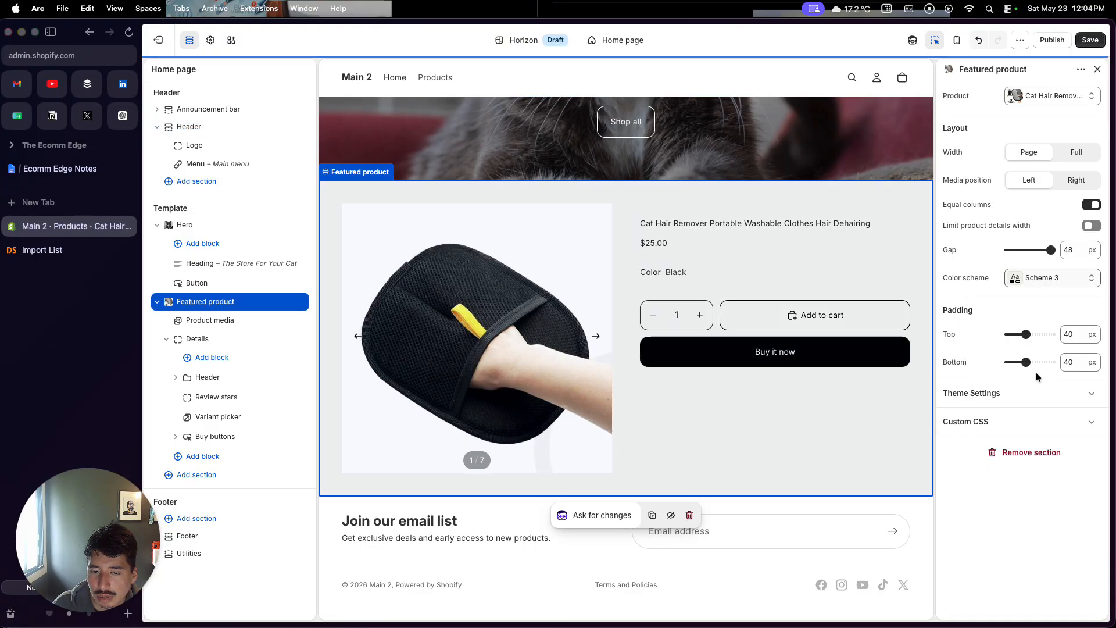
Set the footer Utilities section's color scheme to Scheme 3
{"action": "left_click", "coordinate": [567, 599]}
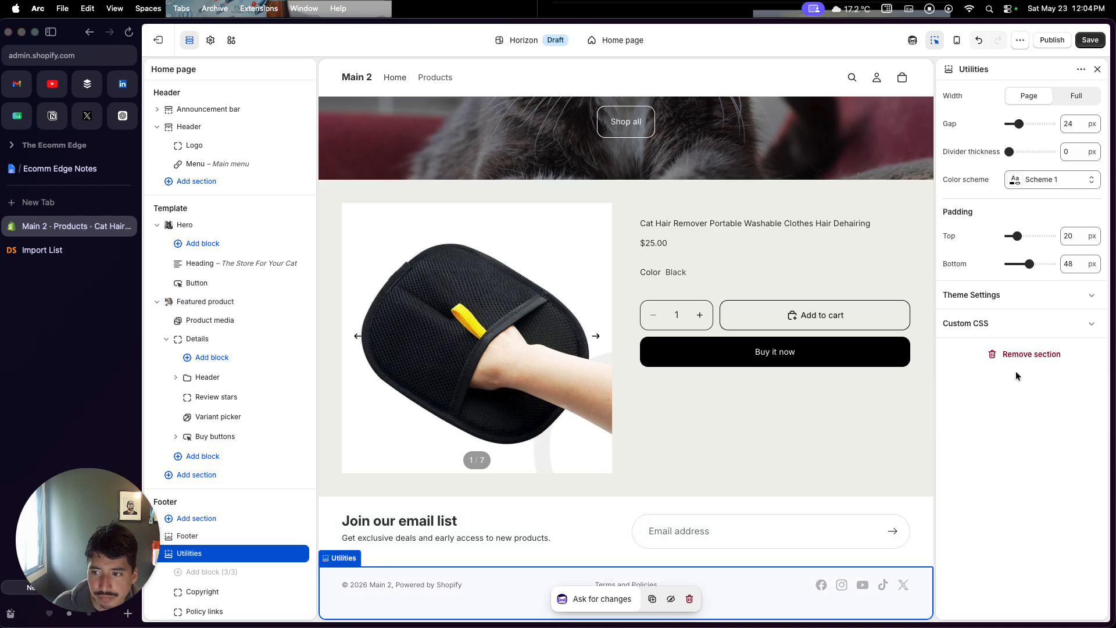
{"action": "left_click", "coordinate": [1072, 185]}
{"action": "left_click", "coordinate": [1029, 288]}
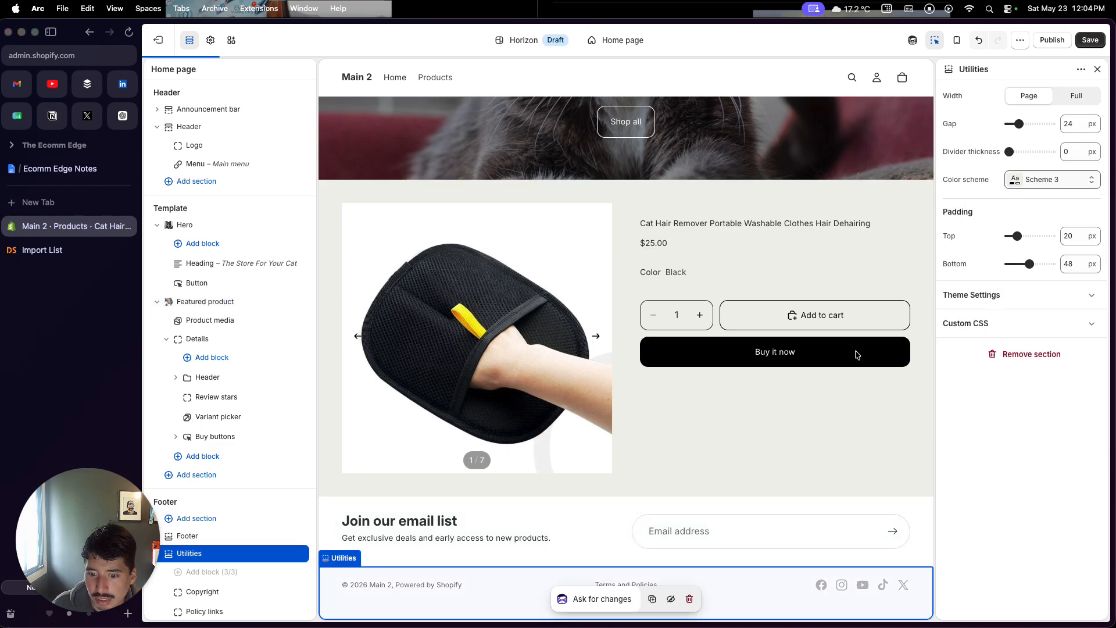
Set the Footer section's color scheme to Scheme 3
{"action": "left_click", "coordinate": [615, 540]}
{"action": "left_click", "coordinate": [681, 504]}
{"action": "left_click", "coordinate": [1087, 154]}
{"action": "left_click", "coordinate": [1038, 272]}
{"action": "scroll", "coordinate": [774, 357], "scroll_direction": "up", "scroll_amount": 5}
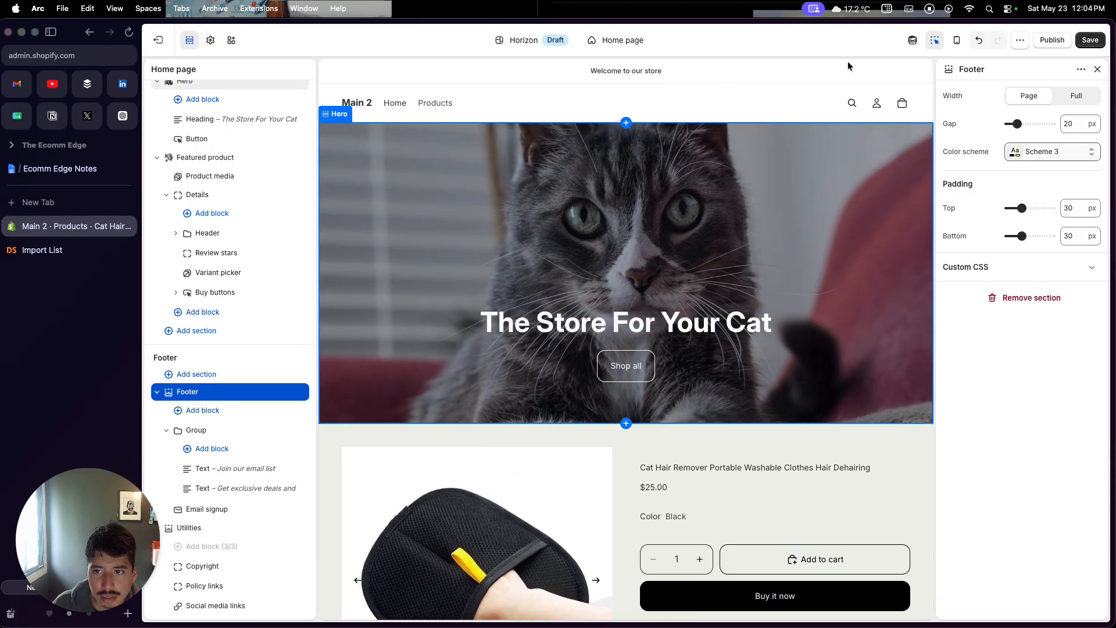
Set the Header section's default color scheme to Scheme 3
{"action": "left_click", "coordinate": [797, 102]}
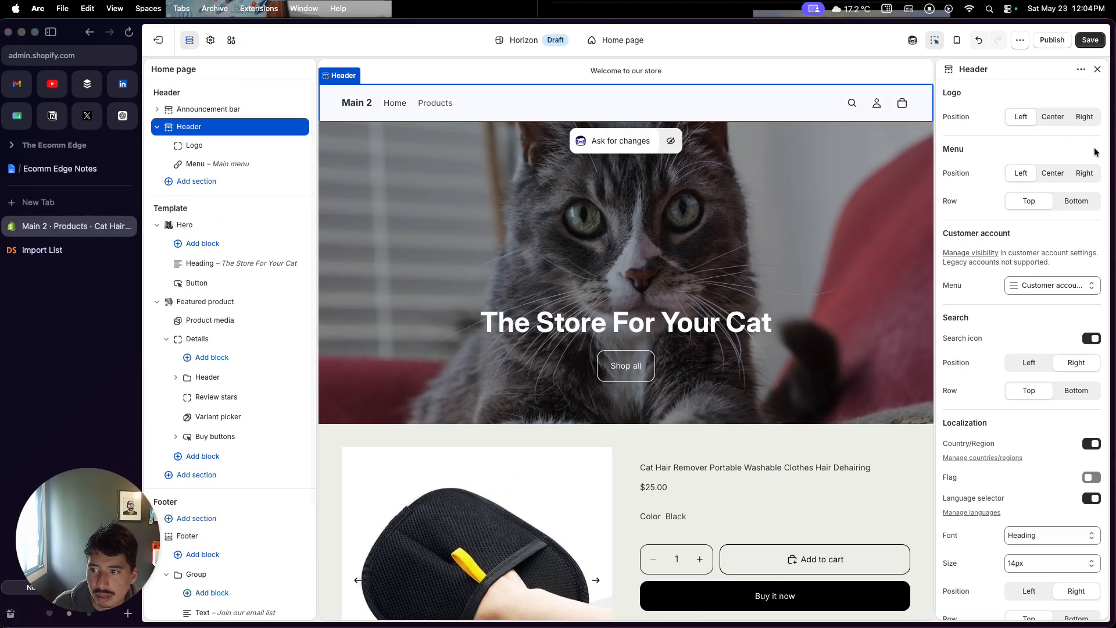
{"action": "scroll", "coordinate": [1050, 361], "scroll_direction": "down", "scroll_amount": 5}
{"action": "scroll", "coordinate": [1051, 360], "scroll_direction": "down", "scroll_amount": 3}
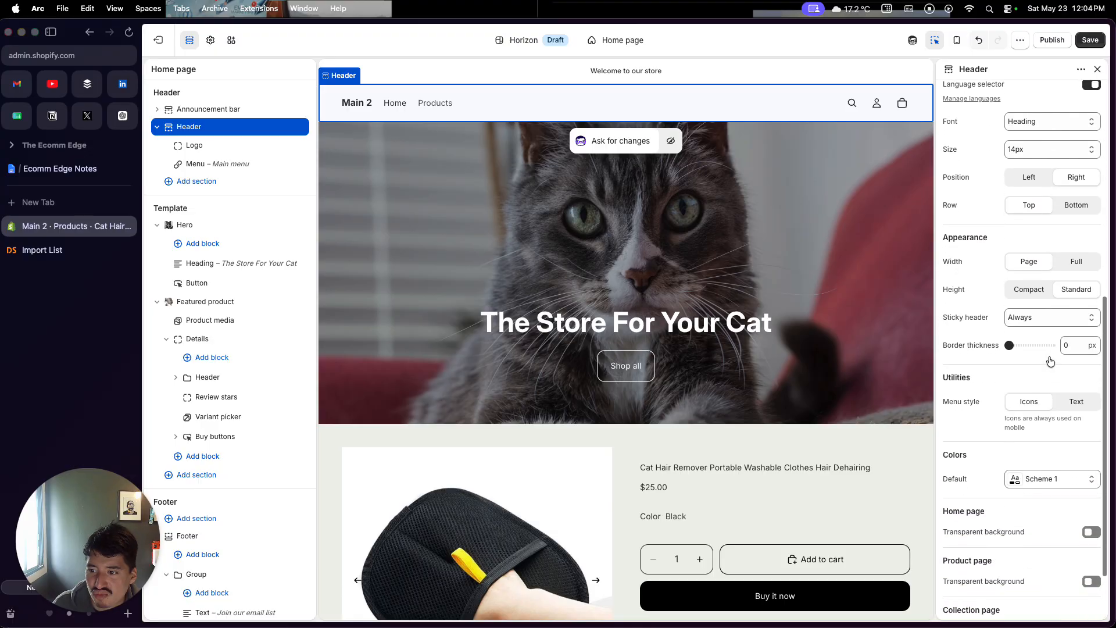
{"action": "left_click", "coordinate": [1041, 470]}
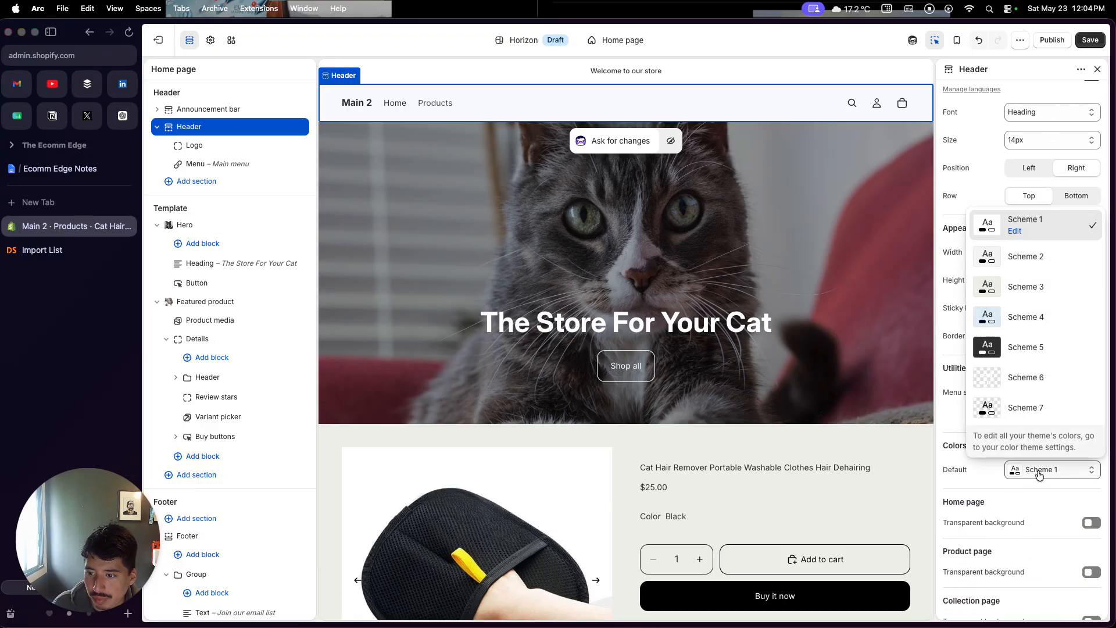
{"action": "left_click", "coordinate": [1027, 287]}
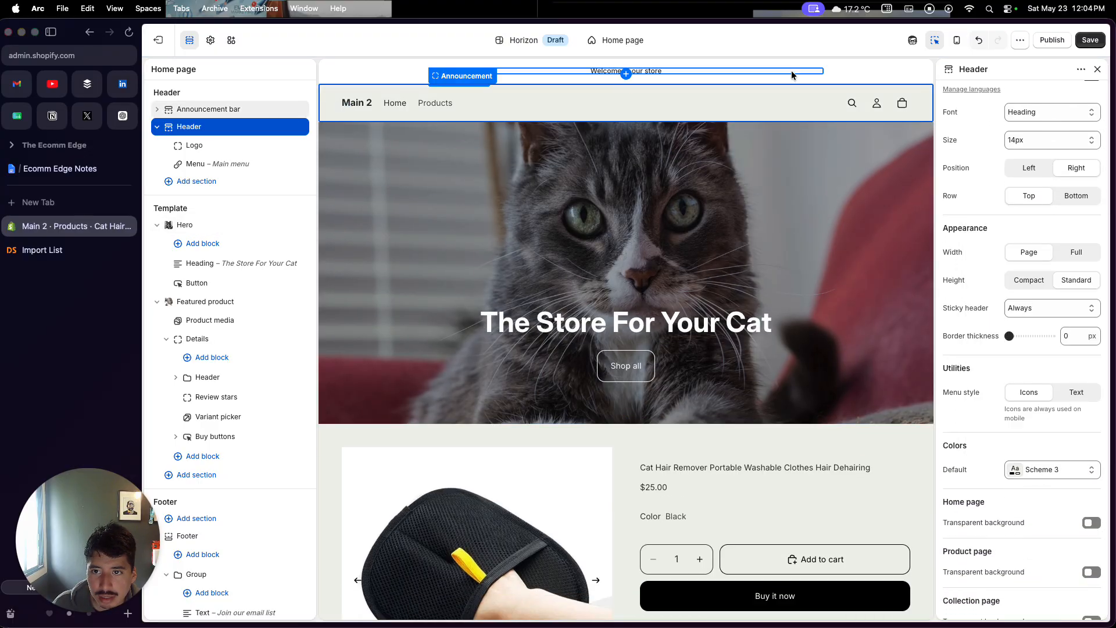
Set the Announcement bar's color scheme to Scheme 3
{"action": "left_click", "coordinate": [791, 71]}
{"action": "left_click", "coordinate": [850, 76]}
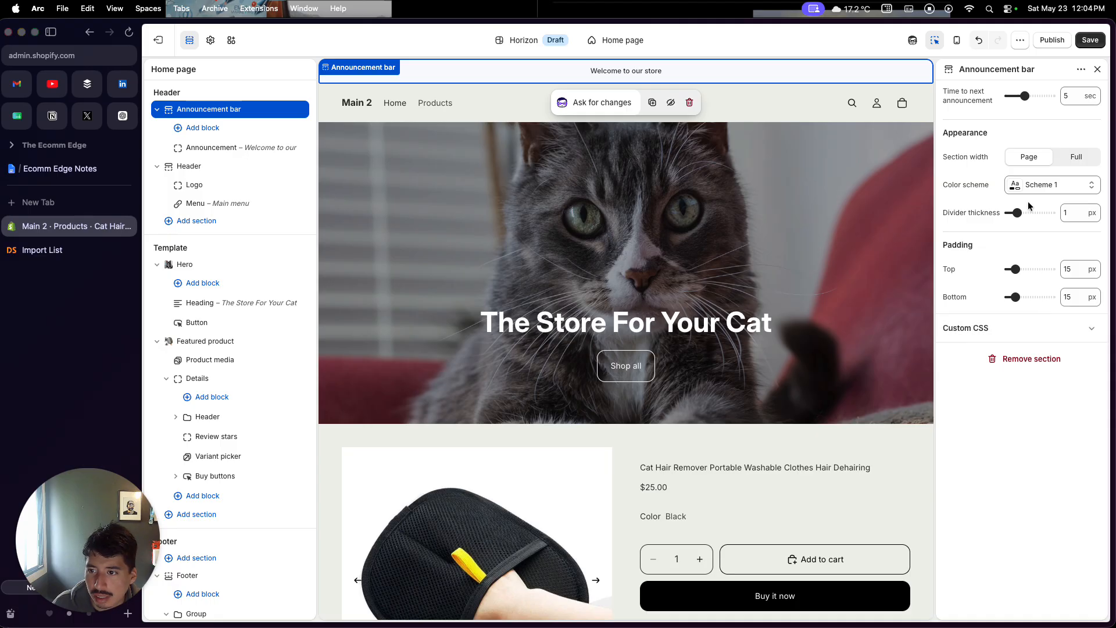
{"action": "left_click", "coordinate": [1032, 185]}
{"action": "left_click", "coordinate": [1022, 278]}
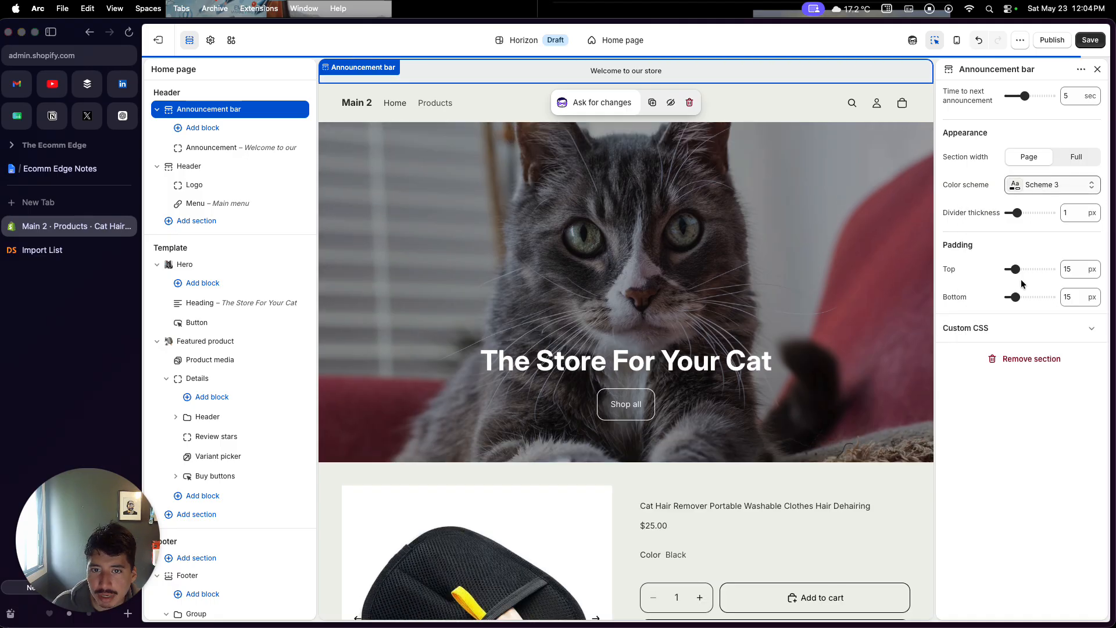
Open the theme settings' color schemes to review them against the page
{"action": "scroll", "coordinate": [760, 428], "scroll_direction": "down", "scroll_amount": 5}
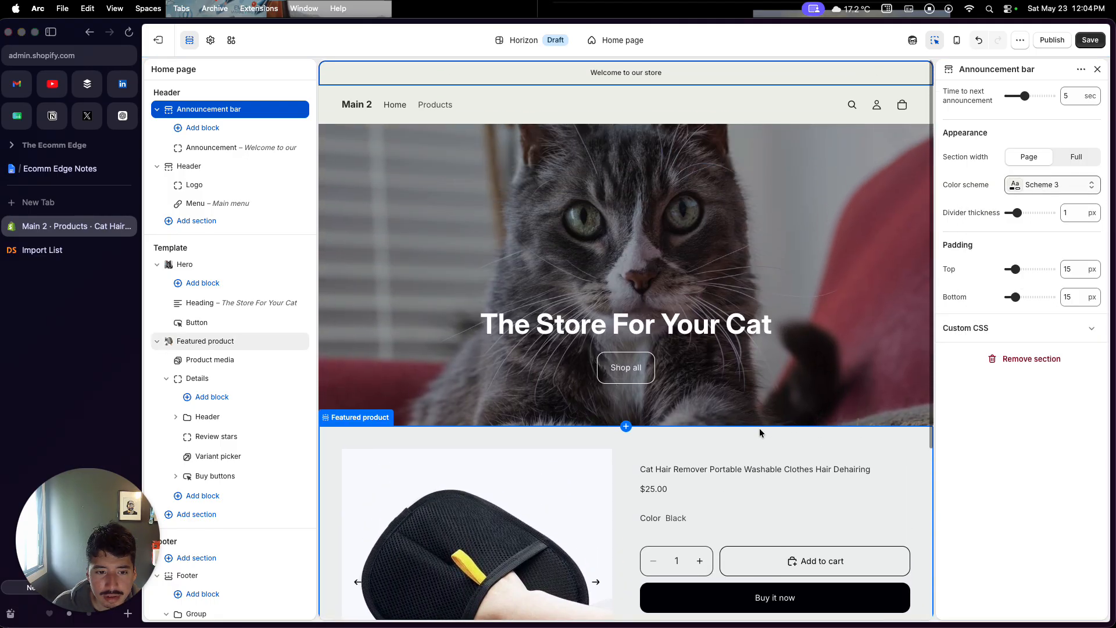
{"action": "scroll", "coordinate": [424, 372], "scroll_direction": "down", "scroll_amount": 5}
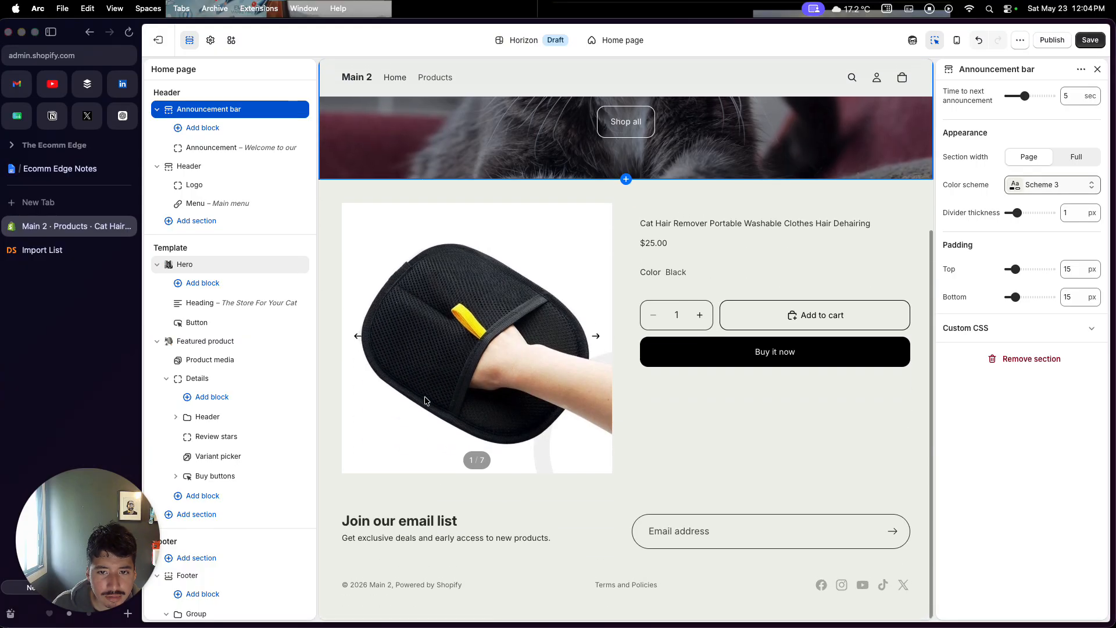
{"action": "left_click", "coordinate": [213, 43]}
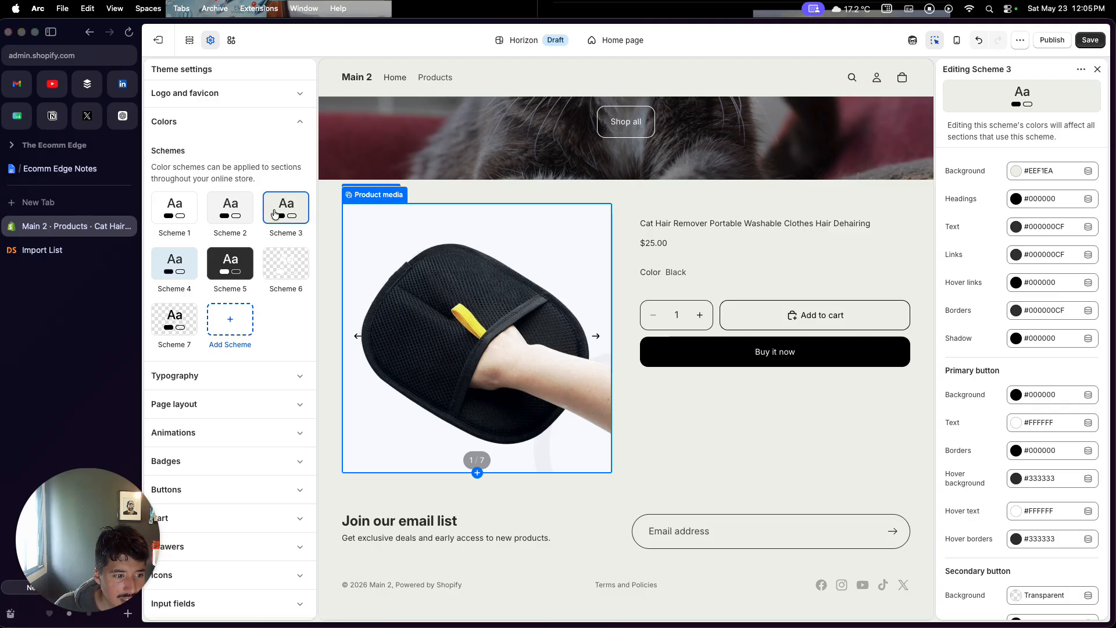
{"action": "scroll", "coordinate": [275, 213], "scroll_direction": "down", "scroll_amount": 1}
Open the Default product template, set its Product information section's color scheme to Scheme 3, and save the theme
{"action": "left_click", "coordinate": [622, 40]}
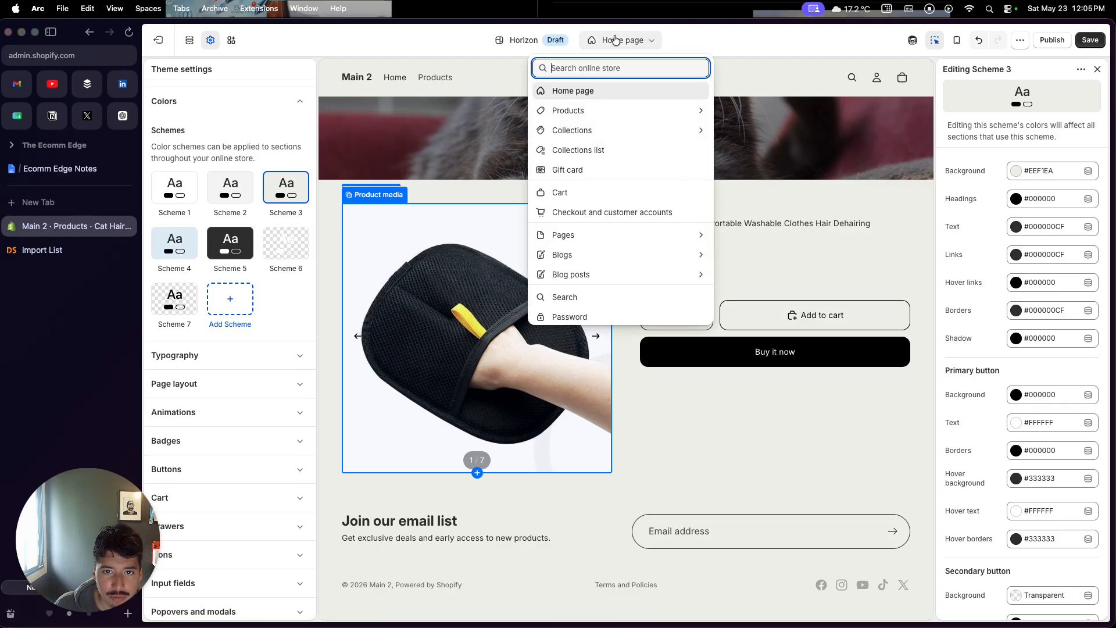
{"action": "left_click", "coordinate": [593, 114]}
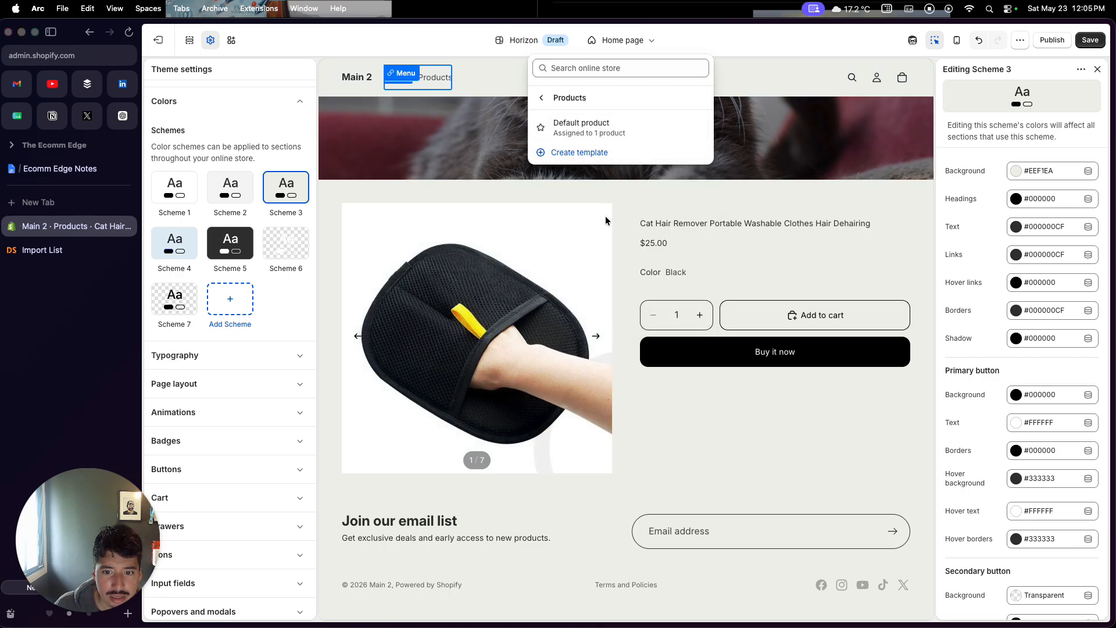
{"action": "left_click", "coordinate": [665, 401]}
{"action": "scroll", "coordinate": [652, 384], "scroll_direction": "up", "scroll_amount": 5}
{"action": "left_click", "coordinate": [627, 366]}
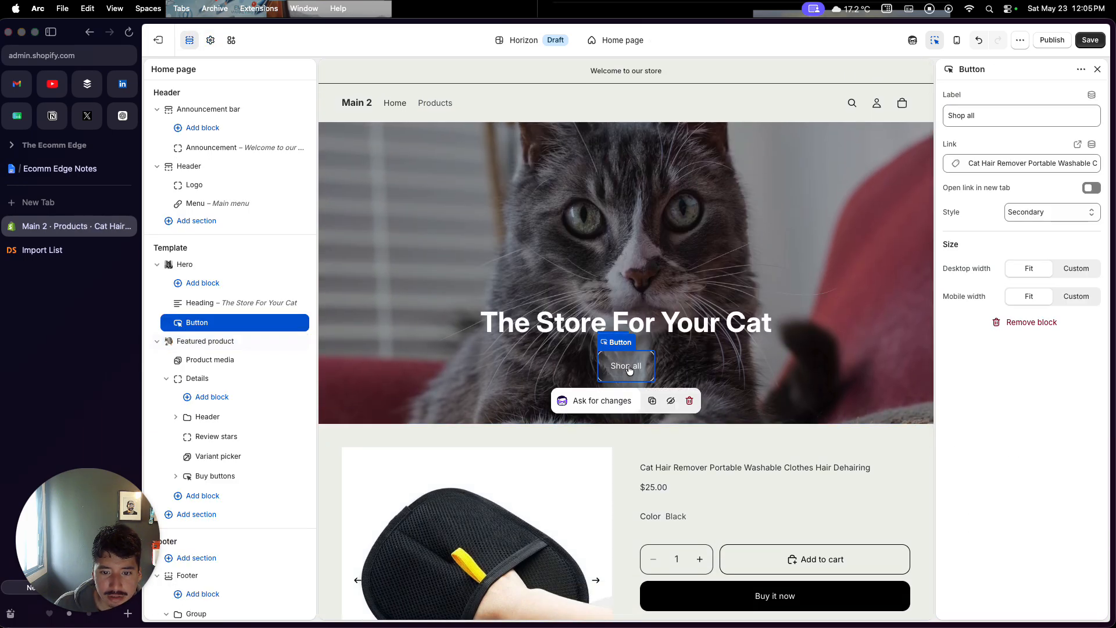
{"action": "left_click", "coordinate": [628, 368]}
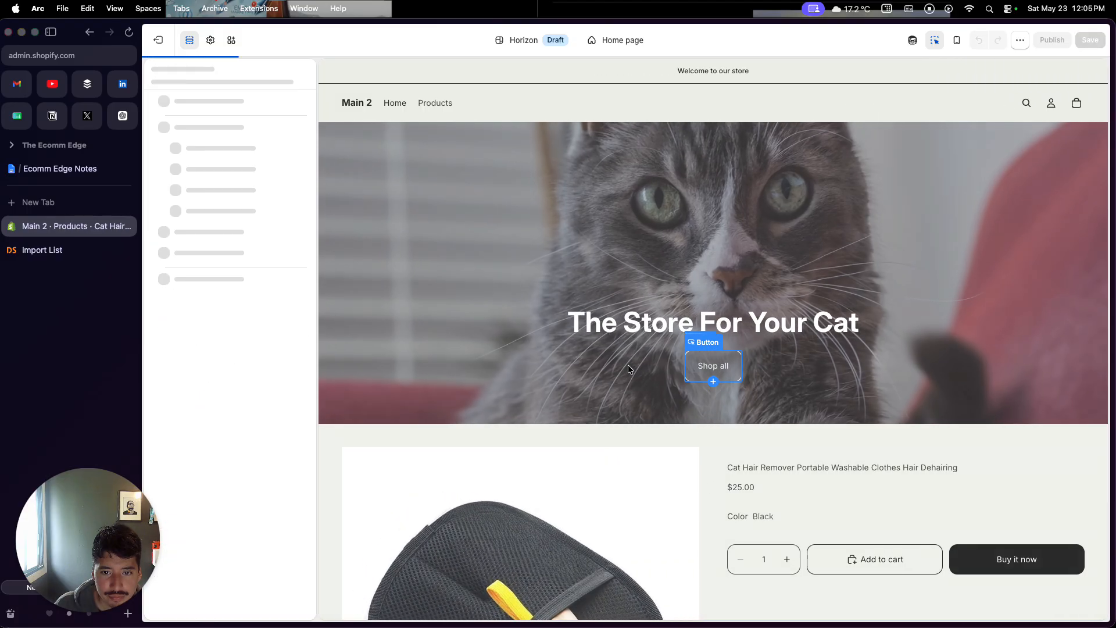
{"action": "scroll", "coordinate": [794, 231], "scroll_direction": "down", "scroll_amount": 10}
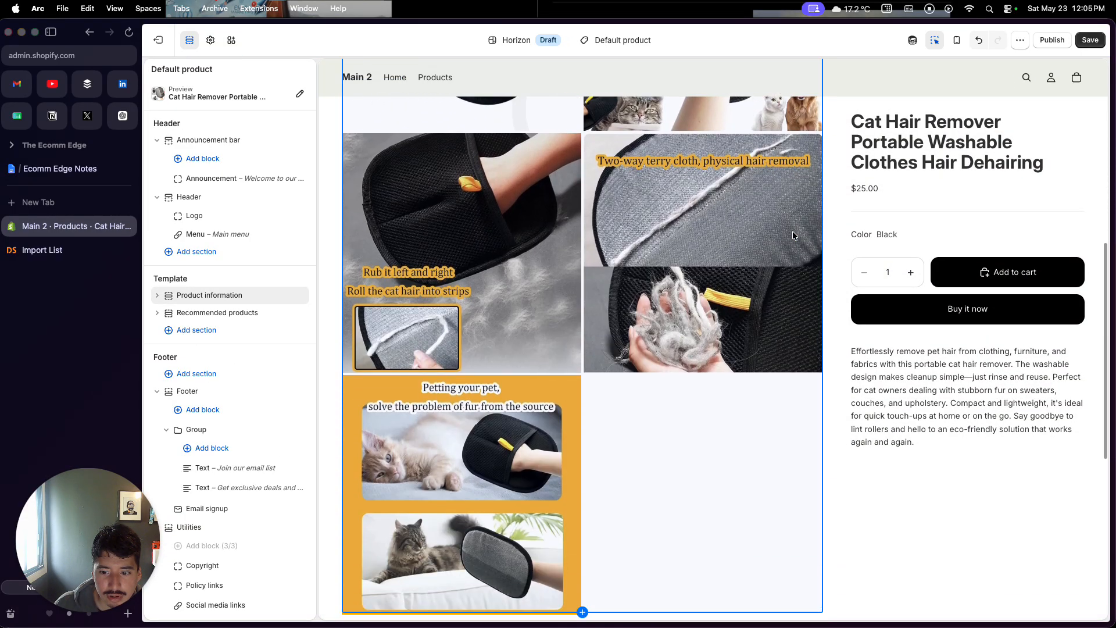
{"action": "left_click", "coordinate": [881, 473]}
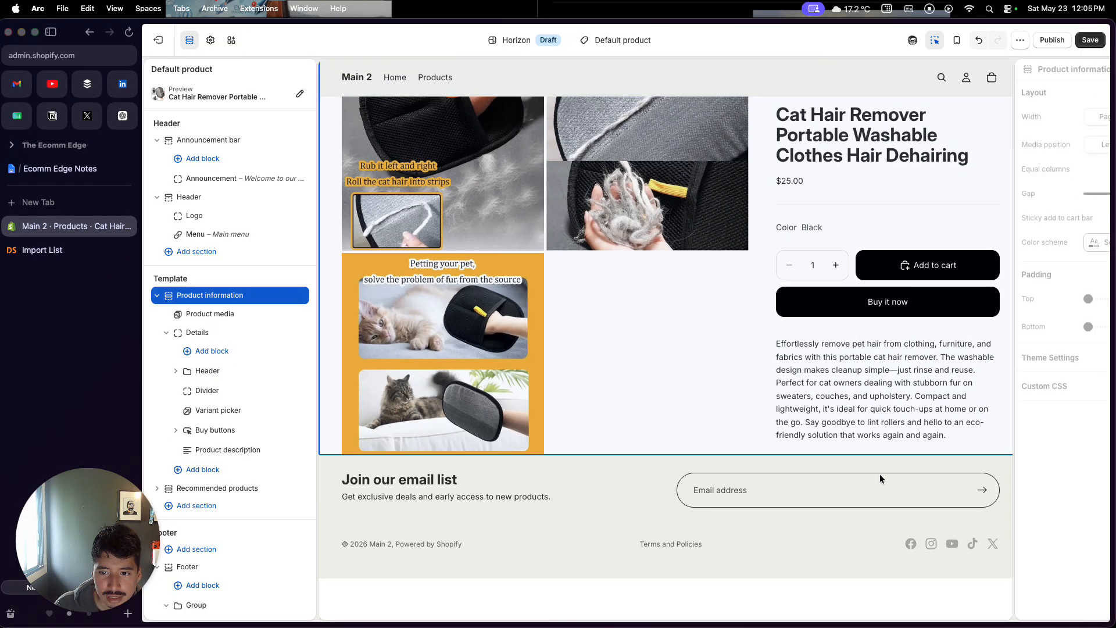
{"action": "left_click", "coordinate": [1053, 242]}
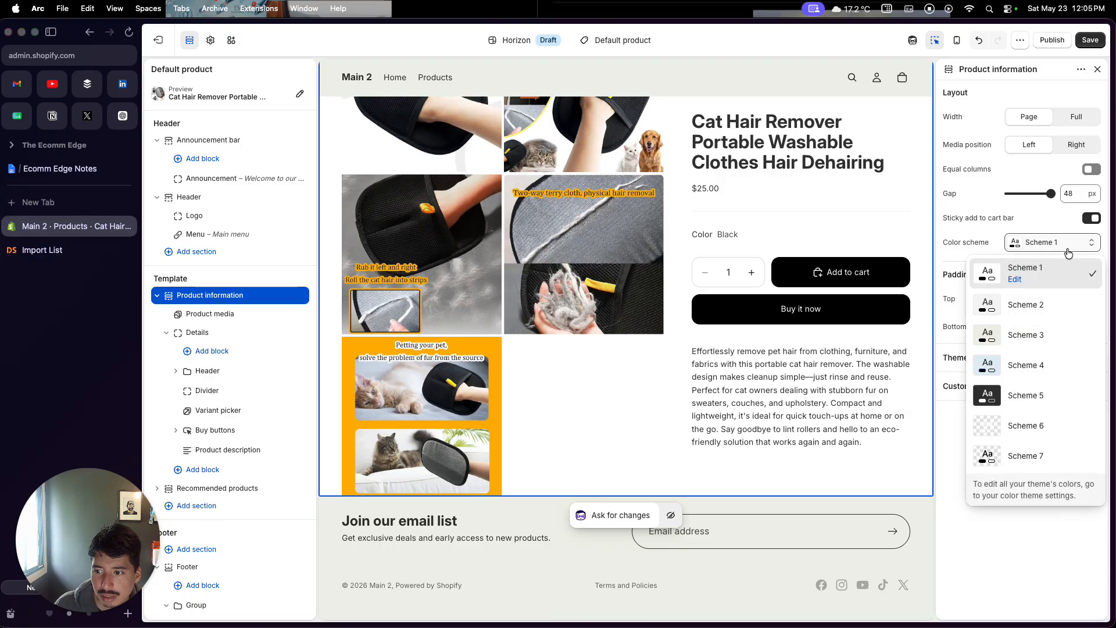
{"action": "left_click", "coordinate": [1051, 339]}
{"action": "scroll", "coordinate": [797, 456], "scroll_direction": "up", "scroll_amount": 10}
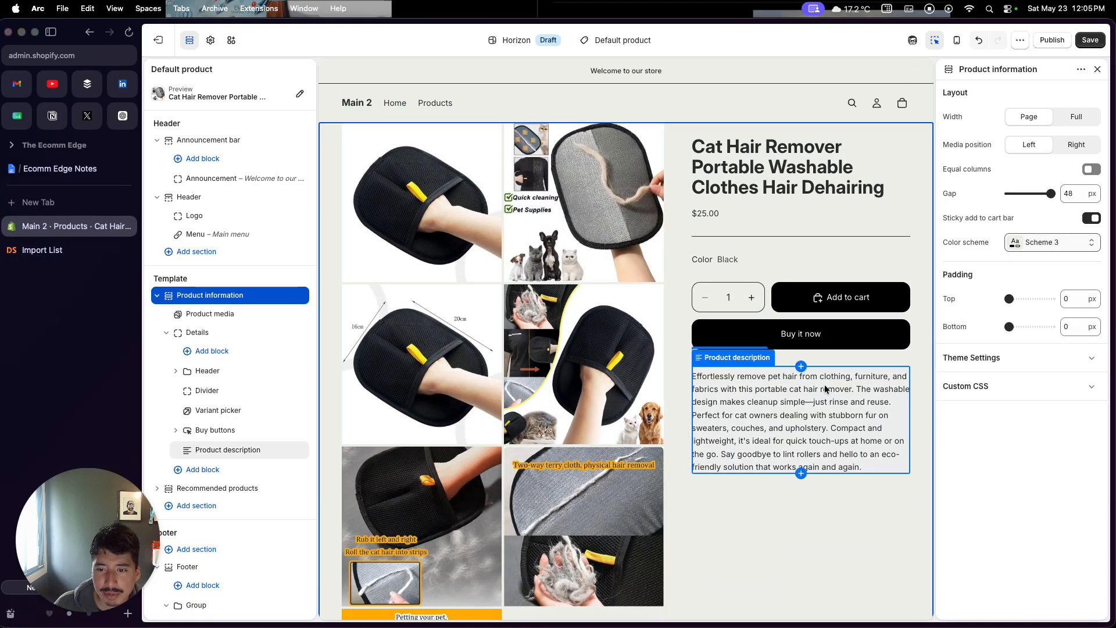
{"action": "left_click", "coordinate": [1093, 39]}
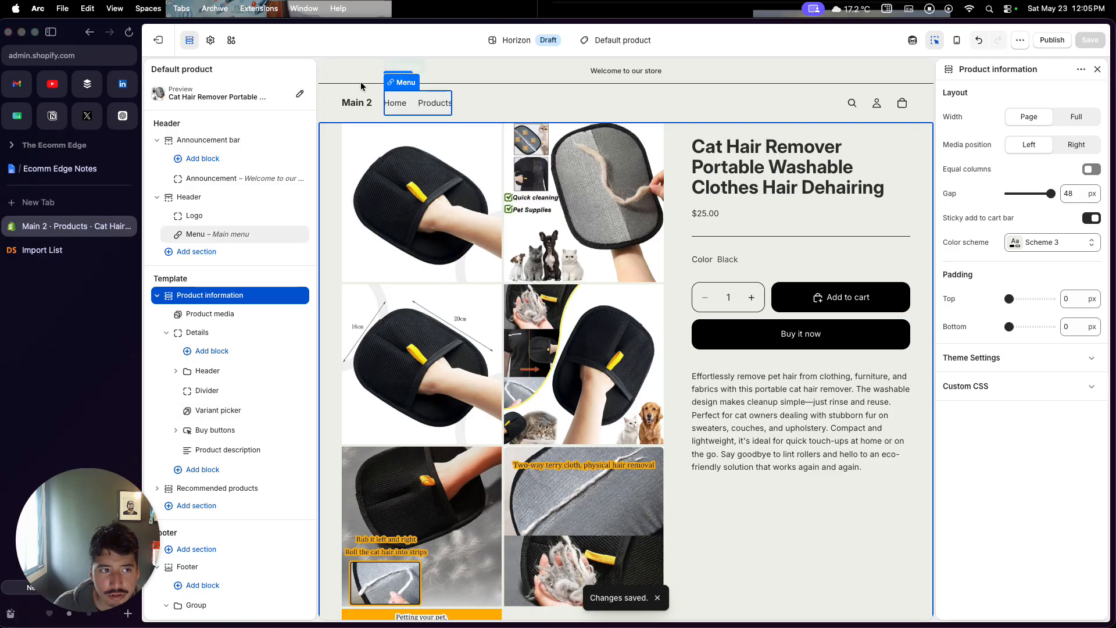
Leave the theme editor and review the store's Pages list
{"action": "left_click", "coordinate": [157, 47]}
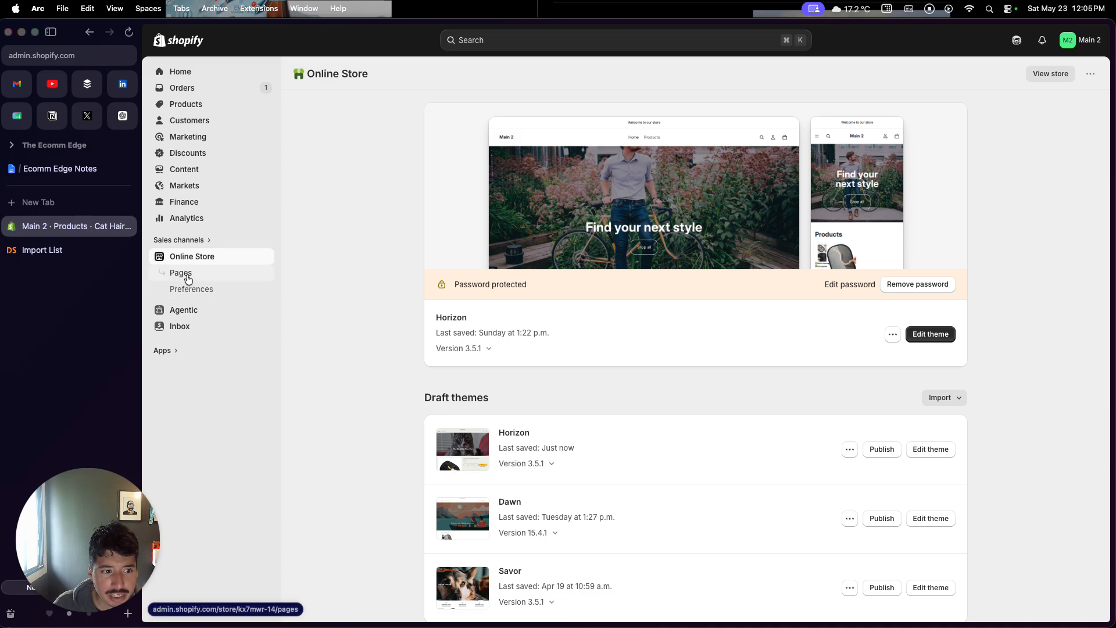
{"action": "left_click", "coordinate": [187, 279]}
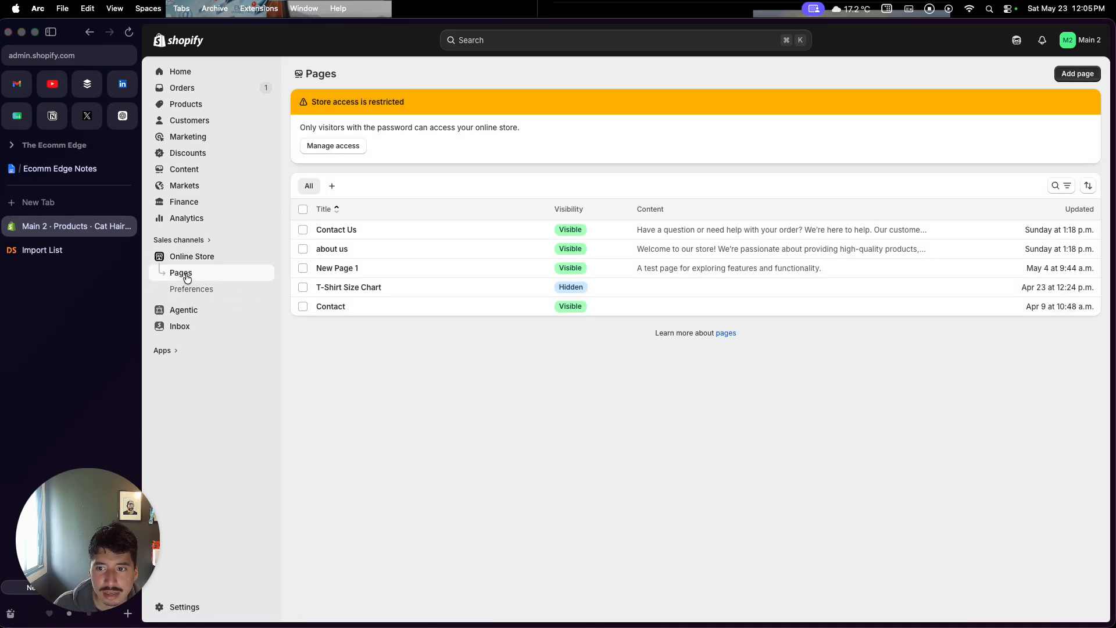
{"action": "left_click", "coordinate": [1091, 74]}
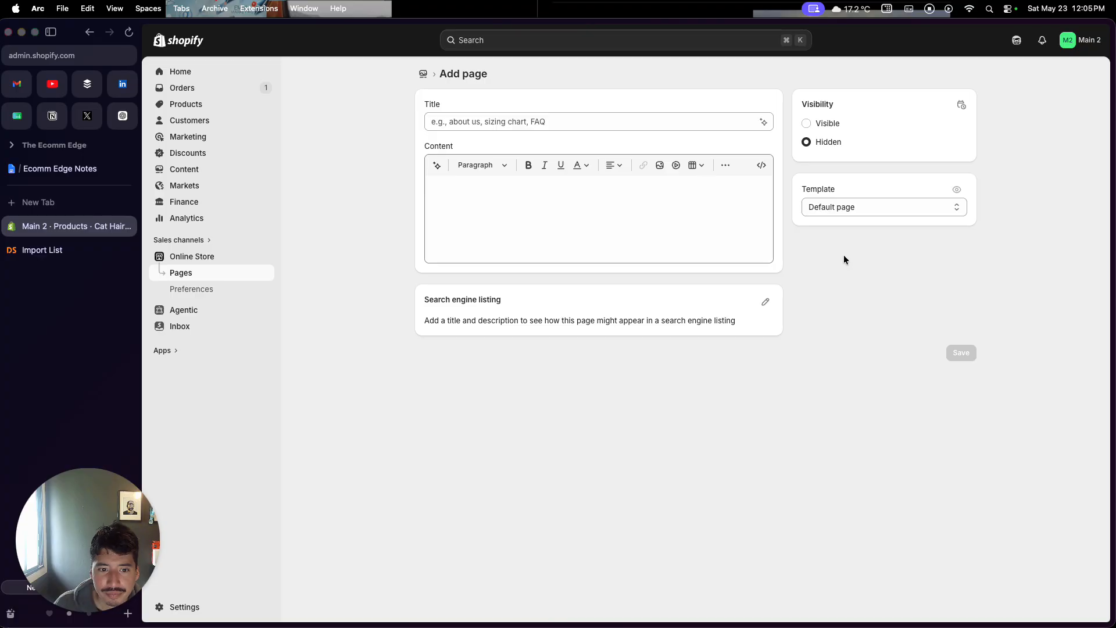
{"action": "left_click", "coordinate": [242, 278]}
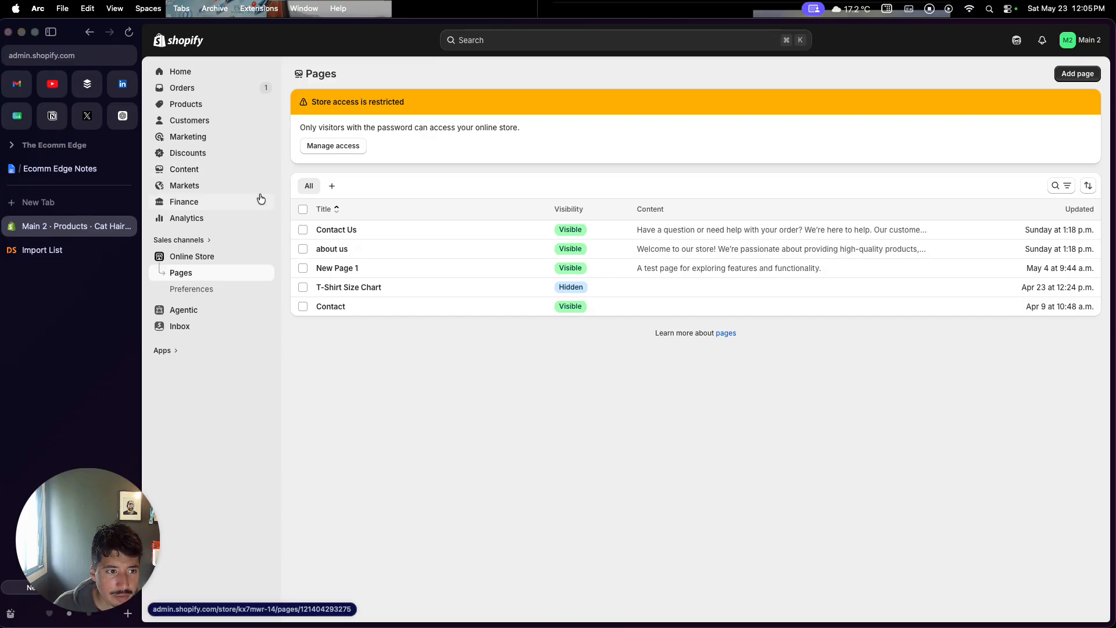
Remove the Test page item nested under Products in the Main menu
{"action": "left_click", "coordinate": [235, 173]}
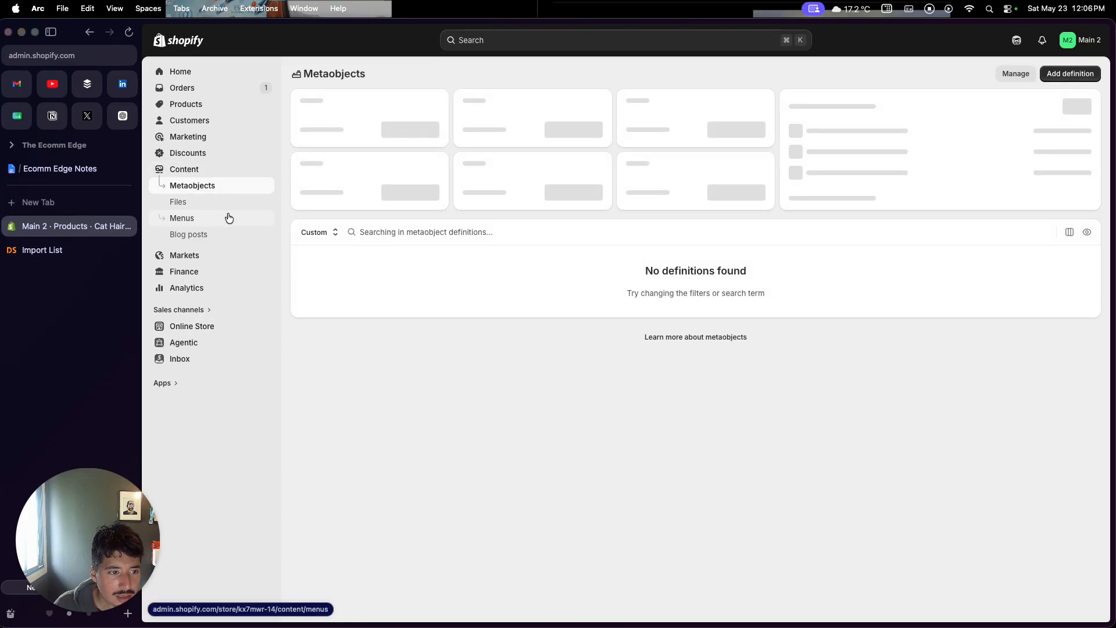
{"action": "left_click", "coordinate": [228, 216]}
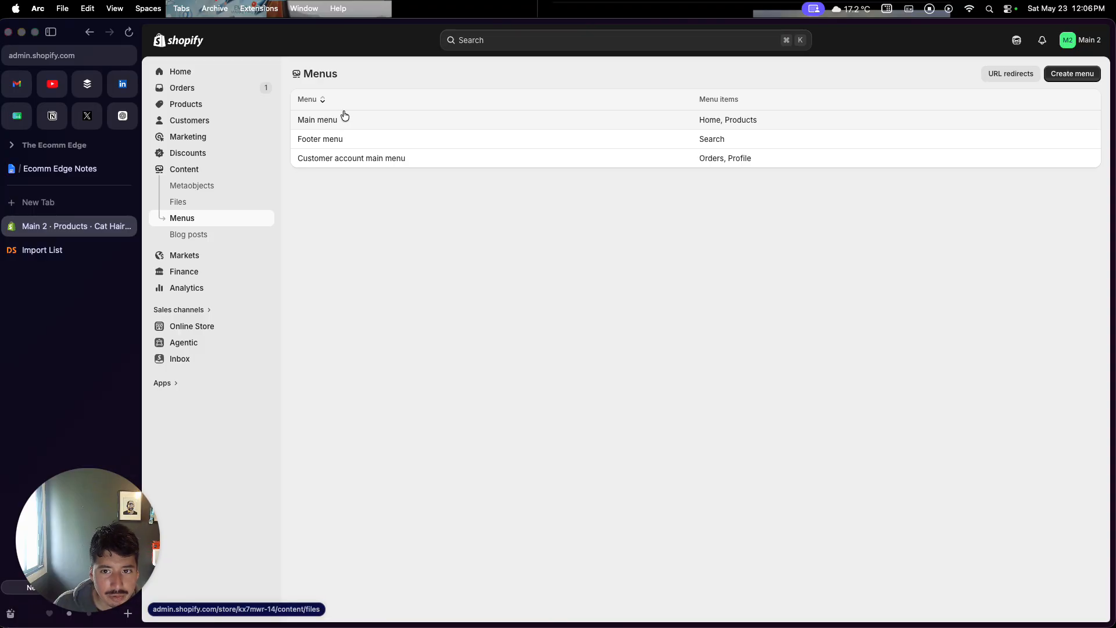
{"action": "left_click", "coordinate": [343, 118]}
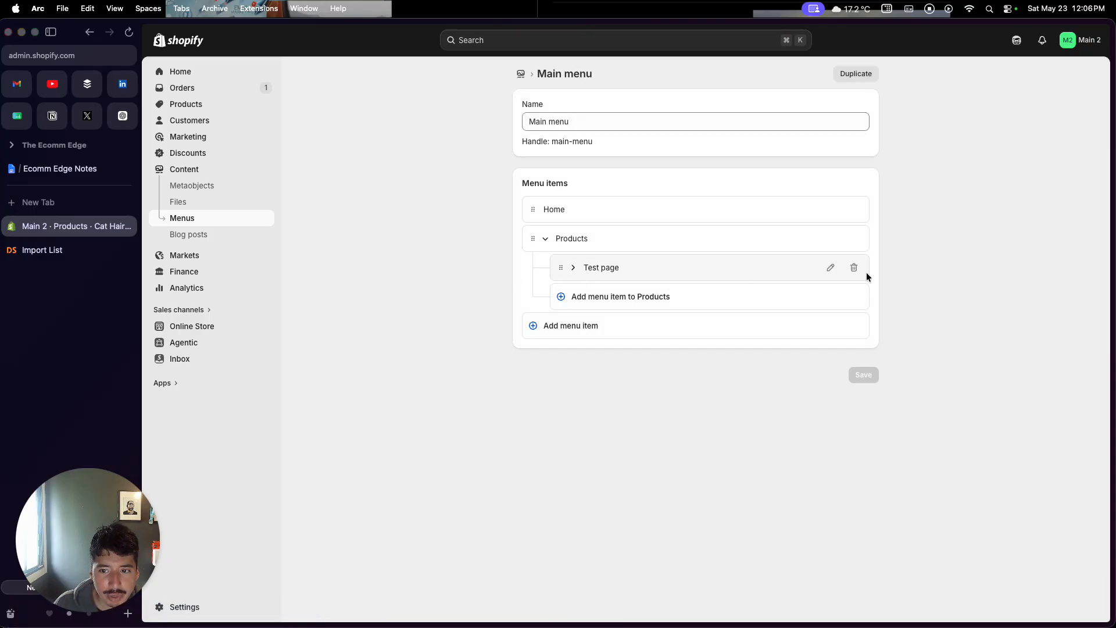
{"action": "left_click", "coordinate": [854, 268]}
{"action": "left_click", "coordinate": [775, 354]}
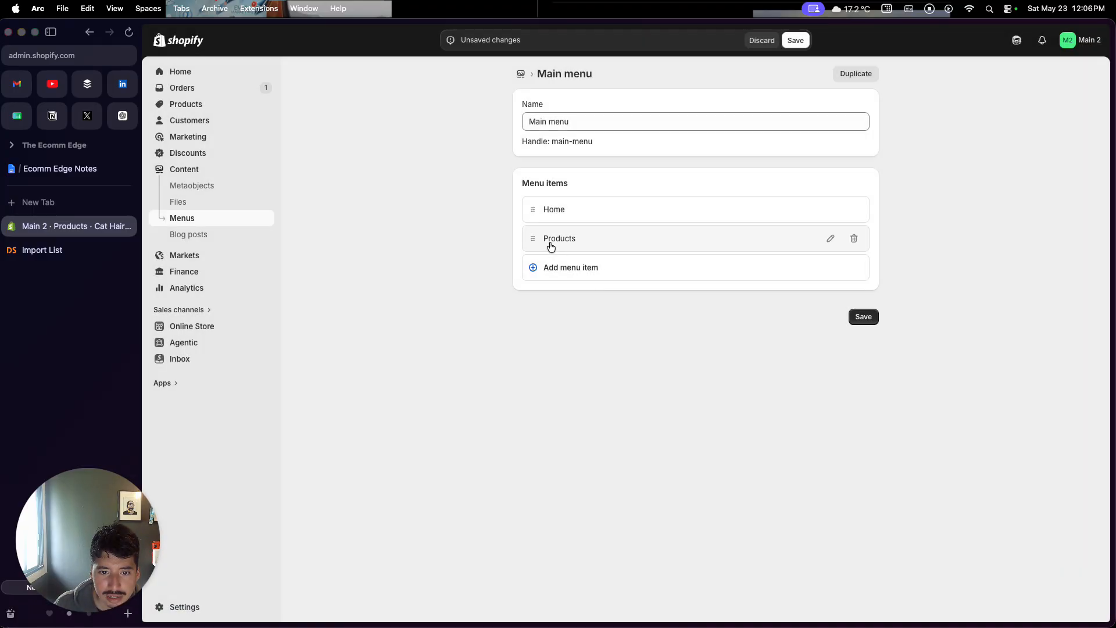
Relink the Products menu item to the Cat Hair Remover Portable Washable Clothes Hair Dehairing product
{"action": "left_click", "coordinate": [550, 246]}
{"action": "left_click", "coordinate": [735, 263]}
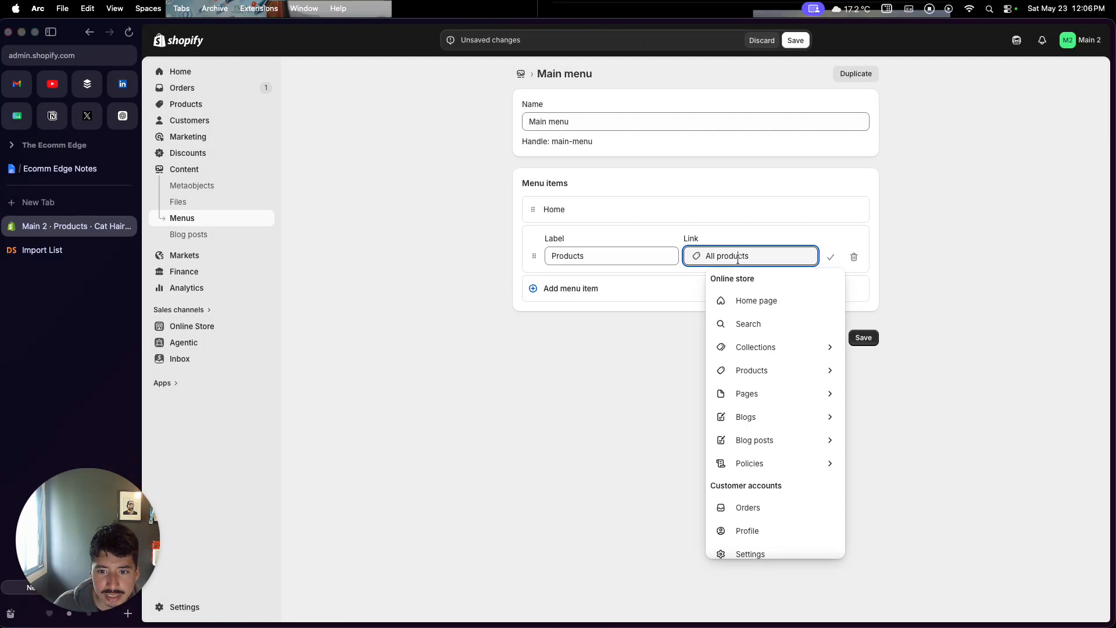
{"action": "left_click", "coordinate": [755, 368]}
{"action": "left_click", "coordinate": [755, 325]}
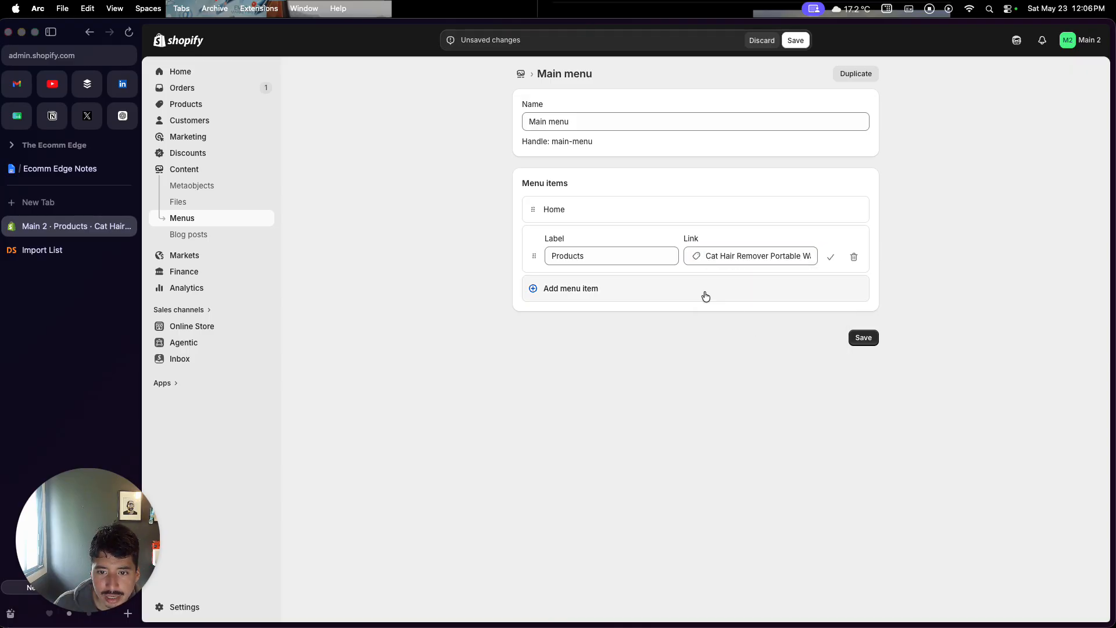
Add an About Us menu item linking to the about us page and save the menu
{"action": "left_click", "coordinate": [636, 296]}
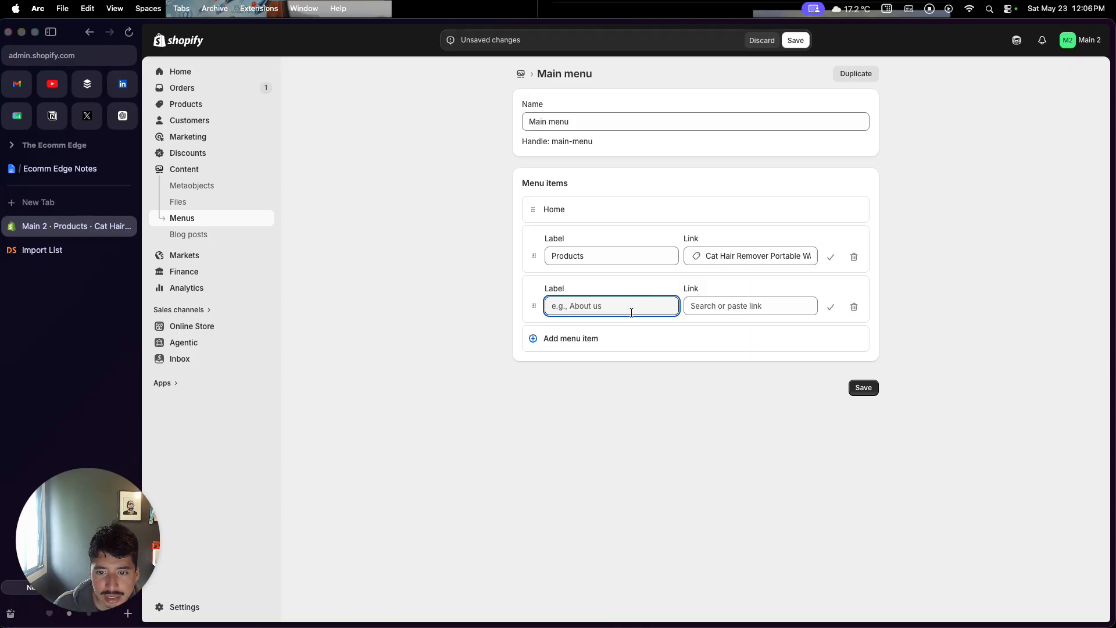
{"action": "type", "text": "About Us"}
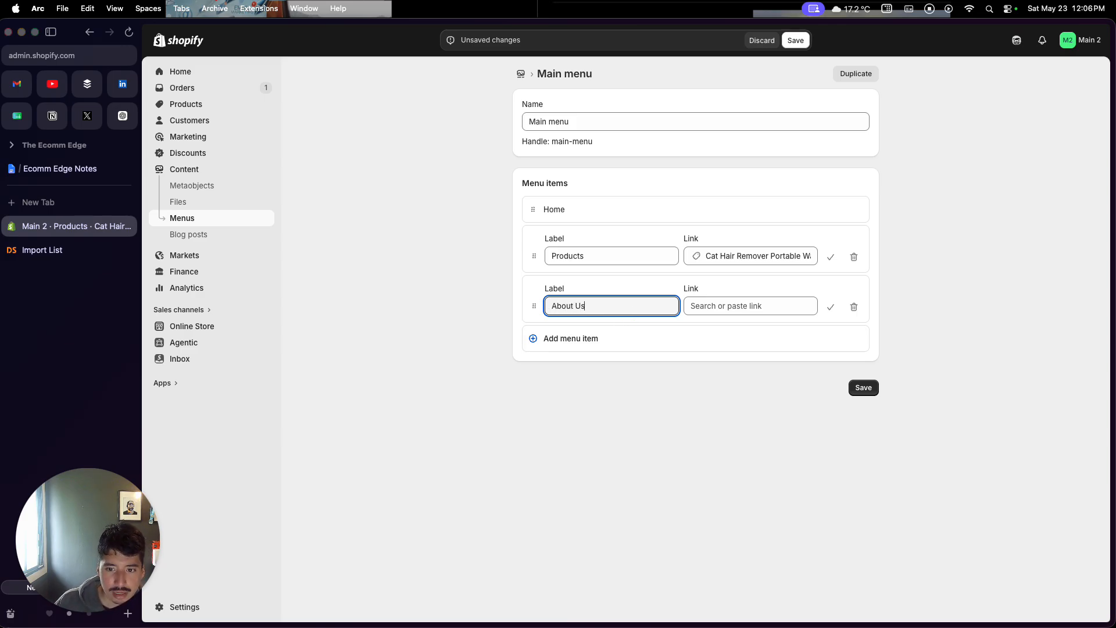
{"action": "key", "text": "Tab"}
{"action": "left_click", "coordinate": [734, 445]}
{"action": "left_click", "coordinate": [747, 306]}
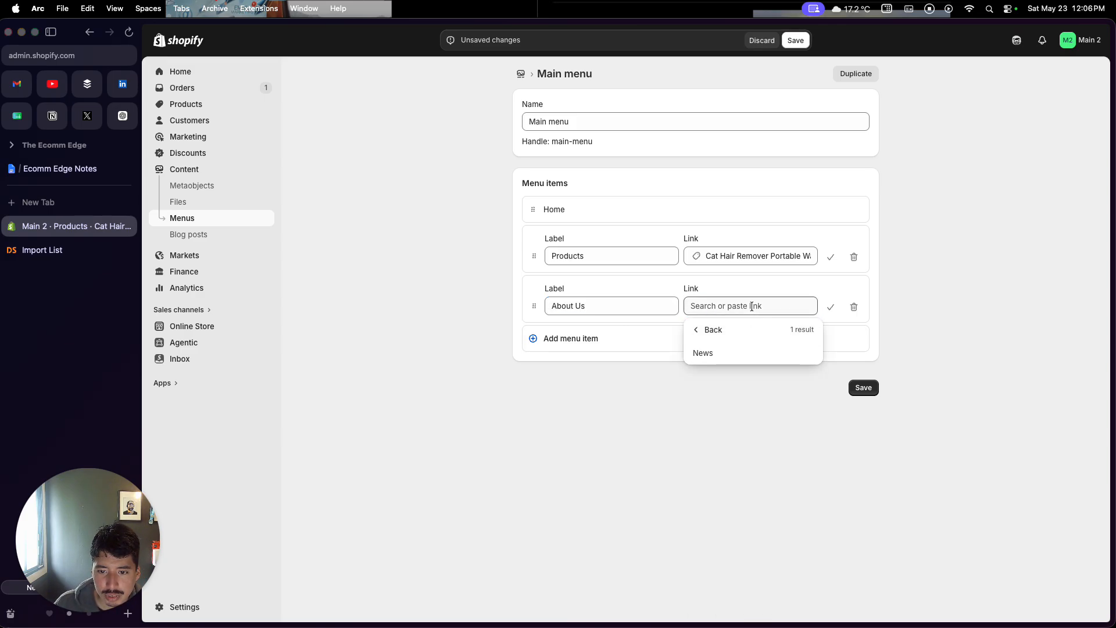
{"action": "left_click", "coordinate": [703, 329]}
{"action": "left_click", "coordinate": [735, 446]}
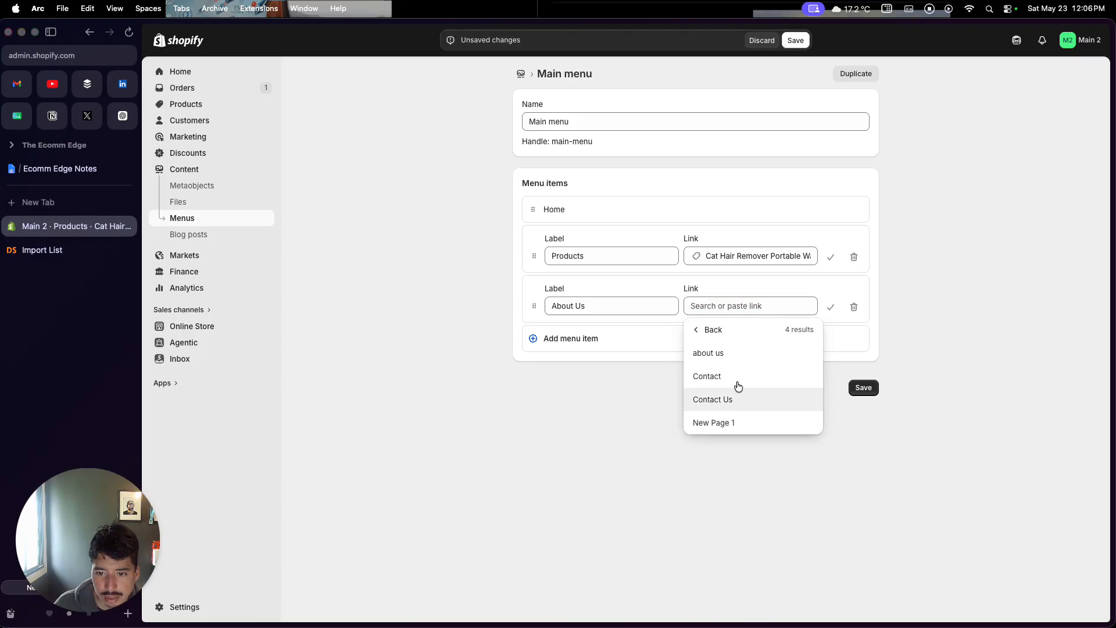
{"action": "left_click", "coordinate": [735, 353]}
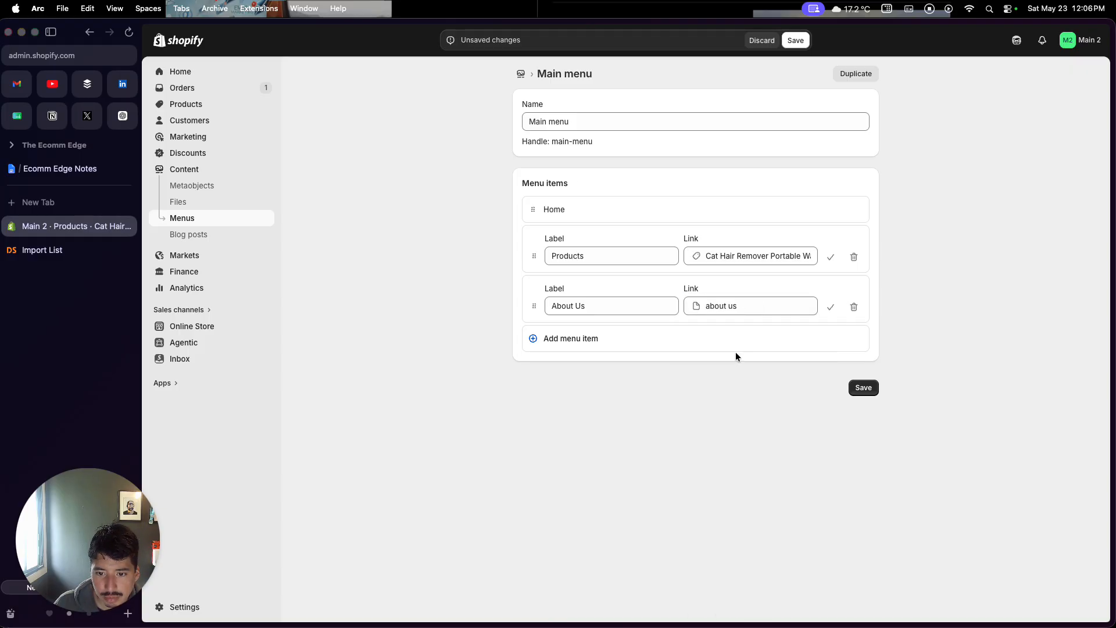
{"action": "left_click", "coordinate": [862, 388]}
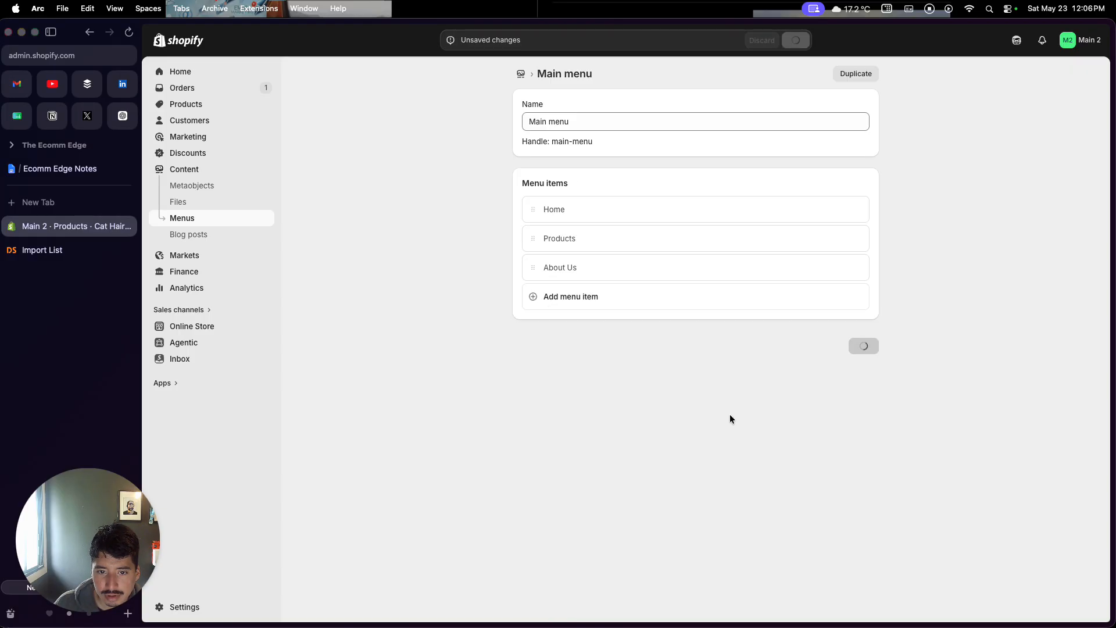
Open the Horizon draft theme in the editor and preview the Products page from the header menu
{"action": "left_click", "coordinate": [194, 326]}
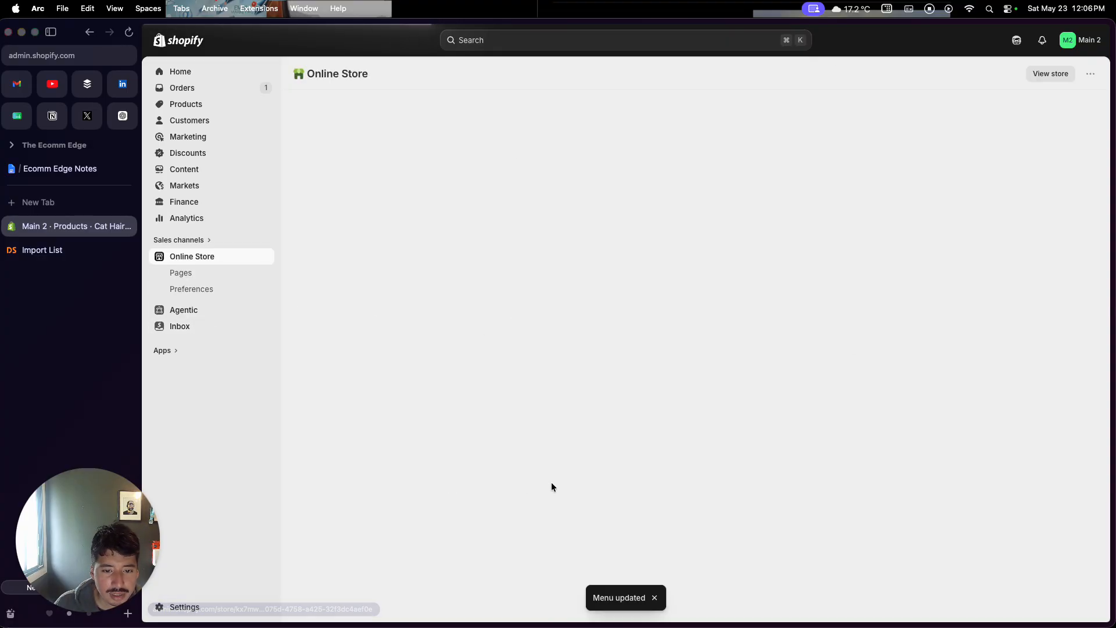
{"action": "scroll", "coordinate": [640, 431], "scroll_direction": "down", "scroll_amount": 3}
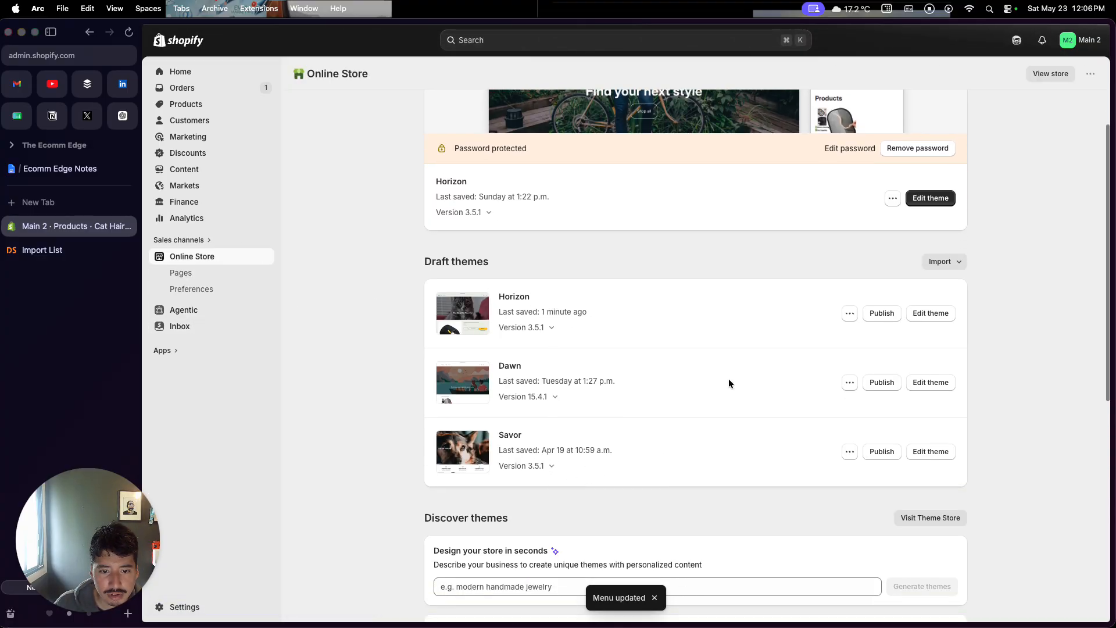
{"action": "left_click", "coordinate": [918, 315]}
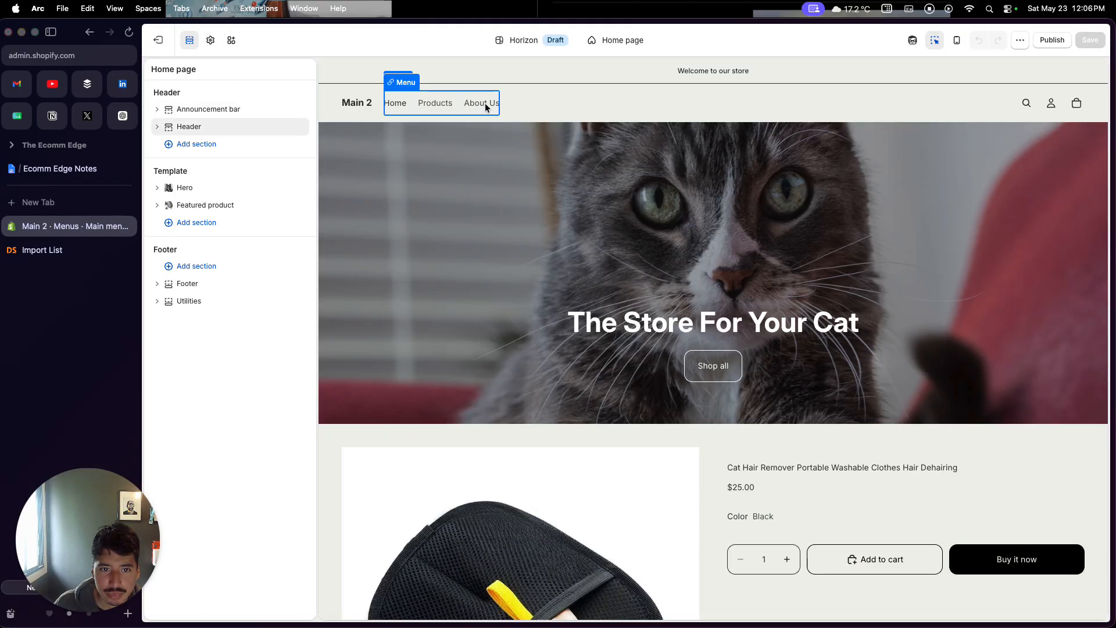
{"action": "left_click", "coordinate": [439, 103]}
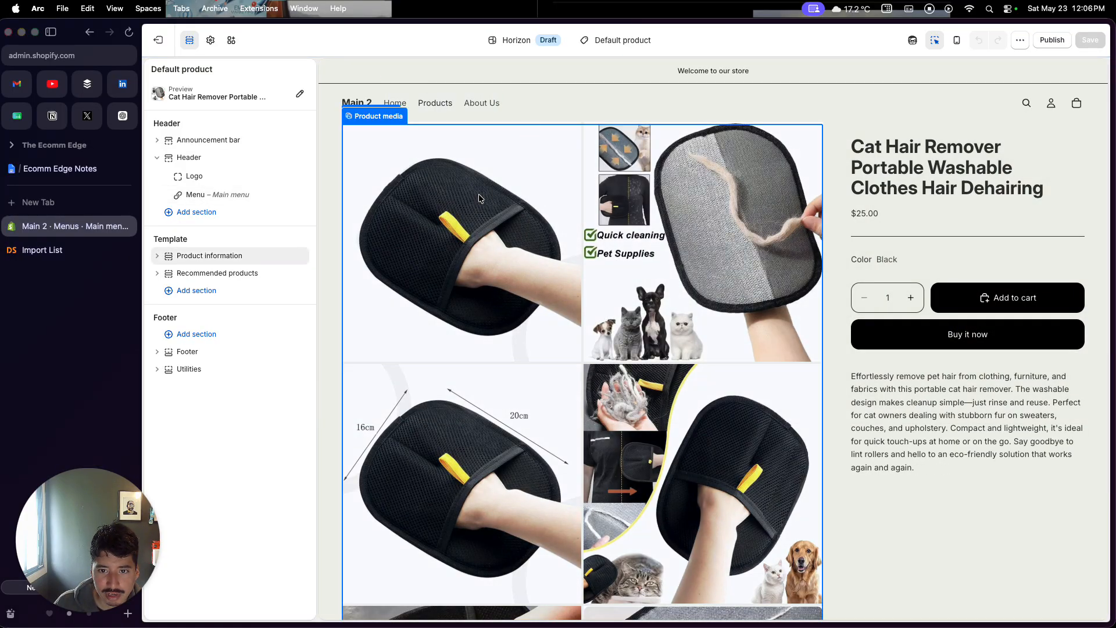
{"action": "left_click", "coordinate": [158, 40]}
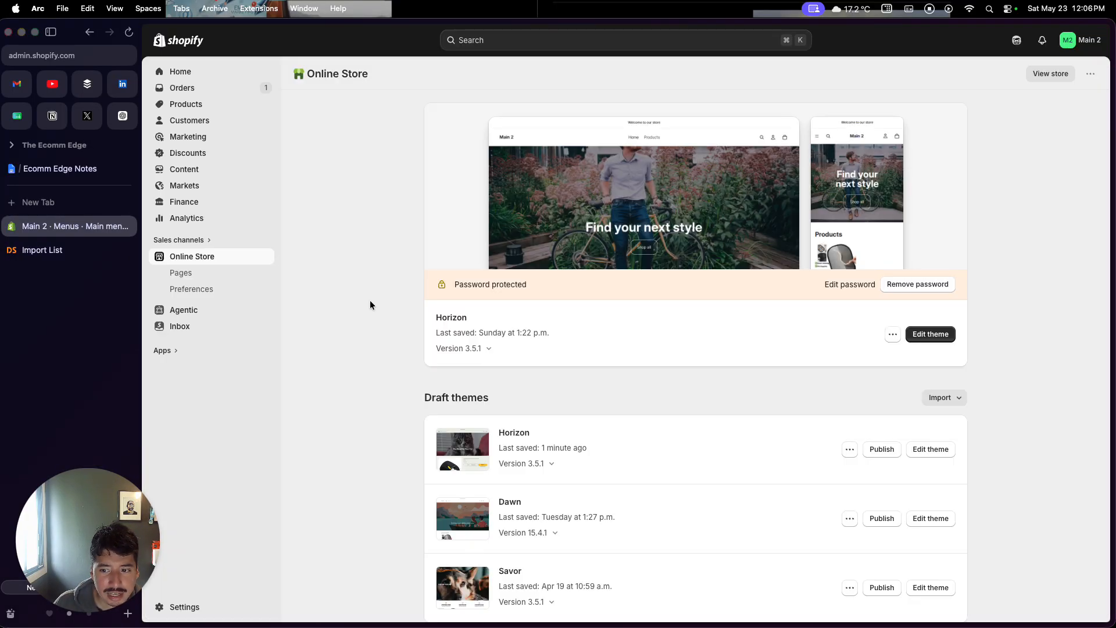
Publish the Horizon draft theme as the live store theme
{"action": "scroll", "coordinate": [594, 389], "scroll_direction": "down", "scroll_amount": 1}
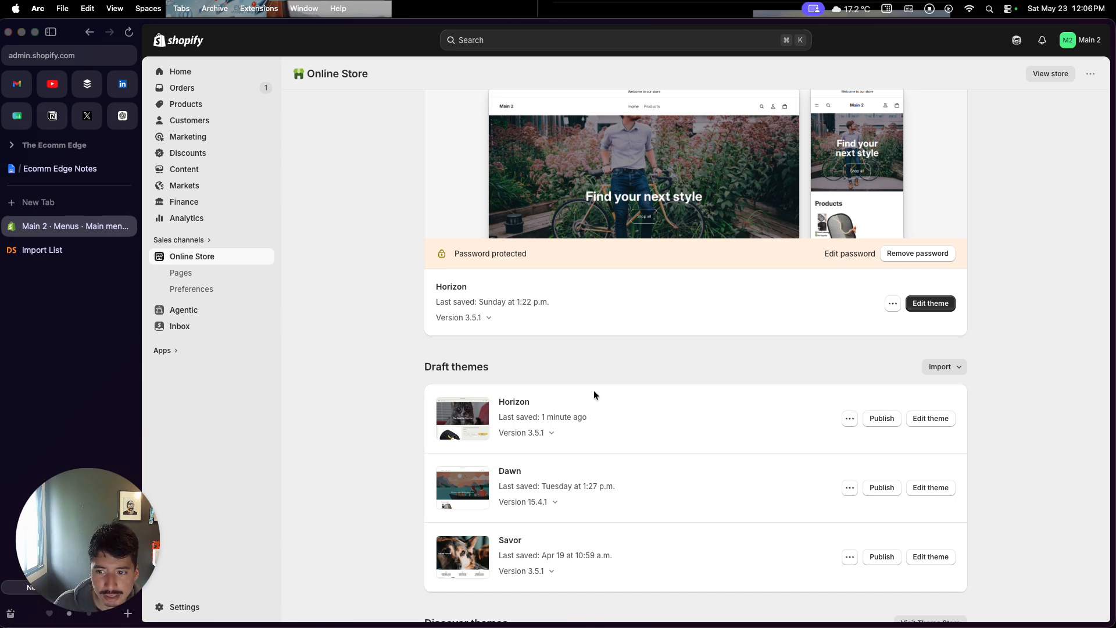
{"action": "left_click", "coordinate": [883, 419]}
{"action": "left_click", "coordinate": [771, 425]}
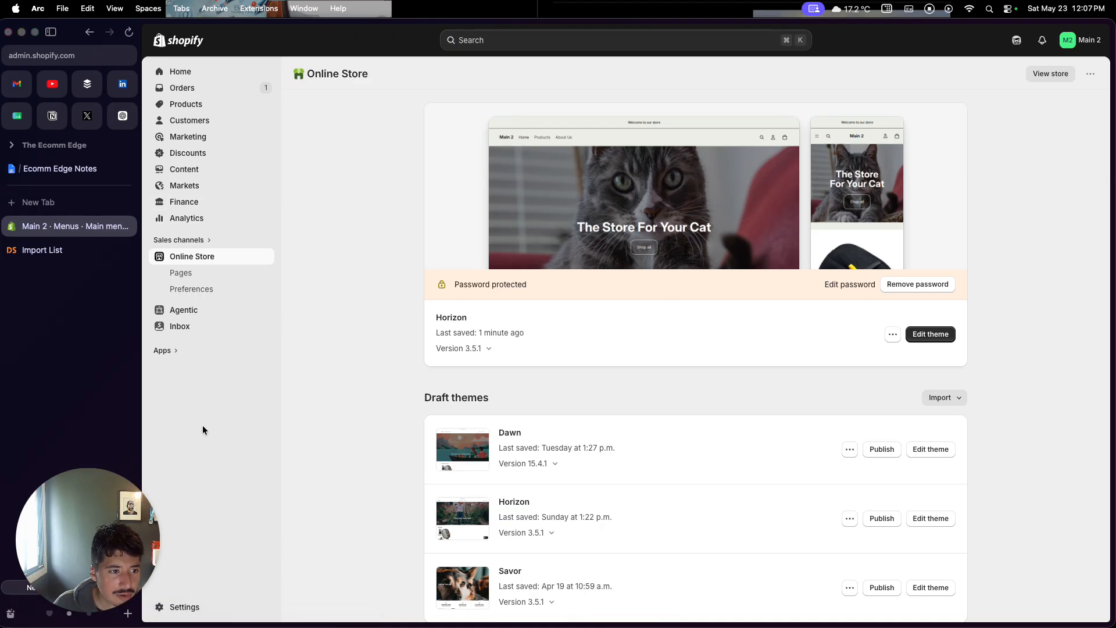
Open the store's Payments settings and dismiss the browser's save-address prompt
{"action": "left_click", "coordinate": [185, 607]}
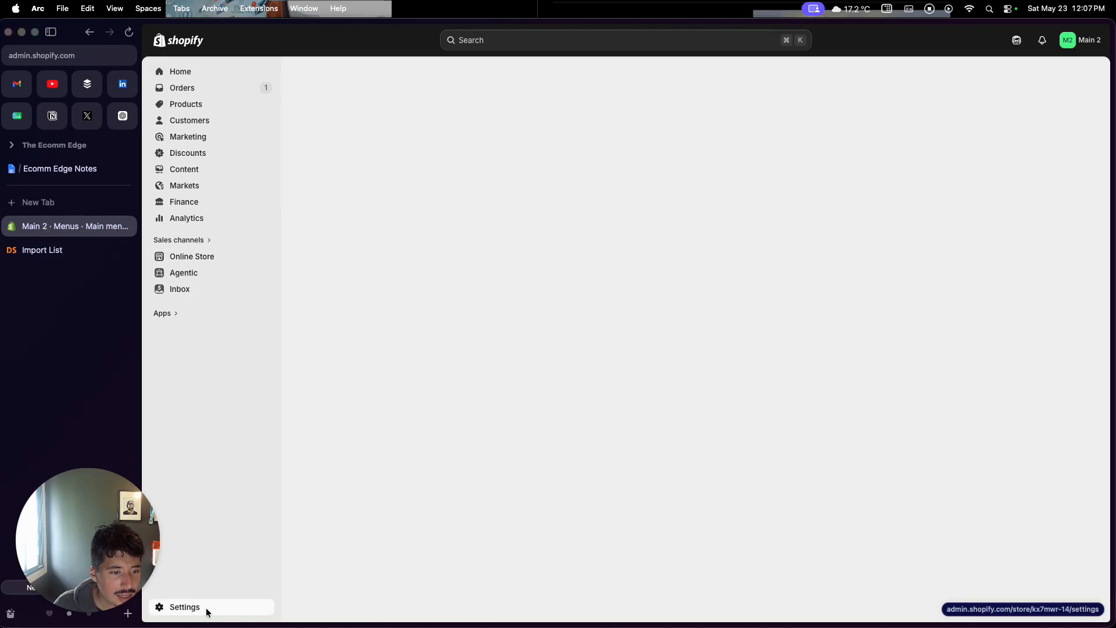
{"action": "left_click", "coordinate": [375, 225]}
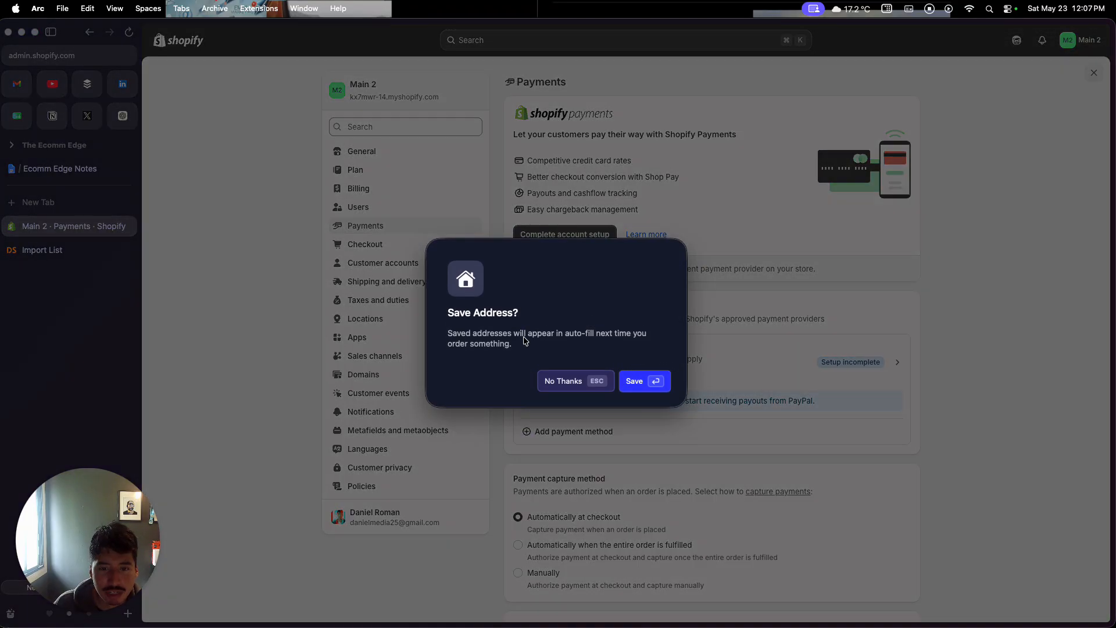
{"action": "left_click", "coordinate": [564, 382]}
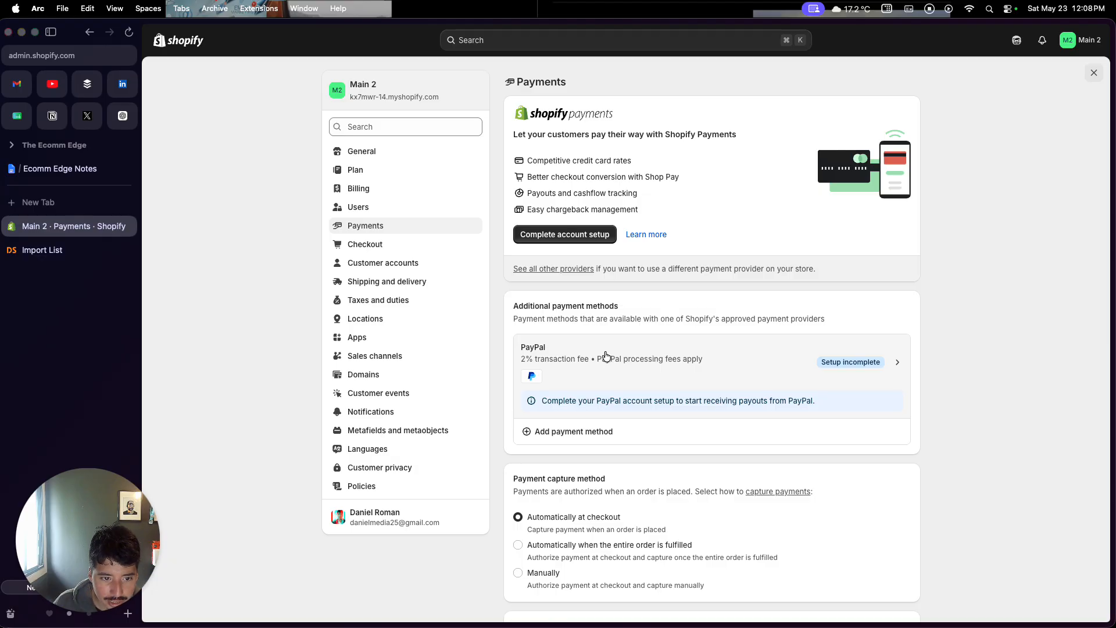
Review the General shipping profile's zones and rates, then open the Markets list
{"action": "left_click", "coordinate": [442, 288]}
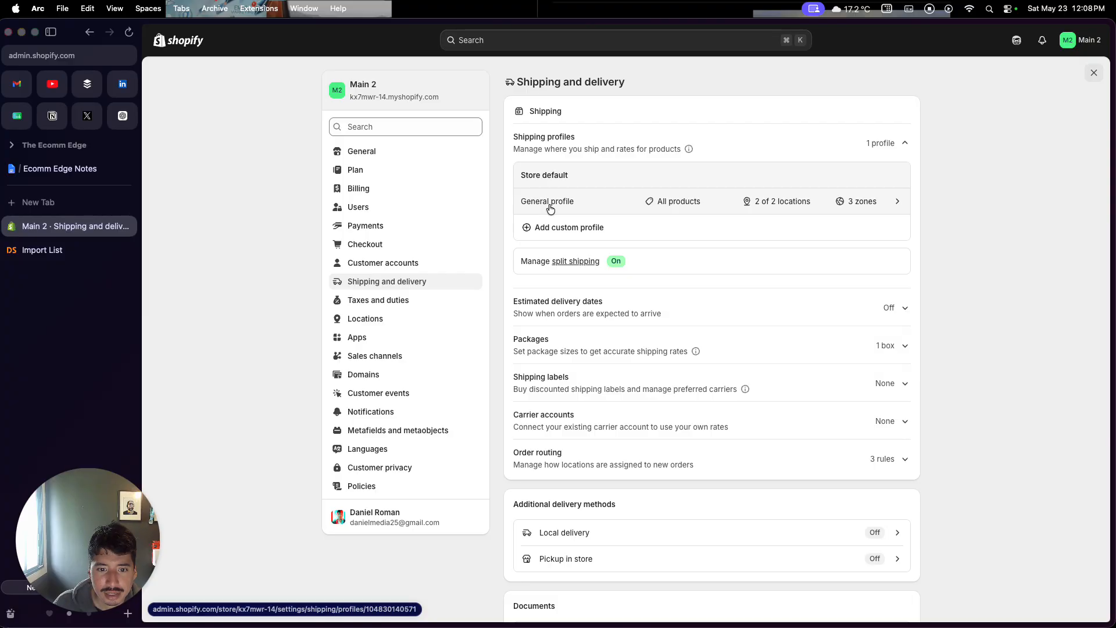
{"action": "left_click", "coordinate": [550, 208]}
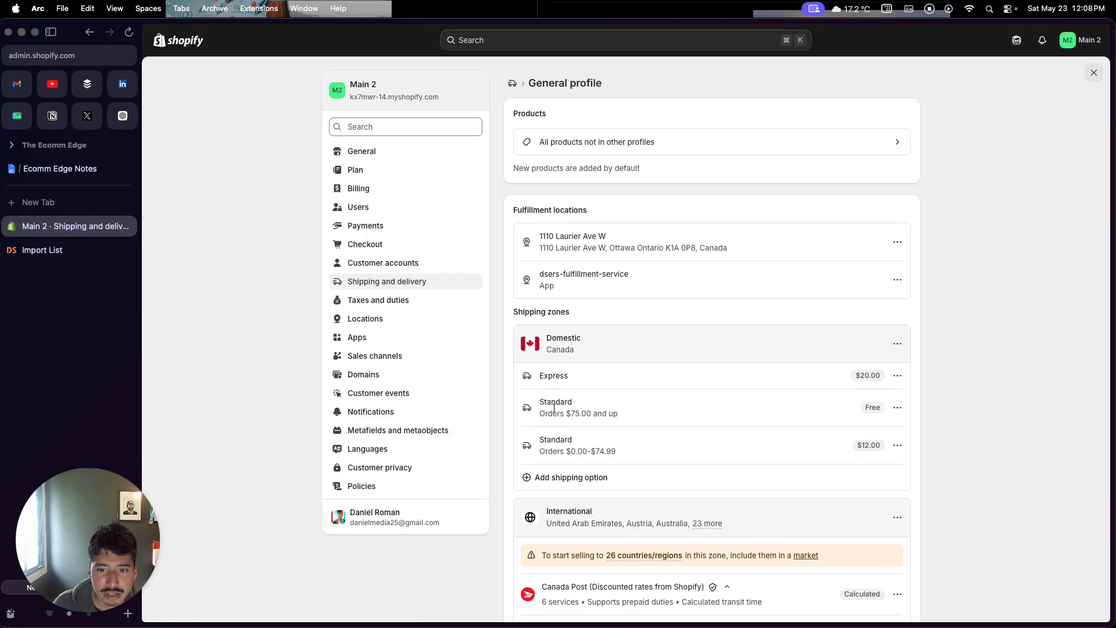
{"action": "scroll", "coordinate": [554, 407], "scroll_direction": "down", "scroll_amount": 10}
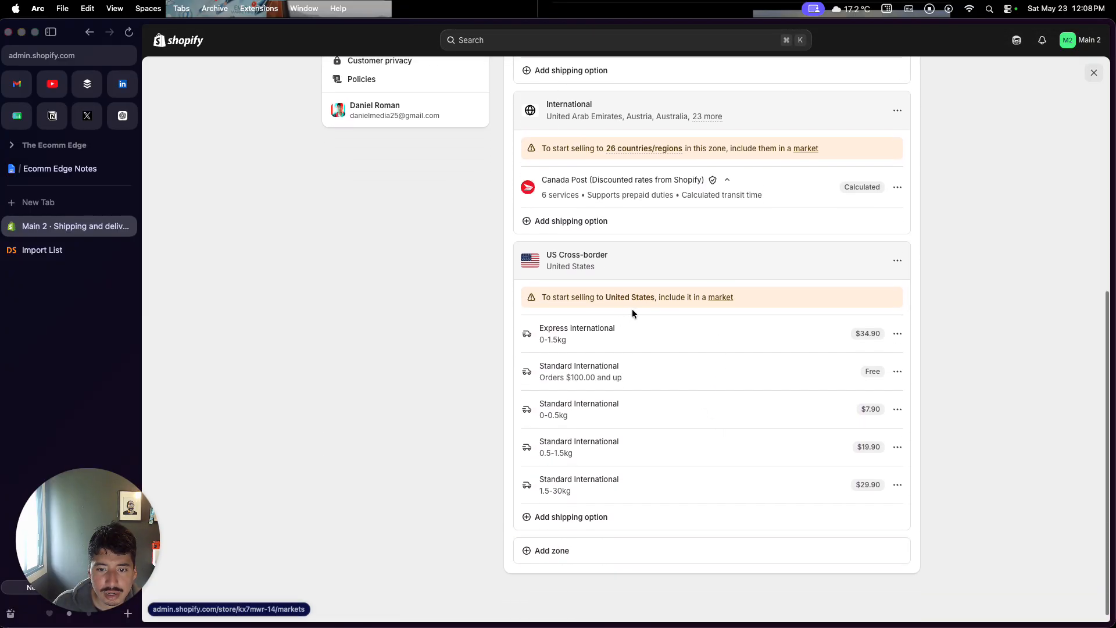
{"action": "left_click", "coordinate": [1094, 72]}
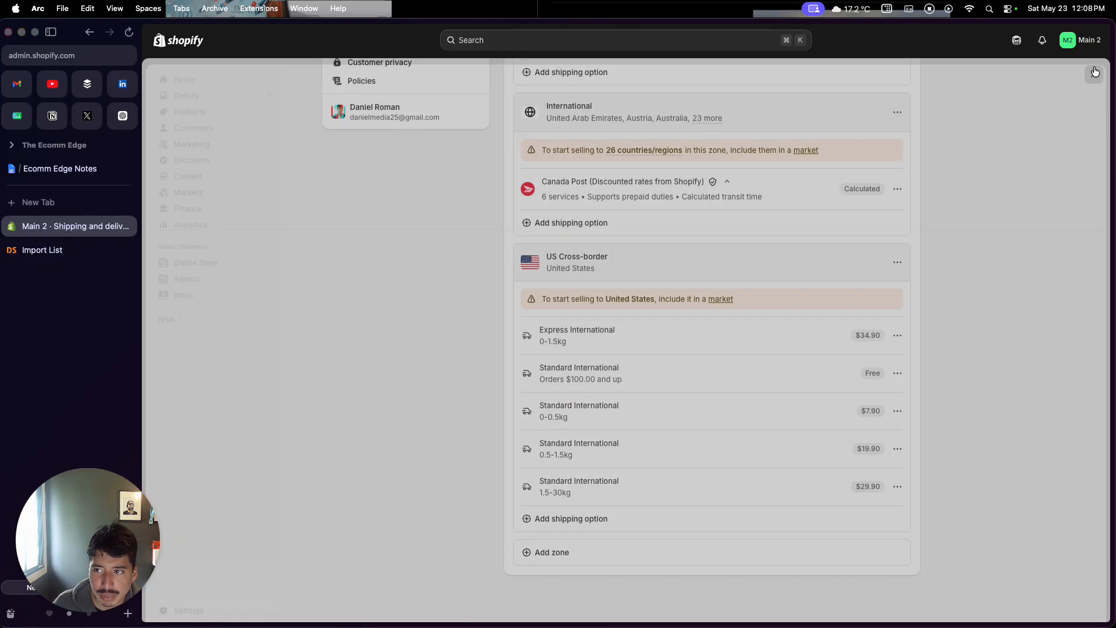
{"action": "left_click", "coordinate": [188, 185]}
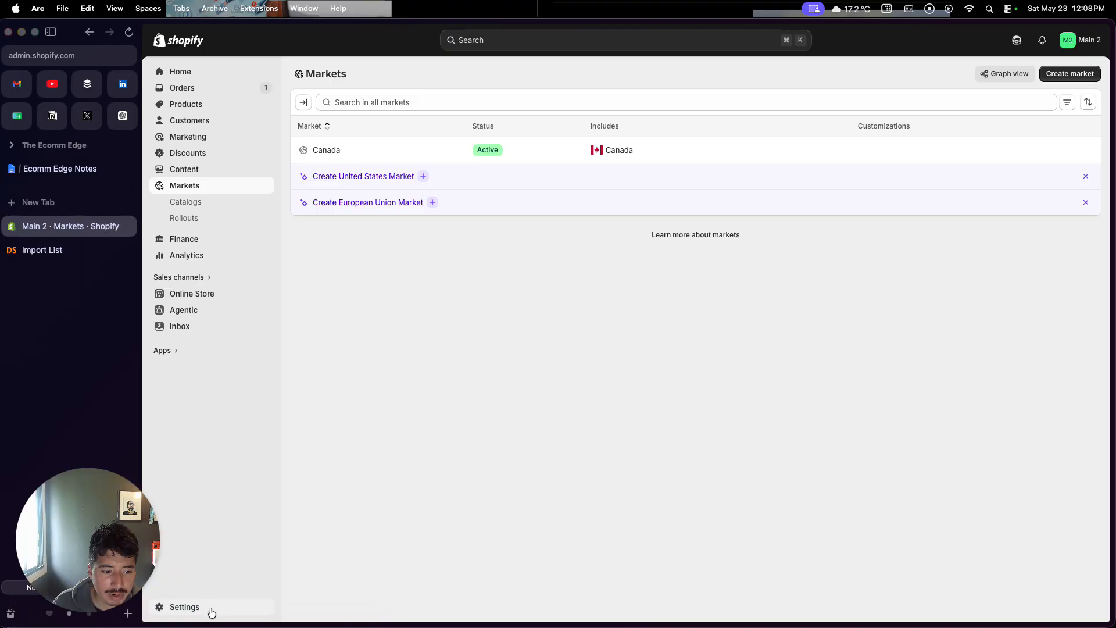
Reopen the General shipping profile and scroll through its domestic, international and US cross-border zones
{"action": "left_click", "coordinate": [206, 609]}
{"action": "left_click", "coordinate": [371, 285]}
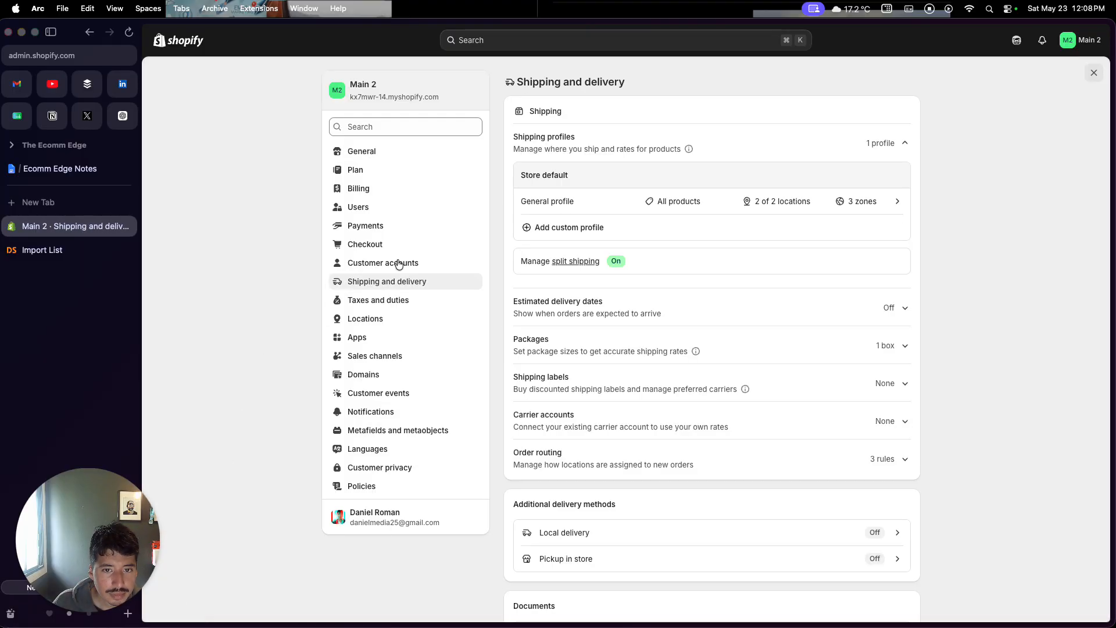
{"action": "left_click", "coordinate": [573, 200]}
{"action": "scroll", "coordinate": [581, 276], "scroll_direction": "down", "scroll_amount": 7}
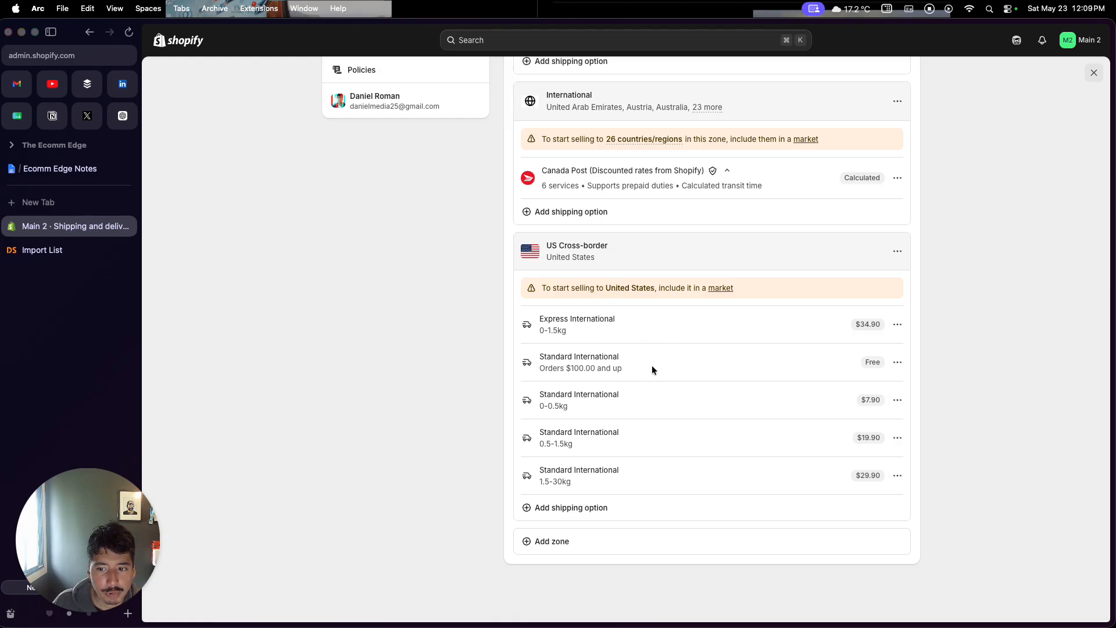
{"action": "scroll", "coordinate": [656, 438], "scroll_direction": "up", "scroll_amount": 4}
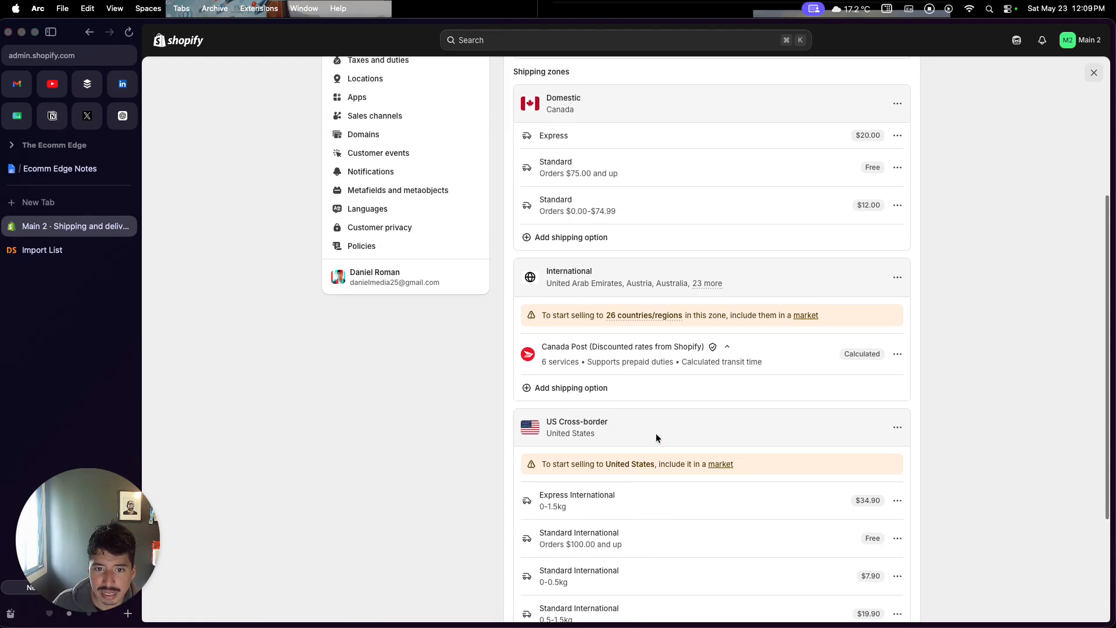
{"action": "scroll", "coordinate": [625, 268], "scroll_direction": "down", "scroll_amount": 4}
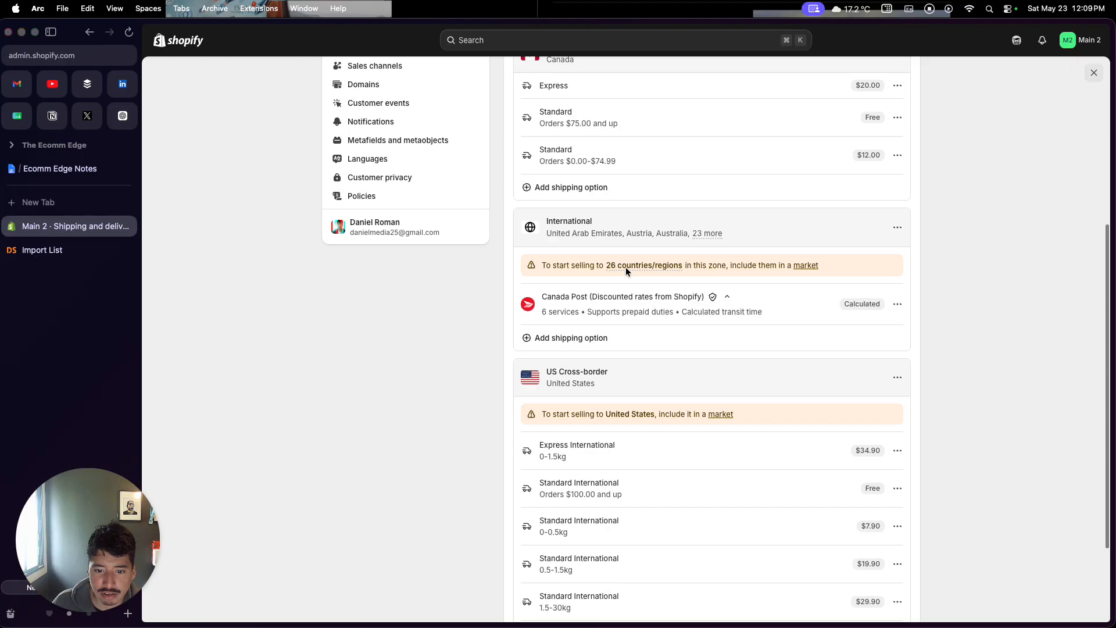
{"action": "scroll", "coordinate": [593, 360], "scroll_direction": "up", "scroll_amount": 2}
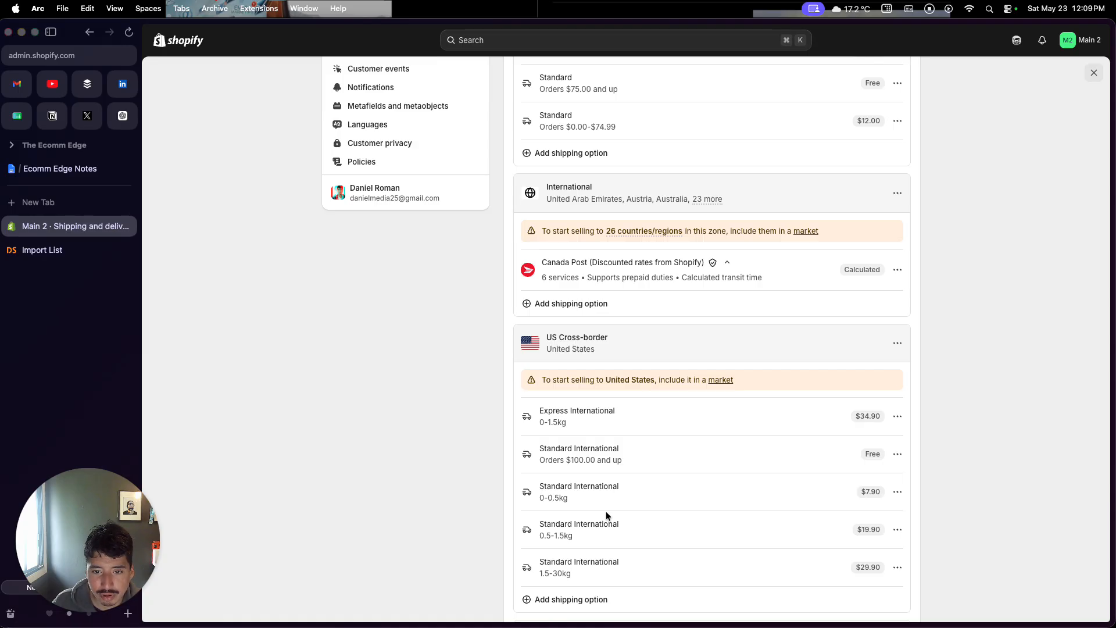
{"action": "scroll", "coordinate": [606, 514], "scroll_direction": "up", "scroll_amount": 2}
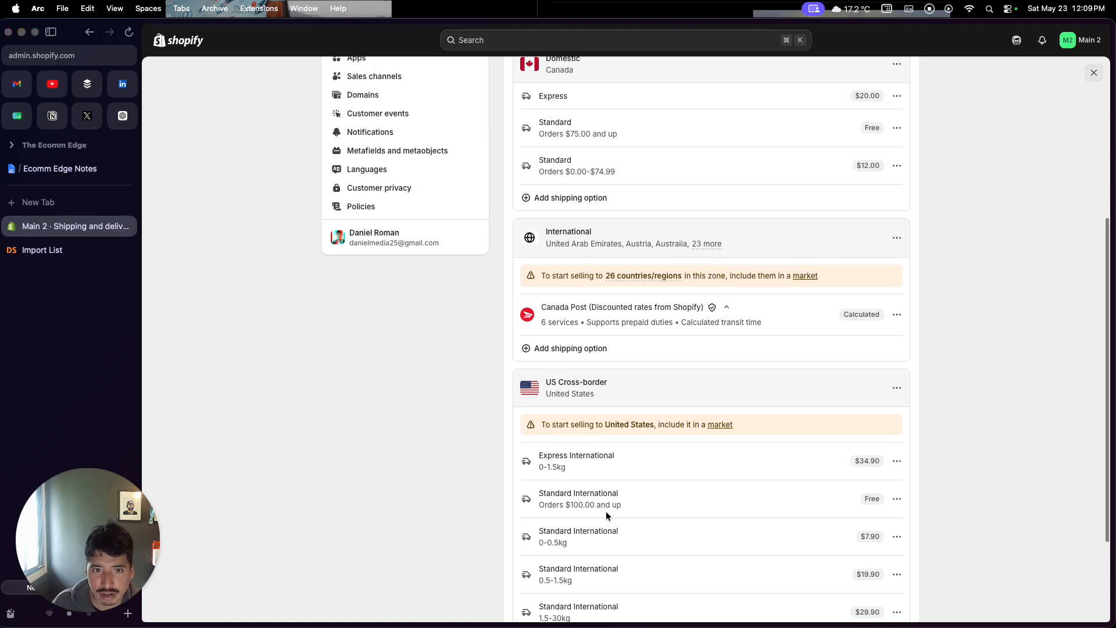
{"action": "scroll", "coordinate": [606, 512], "scroll_direction": "up", "scroll_amount": 5}
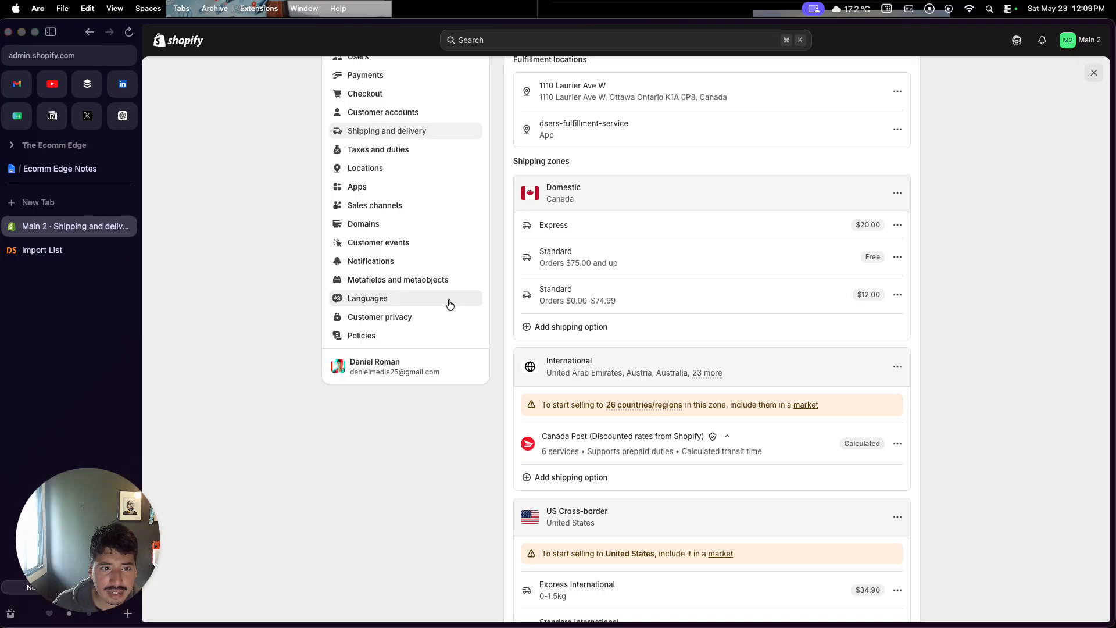
Open the Domains settings and close the settings window
{"action": "left_click", "coordinate": [419, 231]}
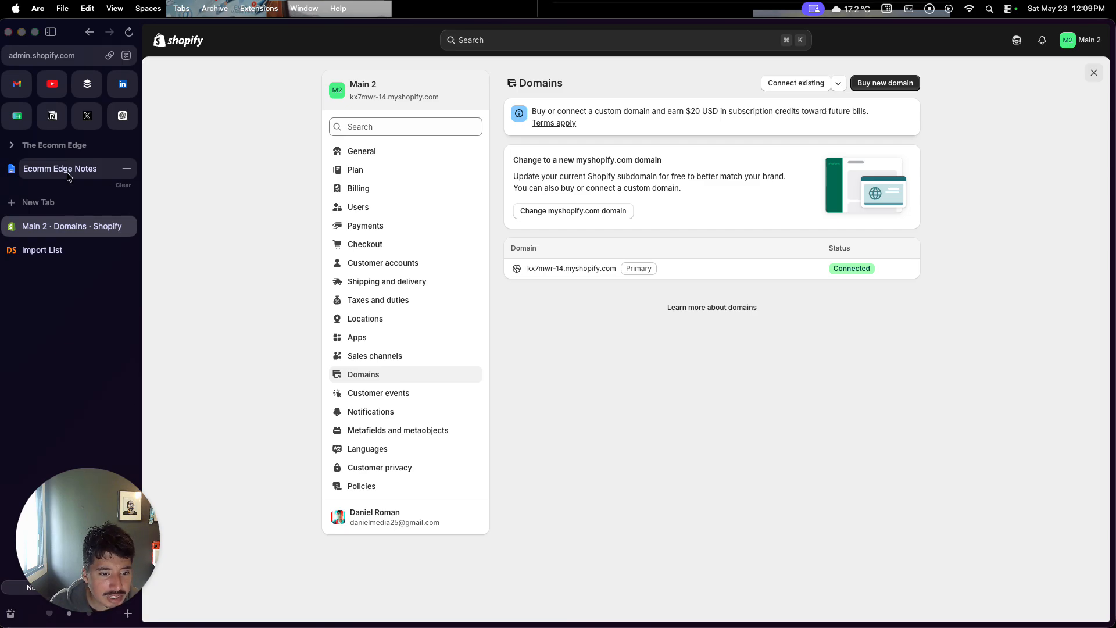
{"action": "left_click", "coordinate": [1094, 74]}
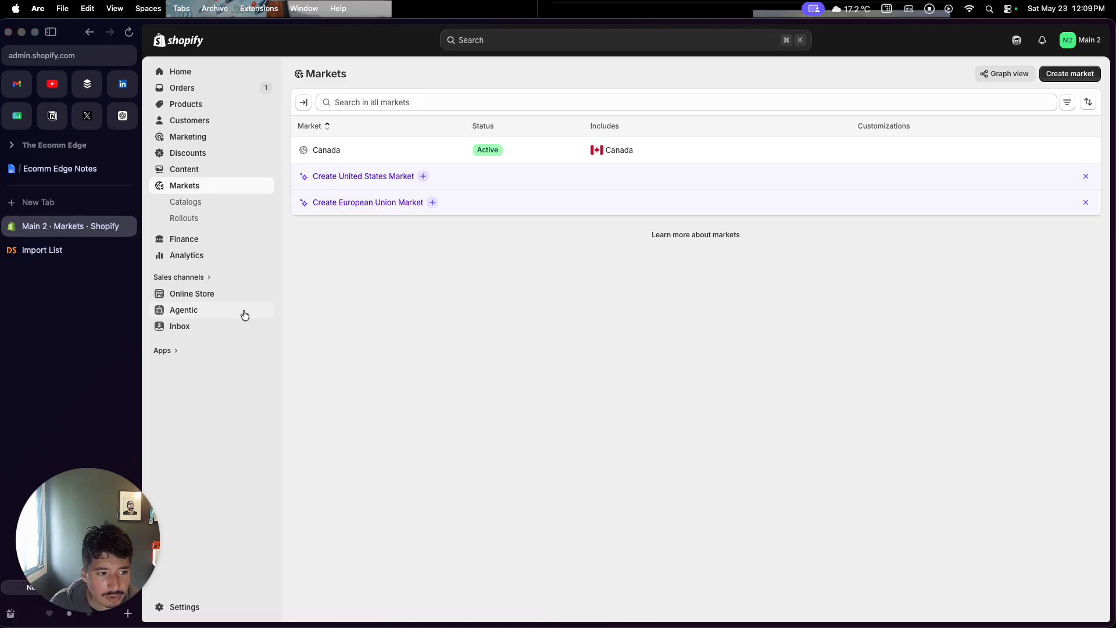
Open the recommended apps and browse the Shopify App Store's popular apps
{"action": "left_click", "coordinate": [177, 358]}
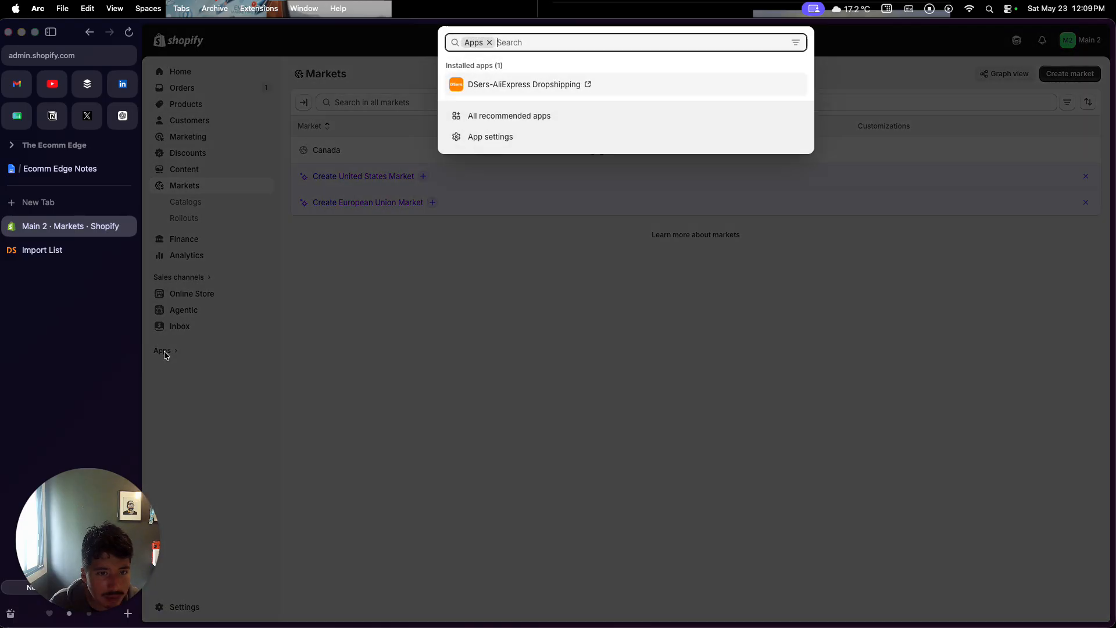
{"action": "left_click", "coordinate": [521, 116]}
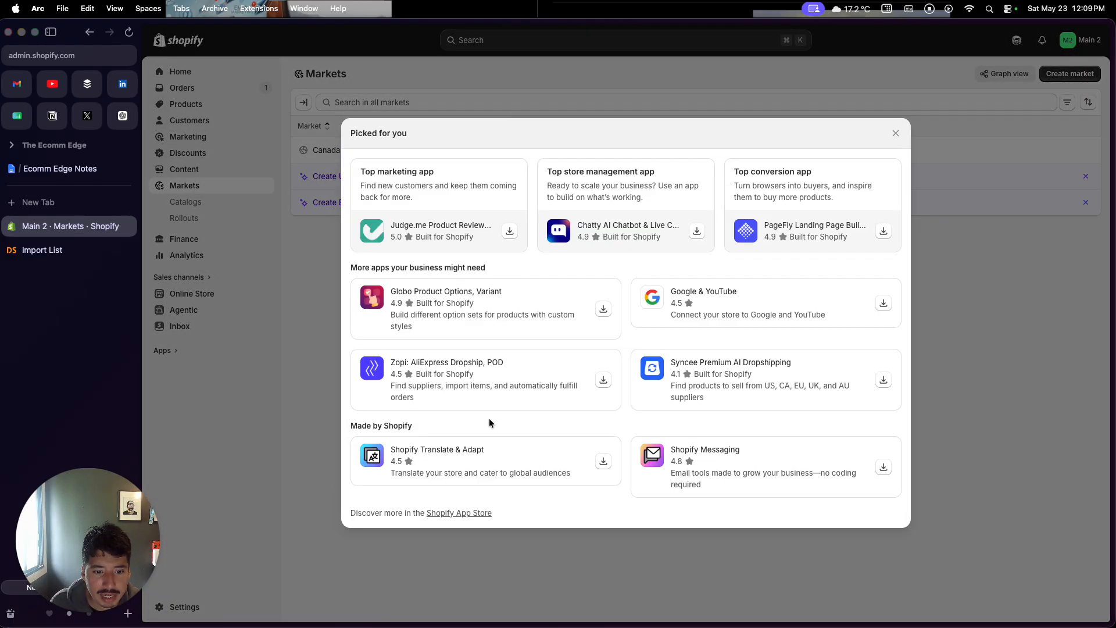
{"action": "left_click", "coordinate": [459, 514]}
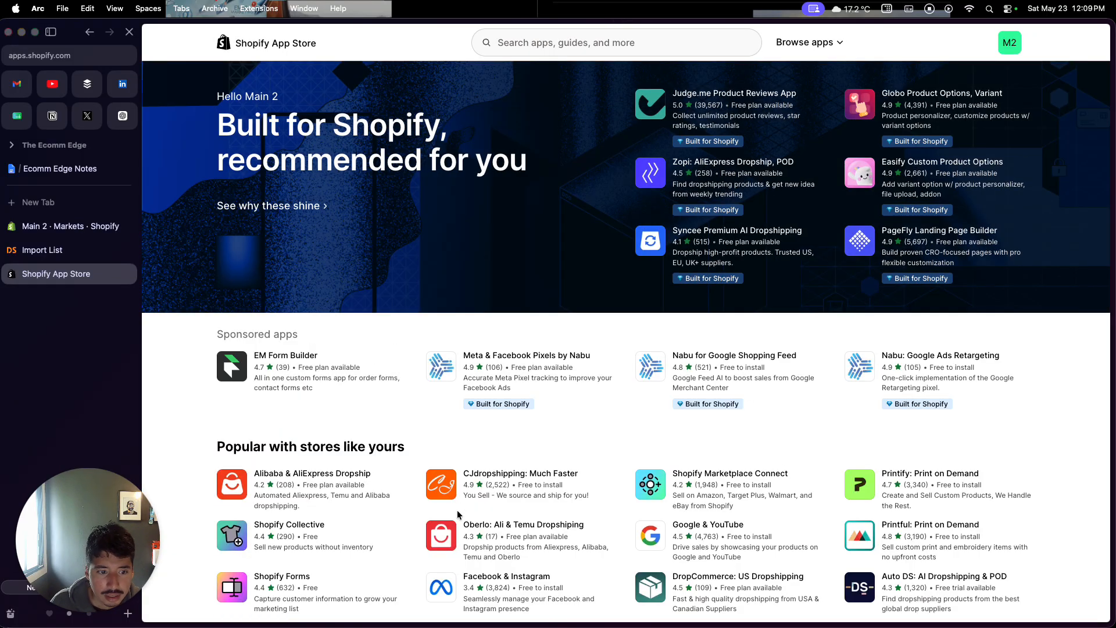
{"action": "scroll", "coordinate": [458, 514], "scroll_direction": "down", "scroll_amount": 3}
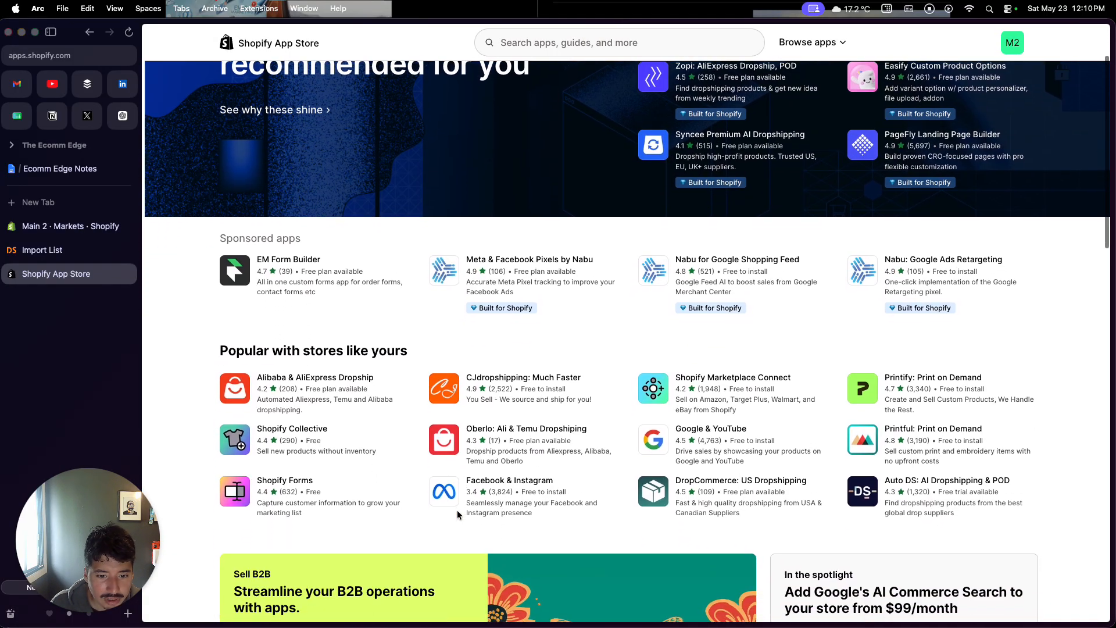
{"action": "scroll", "coordinate": [458, 514], "scroll_direction": "down", "scroll_amount": 2}
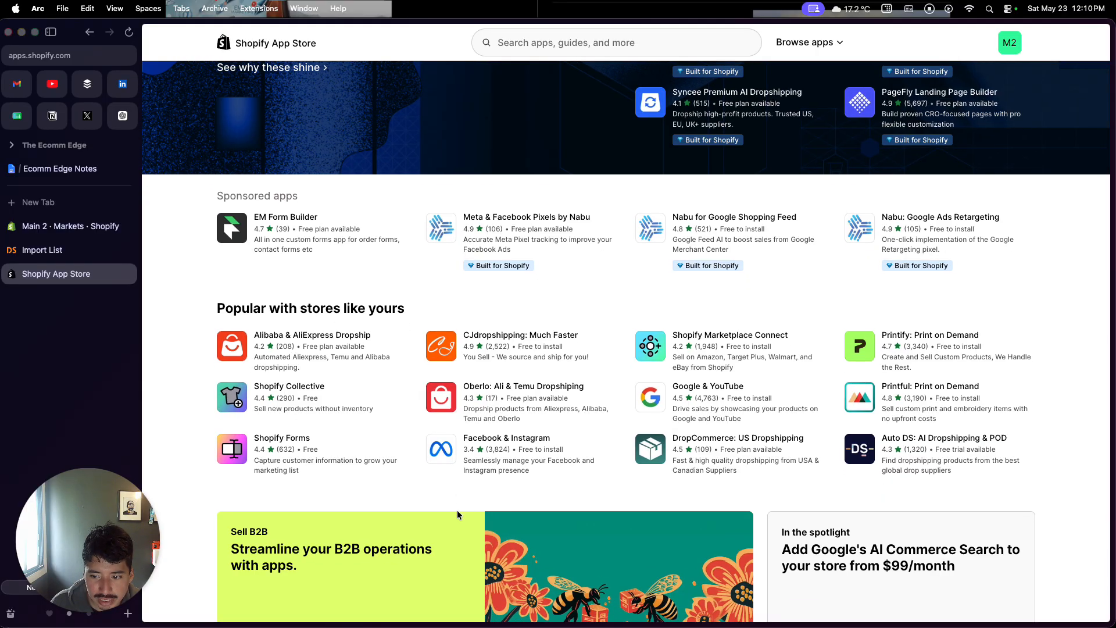
{"action": "scroll", "coordinate": [458, 514], "scroll_direction": "down", "scroll_amount": 1}
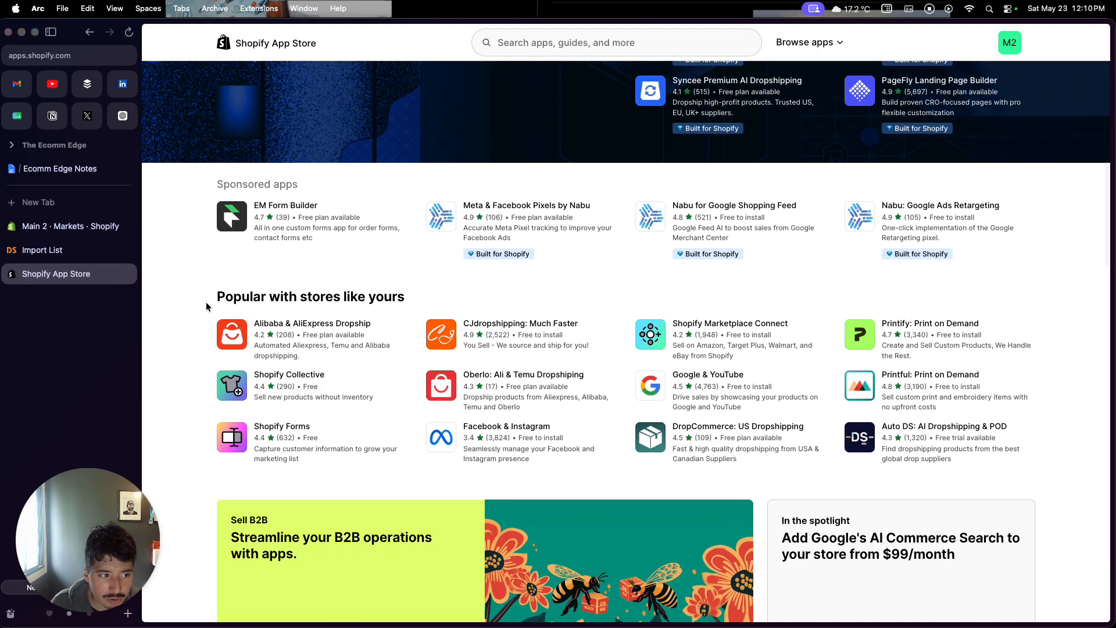
Switch to the Ecomm Edge Notes document in Google Docs and read through its sections
{"action": "left_click", "coordinate": [86, 253]}
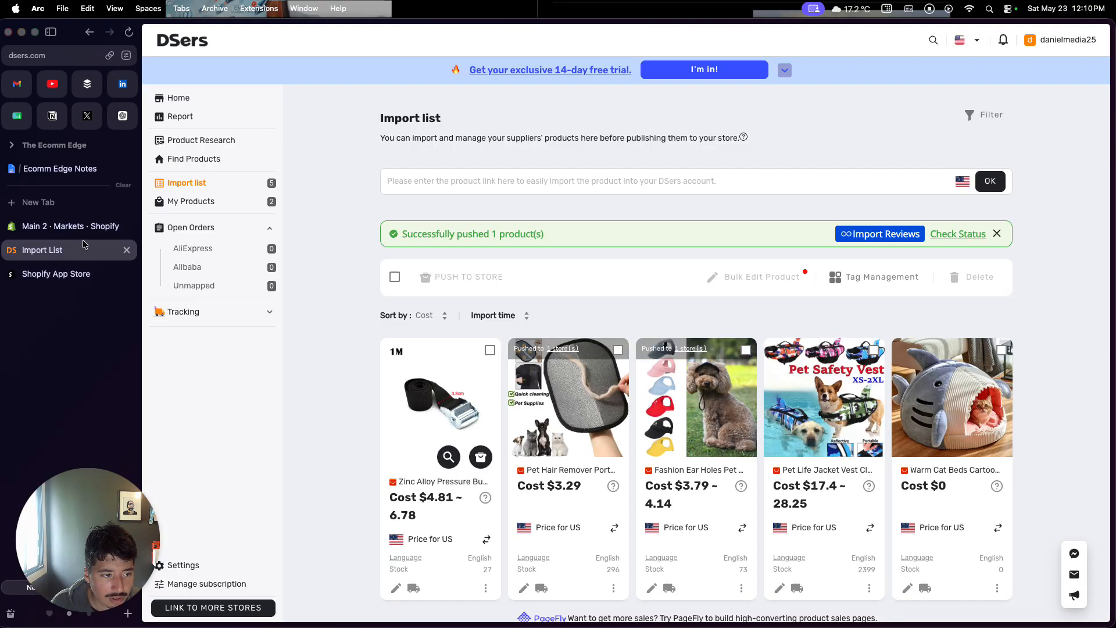
{"action": "left_click", "coordinate": [83, 232]}
{"action": "left_click", "coordinate": [60, 169]}
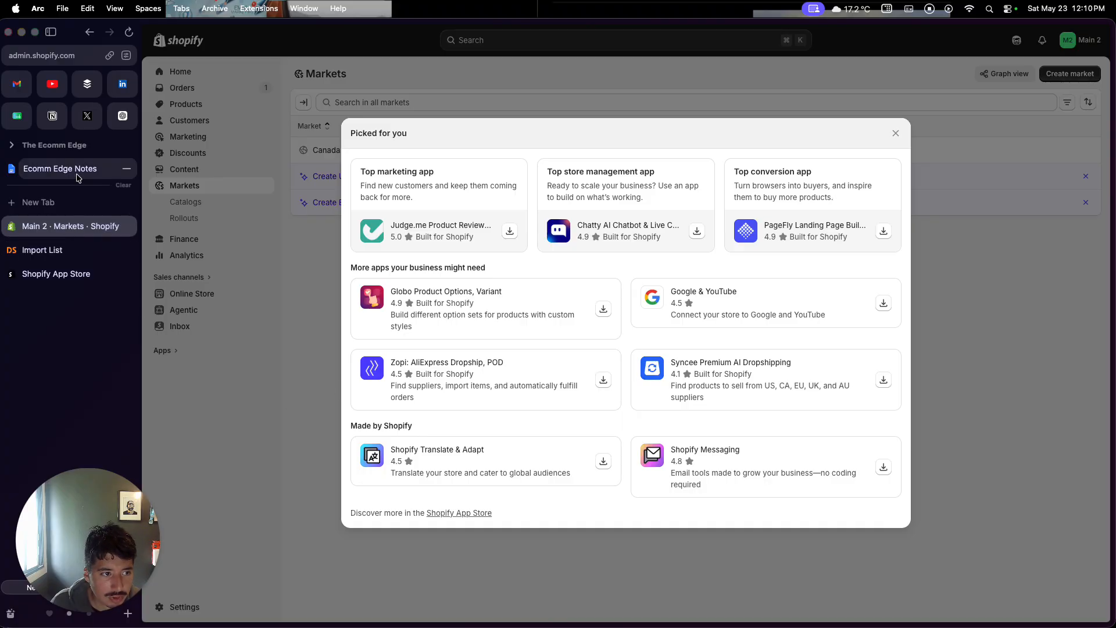
{"action": "scroll", "coordinate": [400, 370], "scroll_direction": "up", "scroll_amount": 15}
{"action": "scroll", "coordinate": [400, 370], "scroll_direction": "down", "scroll_amount": 3}
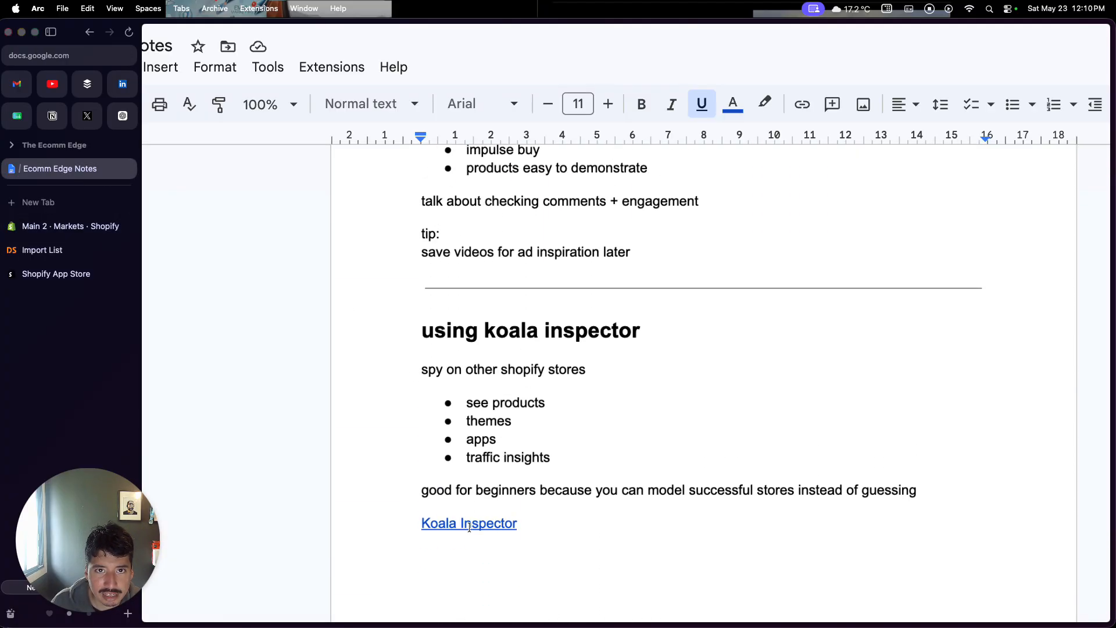
{"action": "scroll", "coordinate": [470, 527], "scroll_direction": "down", "scroll_amount": 20}
{"action": "scroll", "coordinate": [469, 527], "scroll_direction": "up", "scroll_amount": 14}
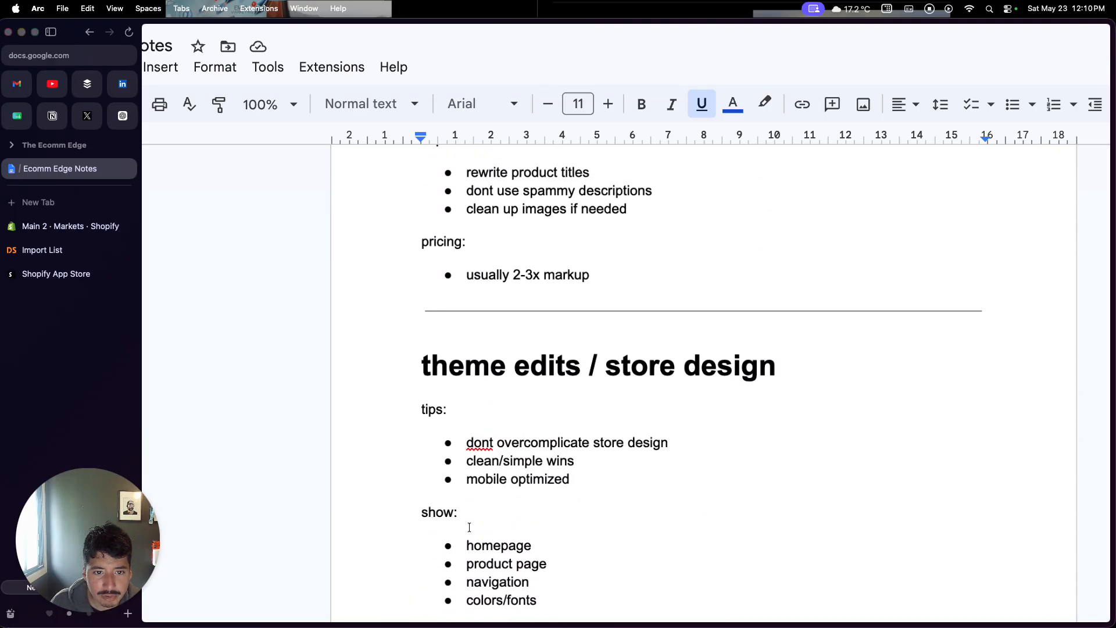
{"action": "scroll", "coordinate": [470, 527], "scroll_direction": "down", "scroll_amount": 20}
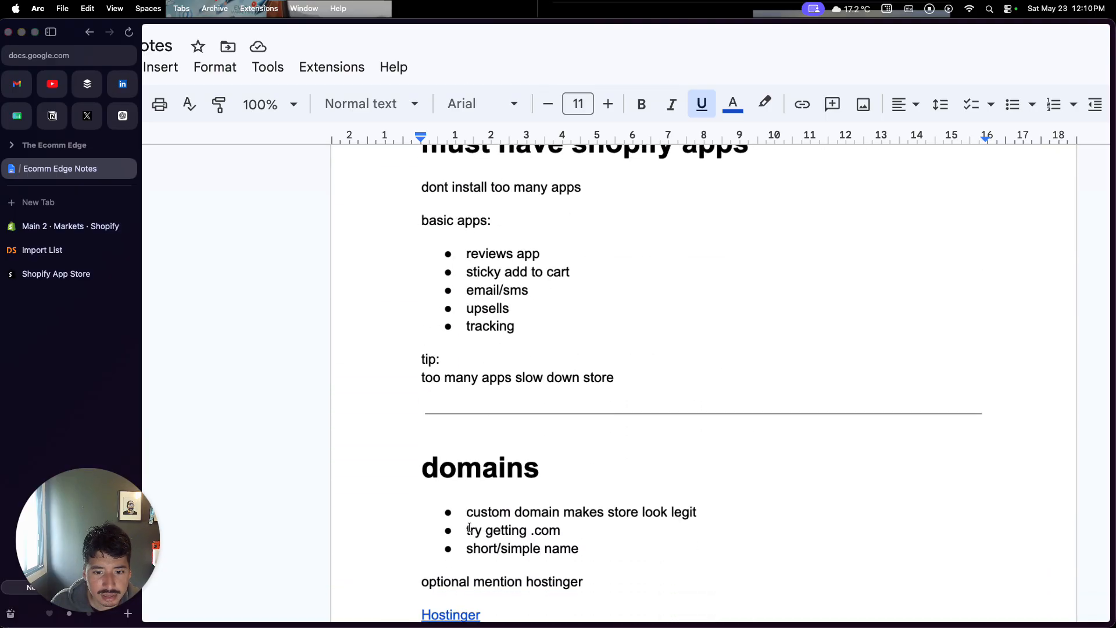
Scroll further down the Ecomm Edge Notes document past the apps and domains sections
{"action": "scroll", "coordinate": [469, 527], "scroll_direction": "down", "scroll_amount": 20}
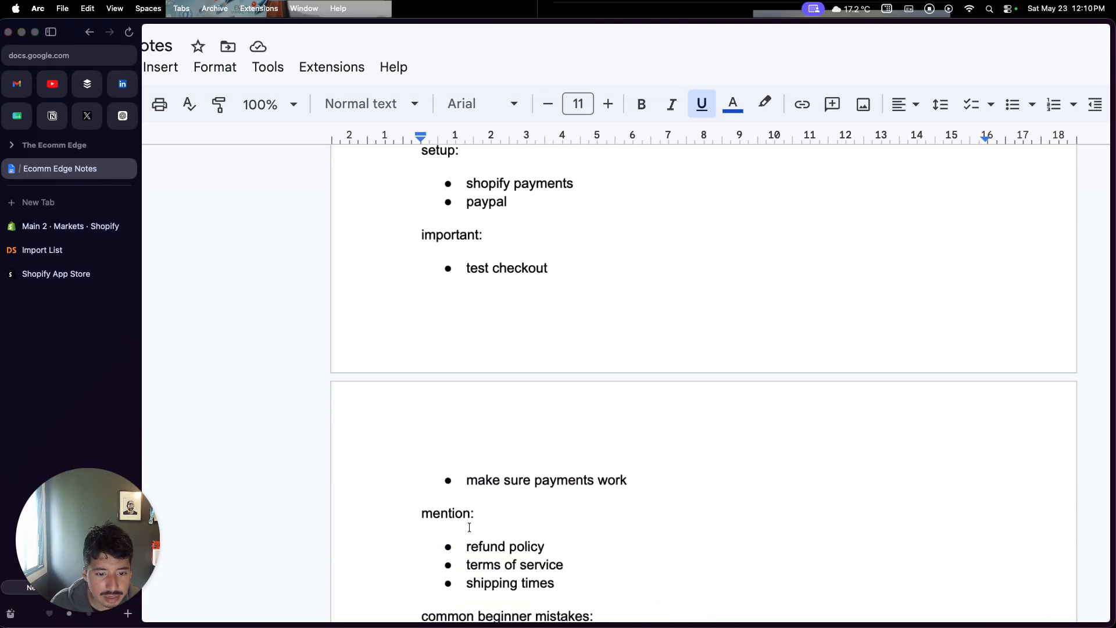
{"action": "scroll", "coordinate": [469, 527], "scroll_direction": "down", "scroll_amount": 10}
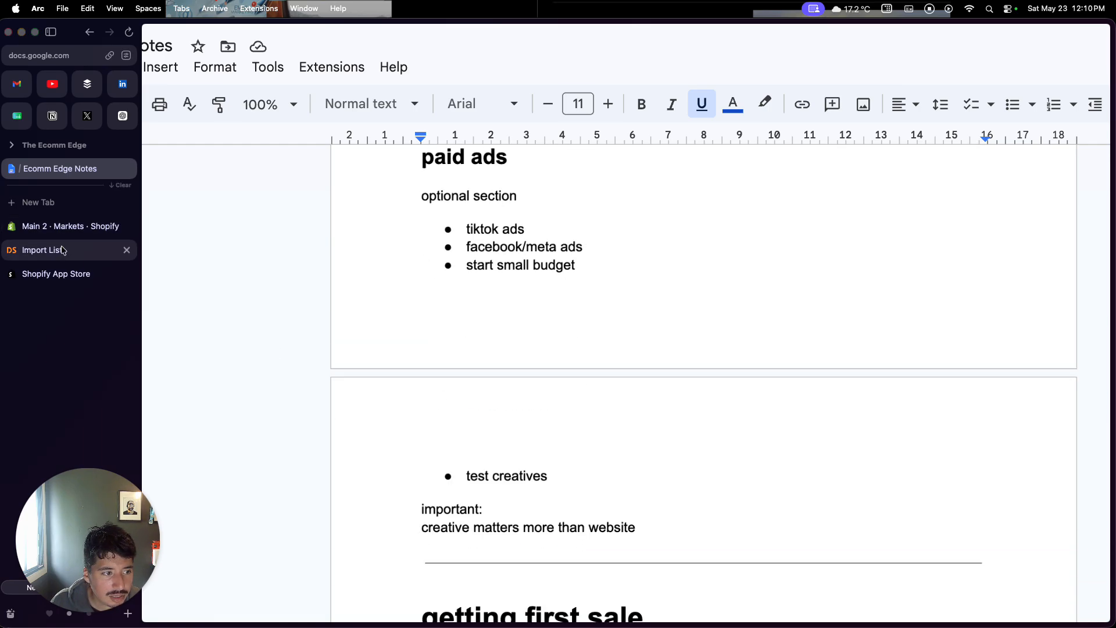
Browse the App Store's popular and Made by Shopify apps, then the admin's picked-for-you app recommendations
{"action": "left_click", "coordinate": [61, 274]}
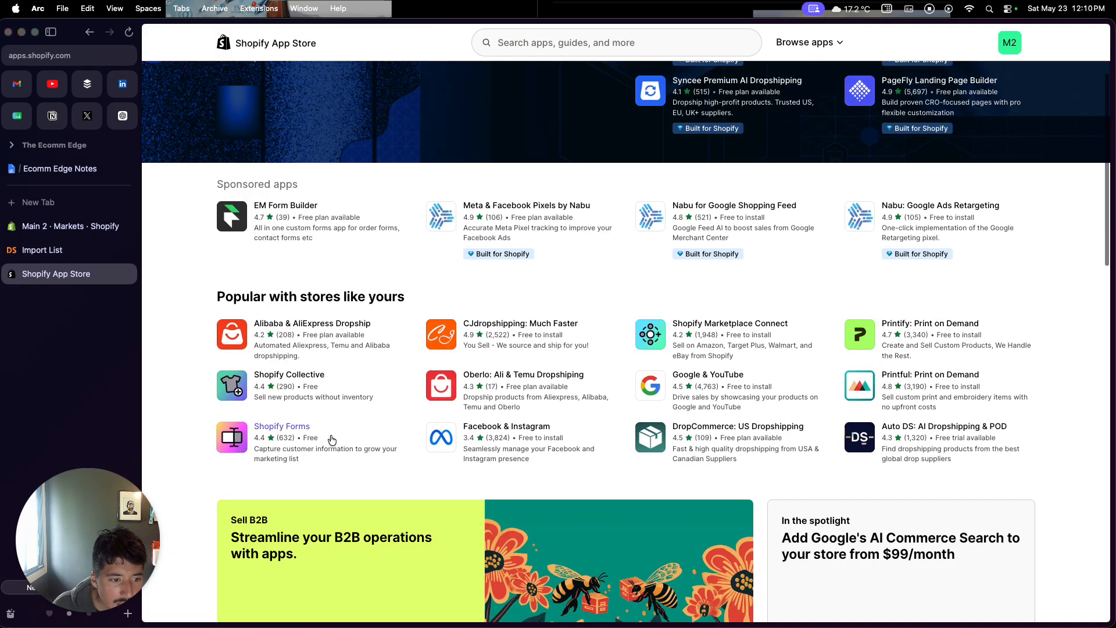
{"action": "scroll", "coordinate": [331, 439], "scroll_direction": "down", "scroll_amount": 1}
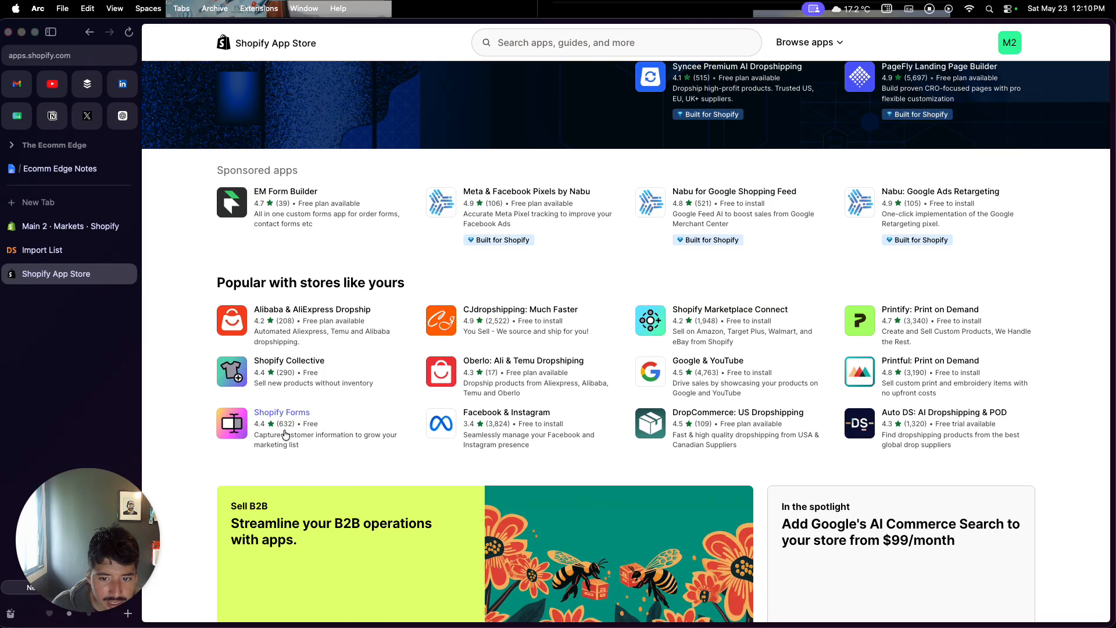
{"action": "scroll", "coordinate": [343, 442], "scroll_direction": "down", "scroll_amount": 10}
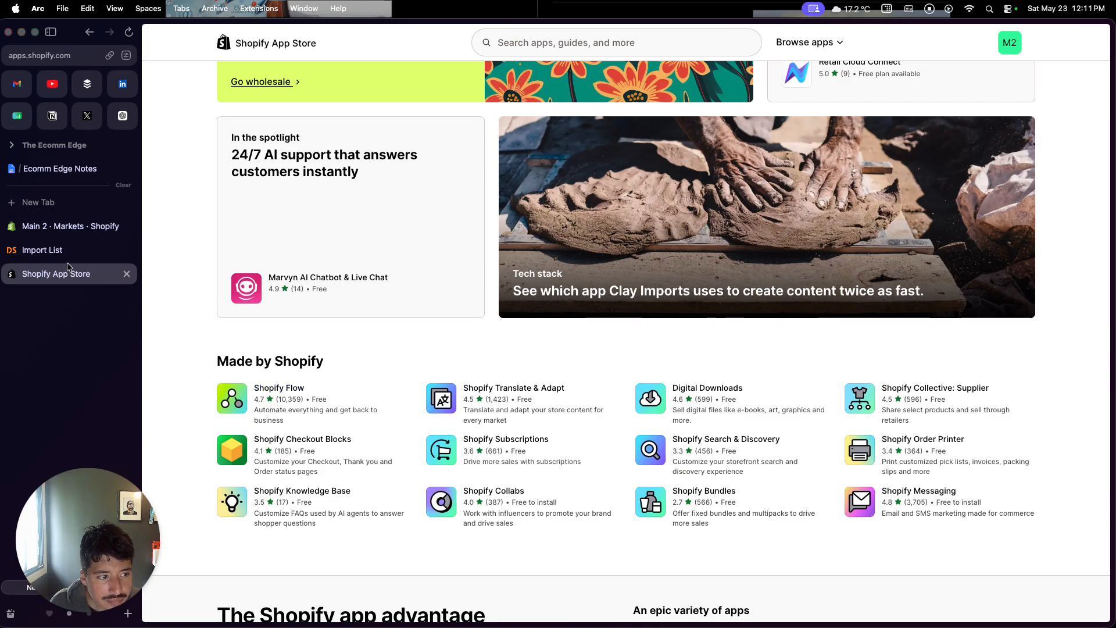
{"action": "left_click", "coordinate": [94, 225]}
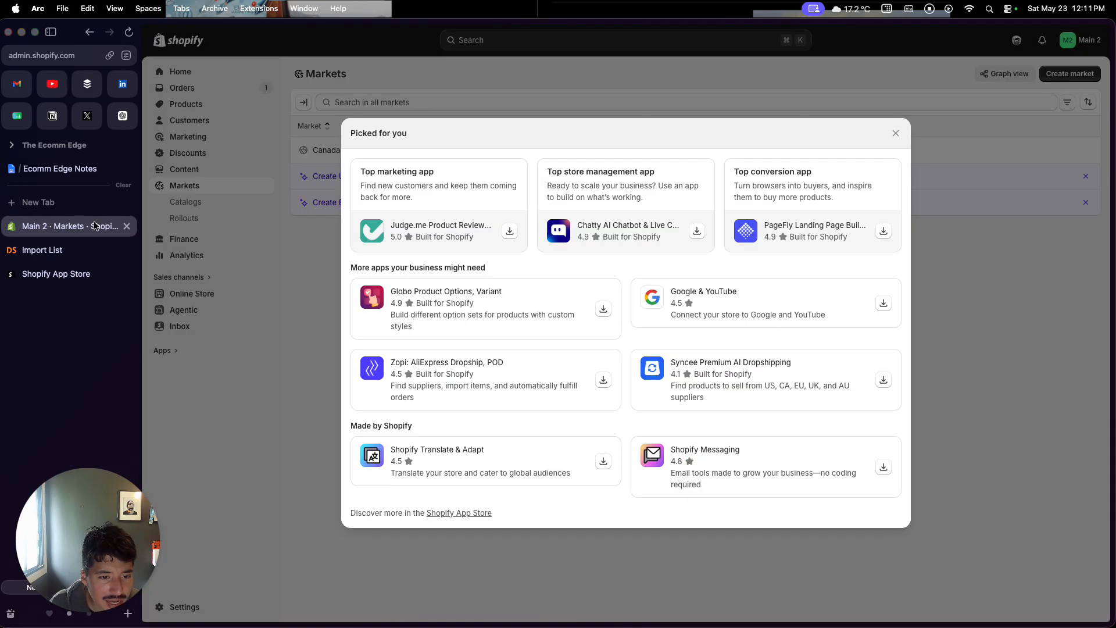
Return to the notes document and read through its marketing, paid ads and getting first sale sections
{"action": "key", "text": "ctrl+Tab"}
{"action": "scroll", "coordinate": [305, 332], "scroll_direction": "up", "scroll_amount": 10}
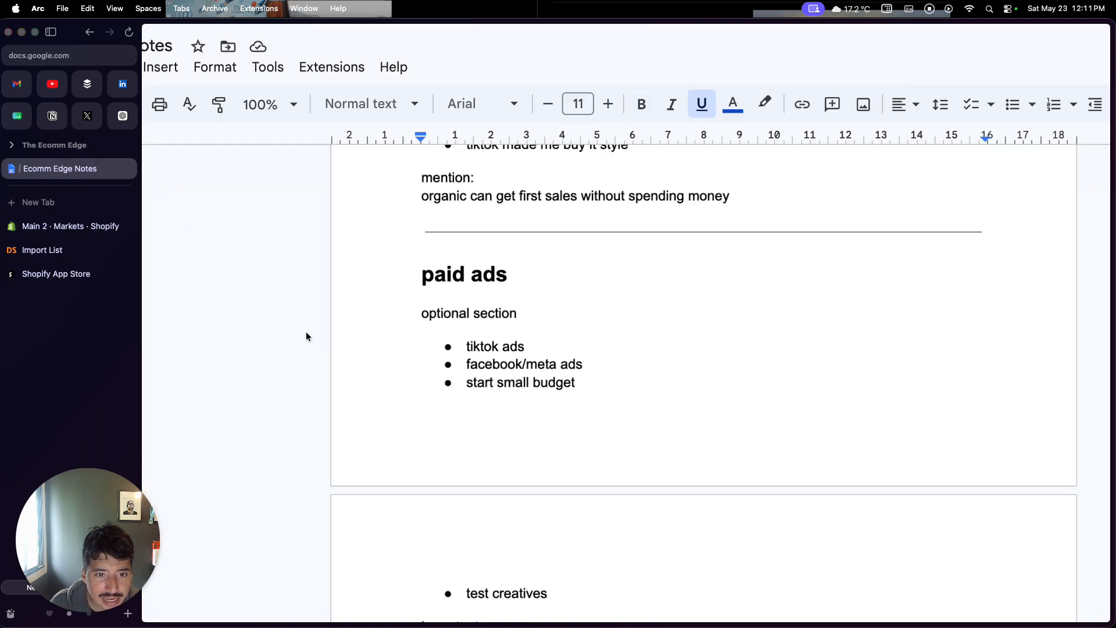
{"action": "scroll", "coordinate": [306, 332], "scroll_direction": "down", "scroll_amount": 1}
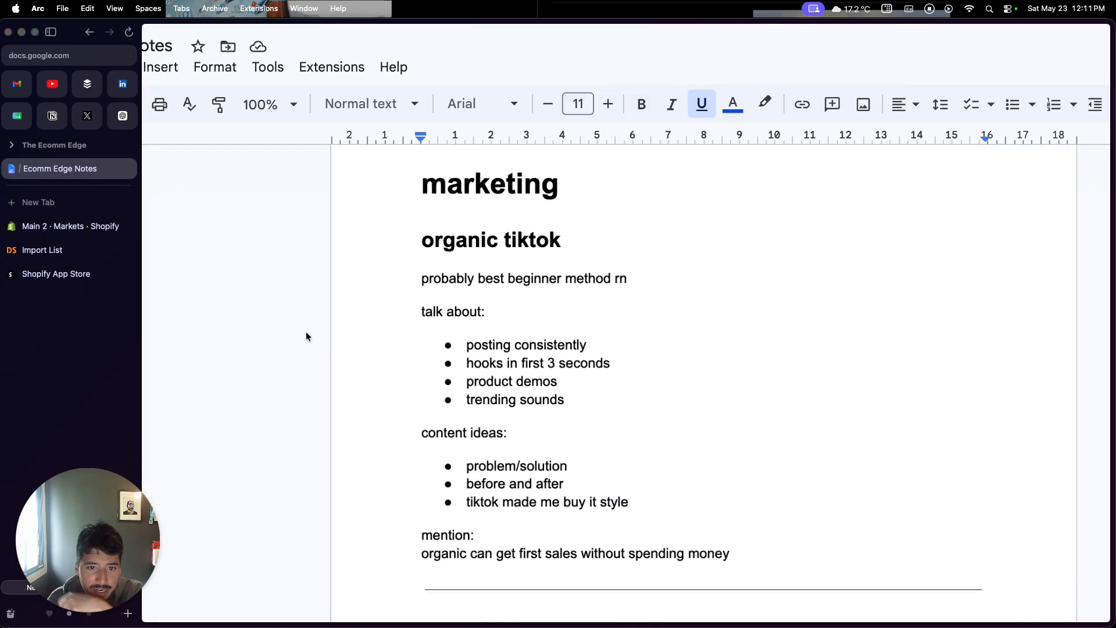
{"action": "scroll", "coordinate": [306, 332], "scroll_direction": "down", "scroll_amount": 5}
{"action": "scroll", "coordinate": [306, 333], "scroll_direction": "up", "scroll_amount": 1}
{"action": "scroll", "coordinate": [307, 336], "scroll_direction": "up", "scroll_amount": 1}
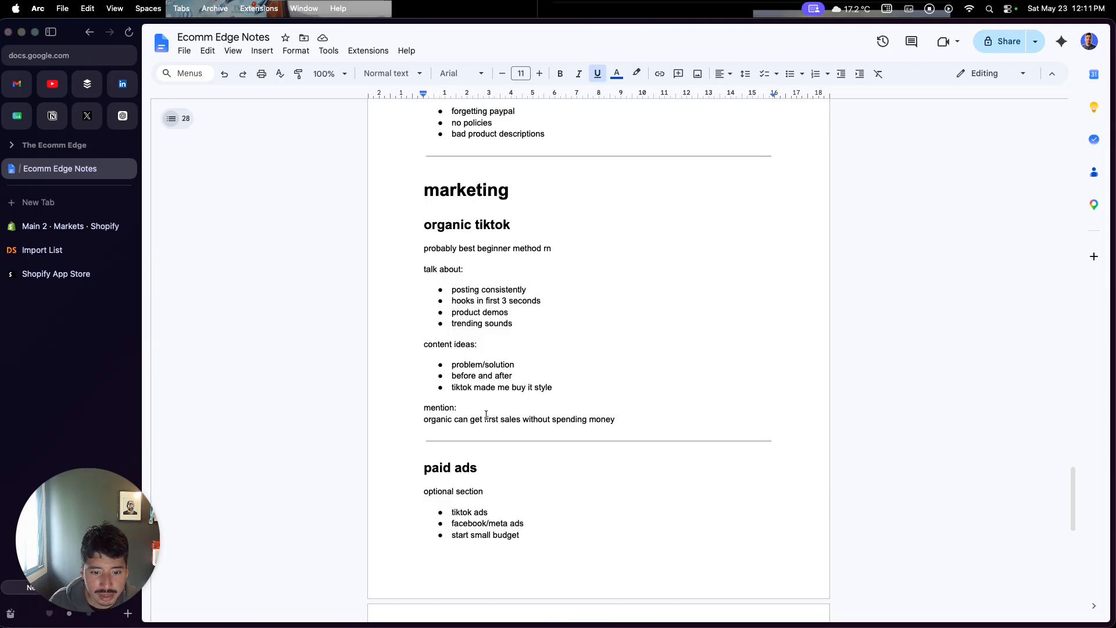
{"action": "scroll", "coordinate": [486, 415], "scroll_direction": "down", "scroll_amount": 5}
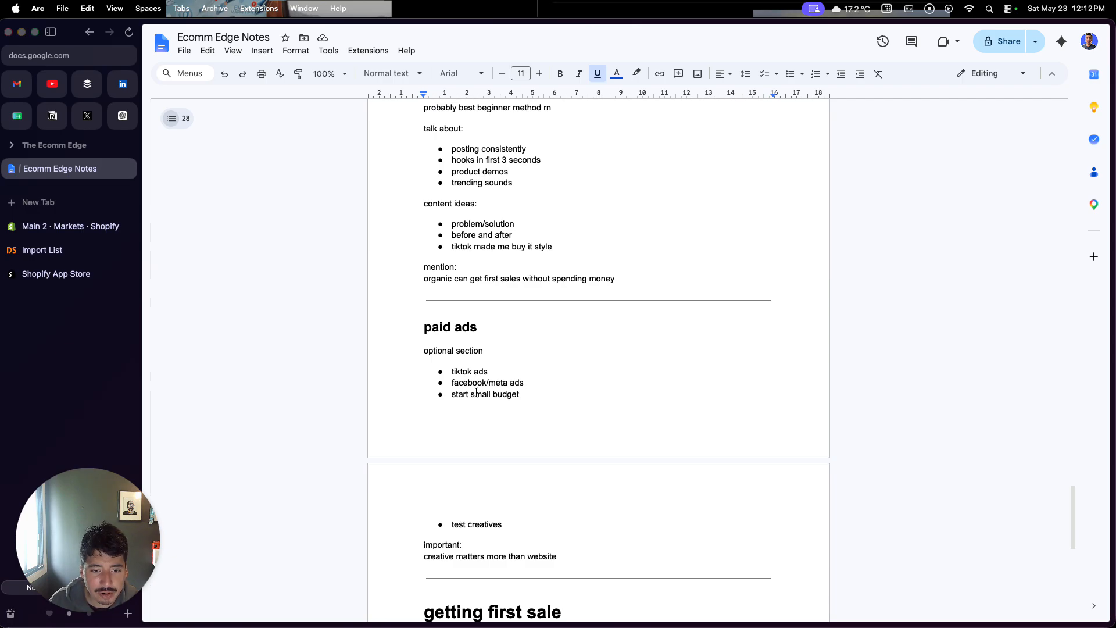
{"action": "scroll", "coordinate": [476, 393], "scroll_direction": "up", "scroll_amount": 1}
{"action": "scroll", "coordinate": [476, 393], "scroll_direction": "up", "scroll_amount": 1}
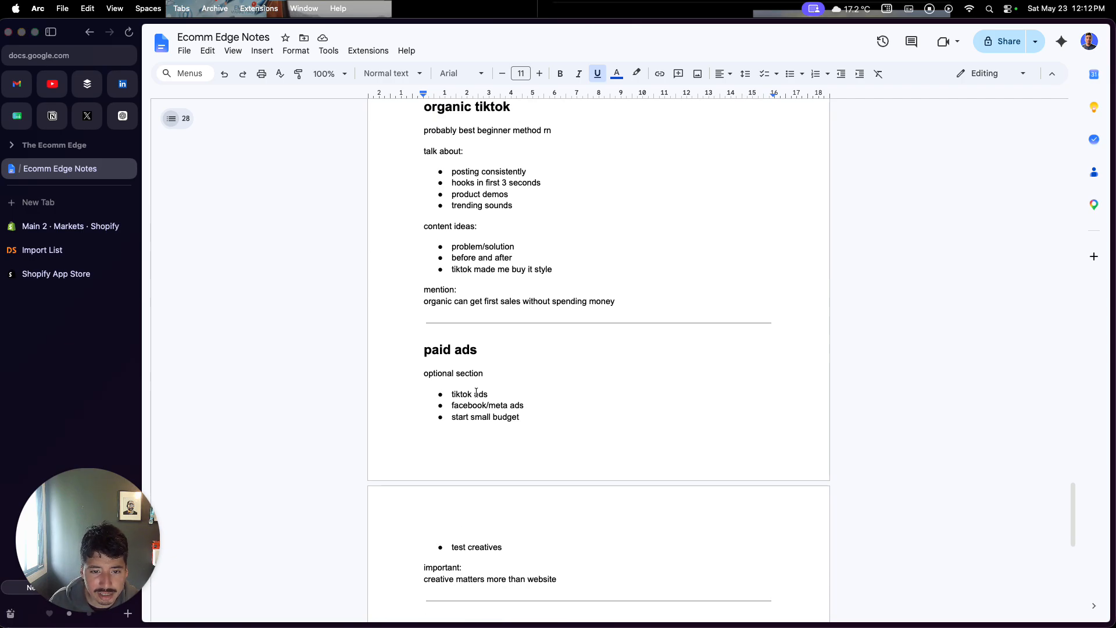
{"action": "scroll", "coordinate": [476, 393], "scroll_direction": "down", "scroll_amount": 1}
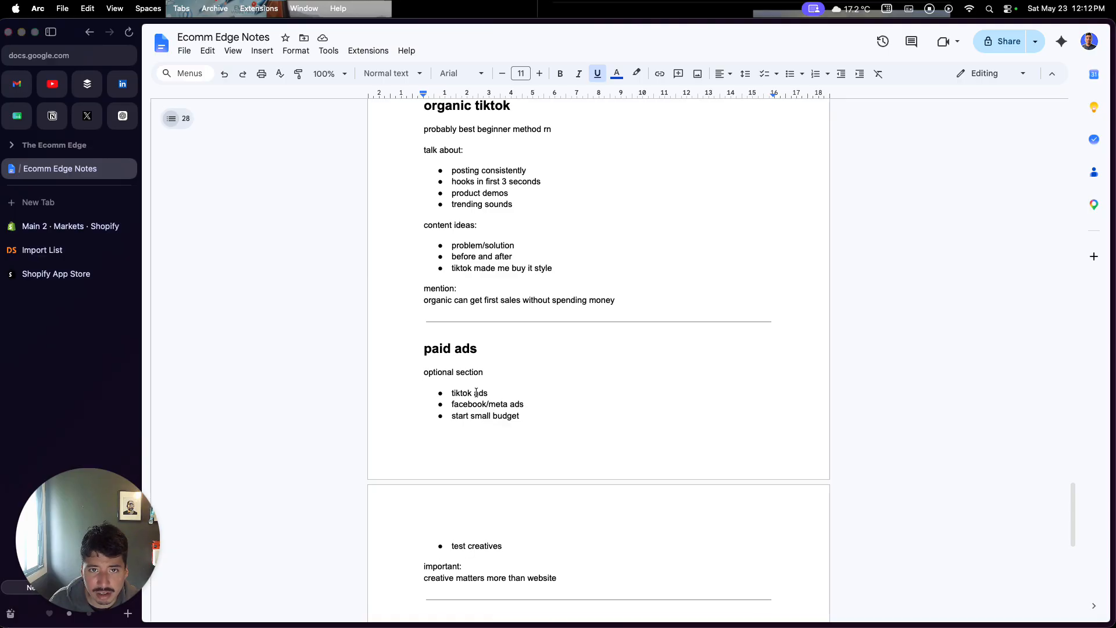
{"action": "scroll", "coordinate": [476, 393], "scroll_direction": "up", "scroll_amount": 1}
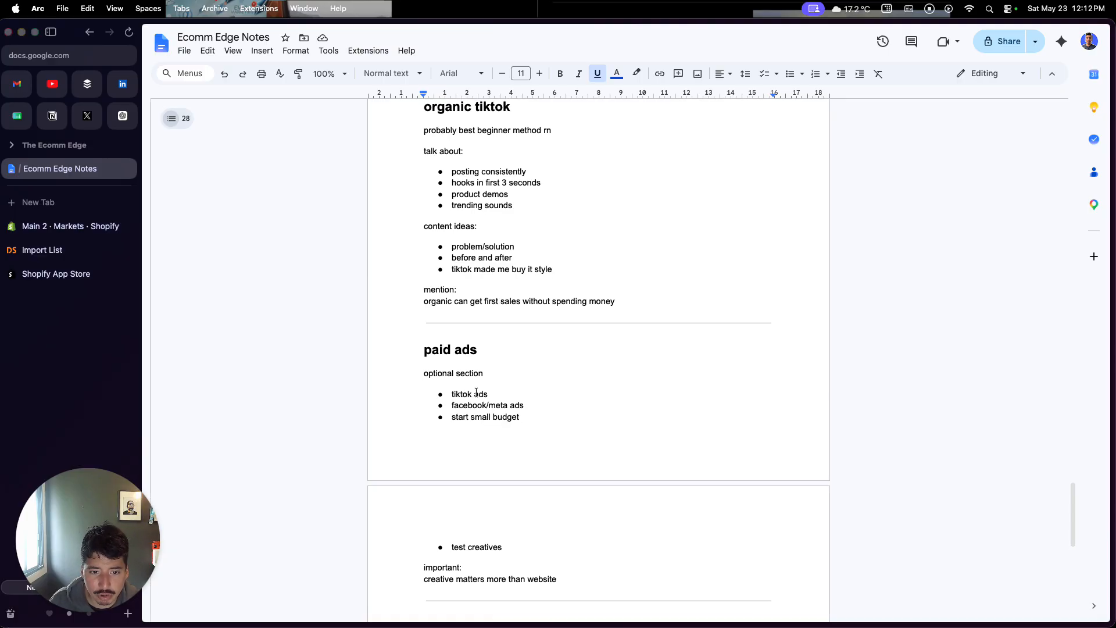
{"action": "scroll", "coordinate": [477, 393], "scroll_direction": "down", "scroll_amount": 1}
{"action": "scroll", "coordinate": [476, 394], "scroll_direction": "up", "scroll_amount": 1}
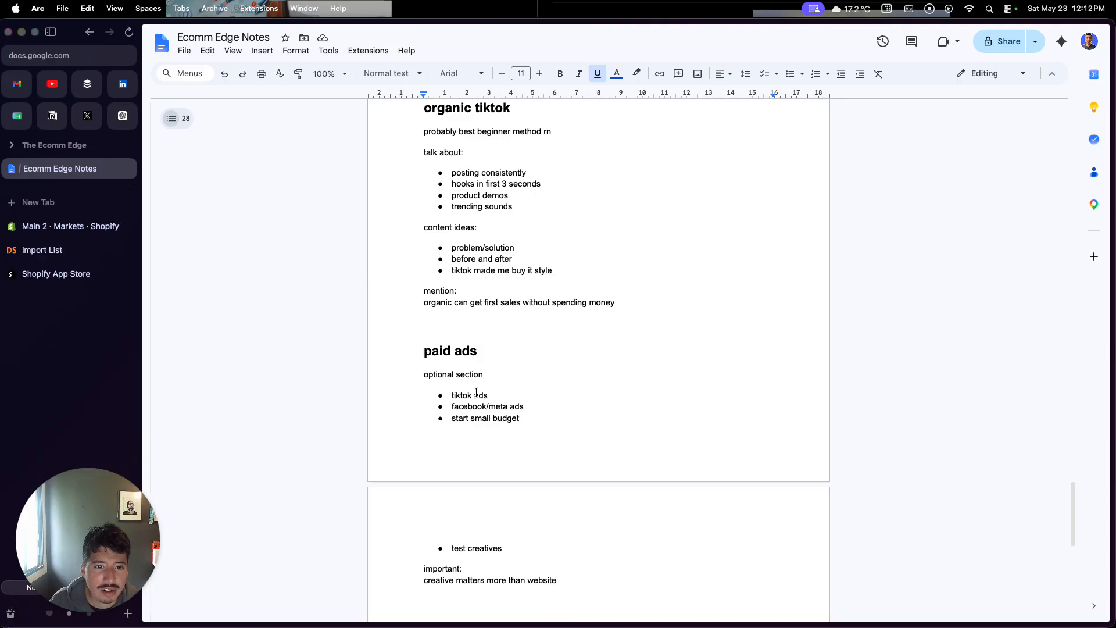
{"action": "scroll", "coordinate": [476, 393], "scroll_direction": "down", "scroll_amount": 1}
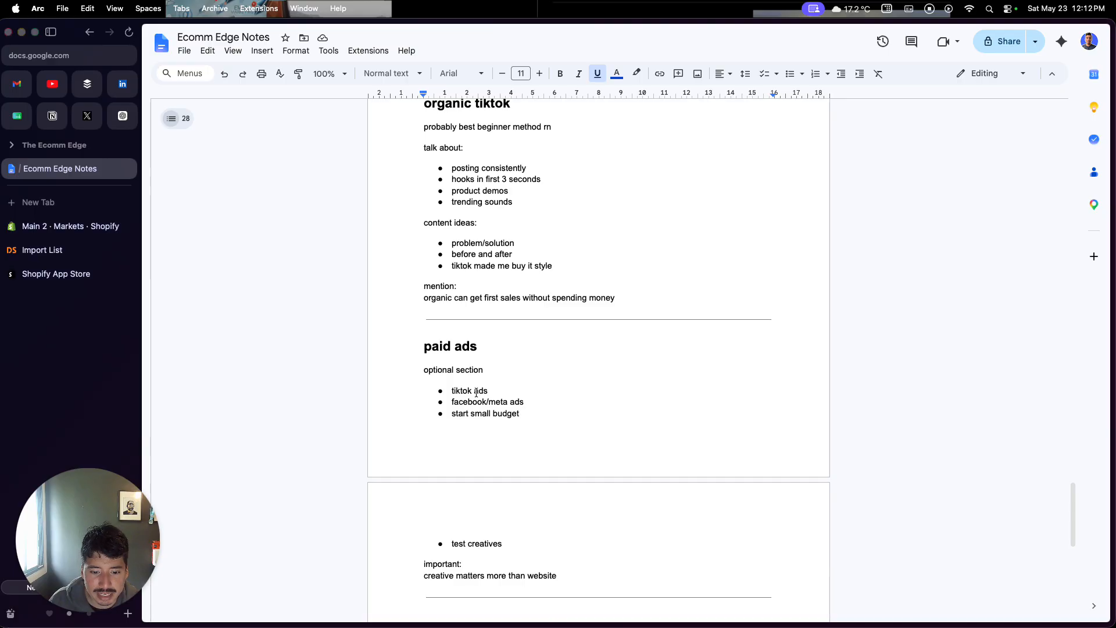
{"action": "scroll", "coordinate": [476, 393], "scroll_direction": "down", "scroll_amount": 5}
{"action": "scroll", "coordinate": [476, 392], "scroll_direction": "up", "scroll_amount": 5}
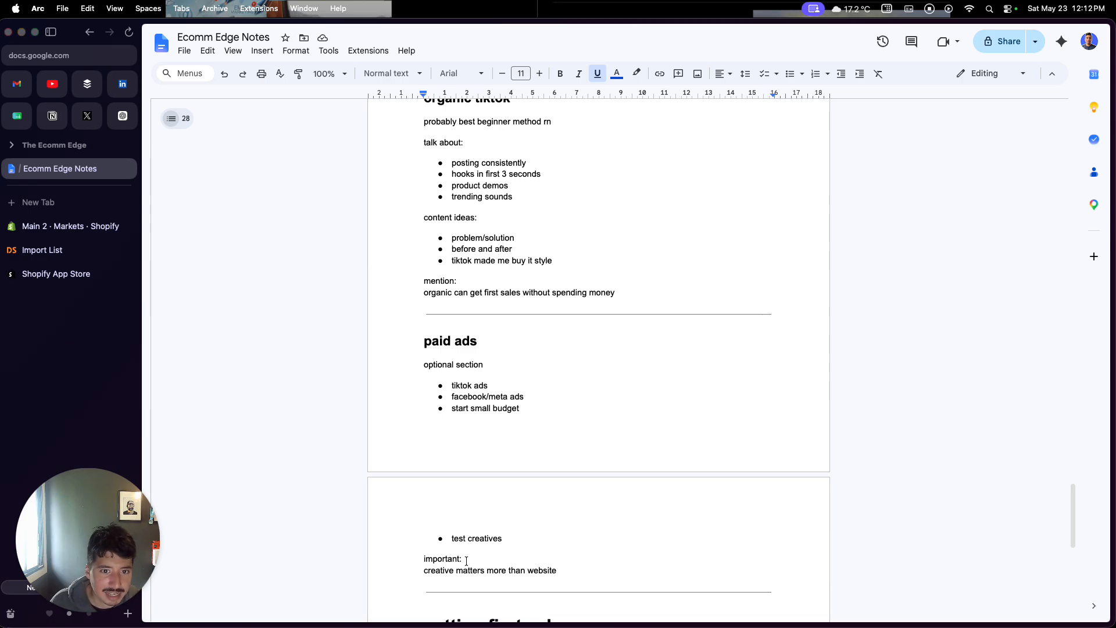
{"action": "scroll", "coordinate": [467, 560], "scroll_direction": "down", "scroll_amount": 5}
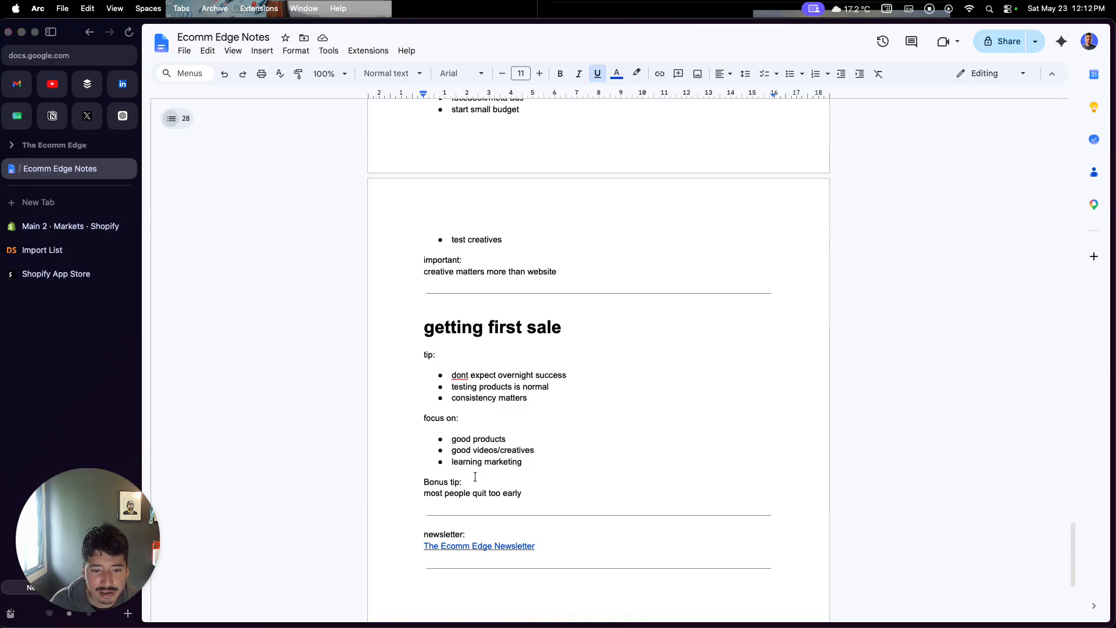
{"action": "scroll", "coordinate": [479, 474], "scroll_direction": "up", "scroll_amount": 1}
{"action": "scroll", "coordinate": [406, 528], "scroll_direction": "down", "scroll_amount": 3}
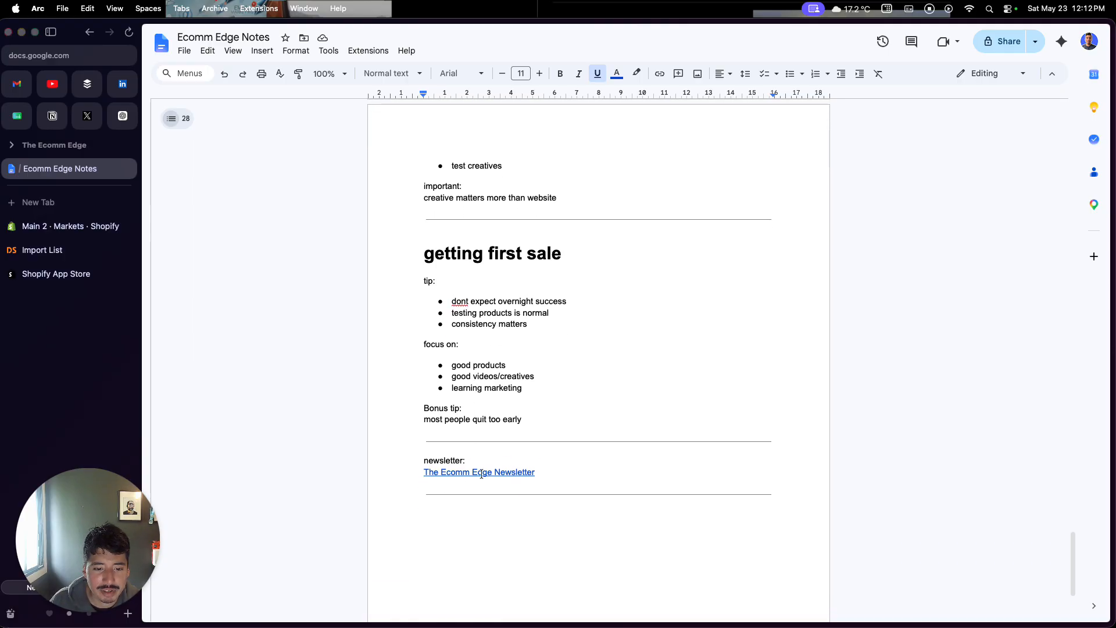